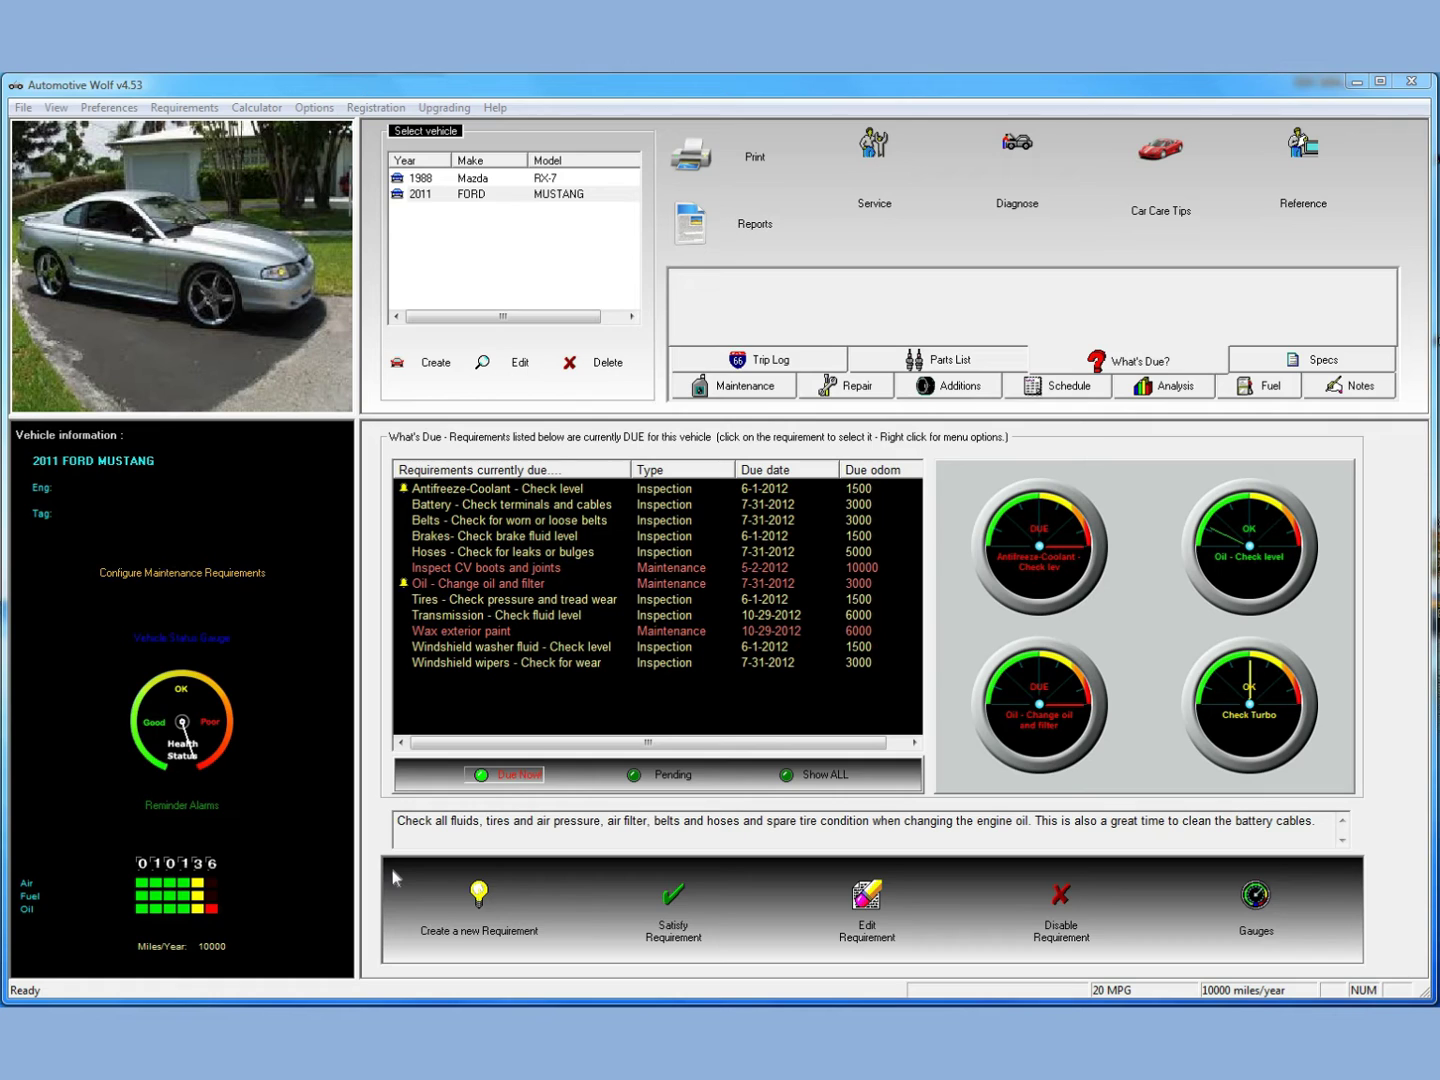
# Review the descriptions of the hose check, CV boots inspection and oil change requirements in the due list
pyautogui.click(524, 588)
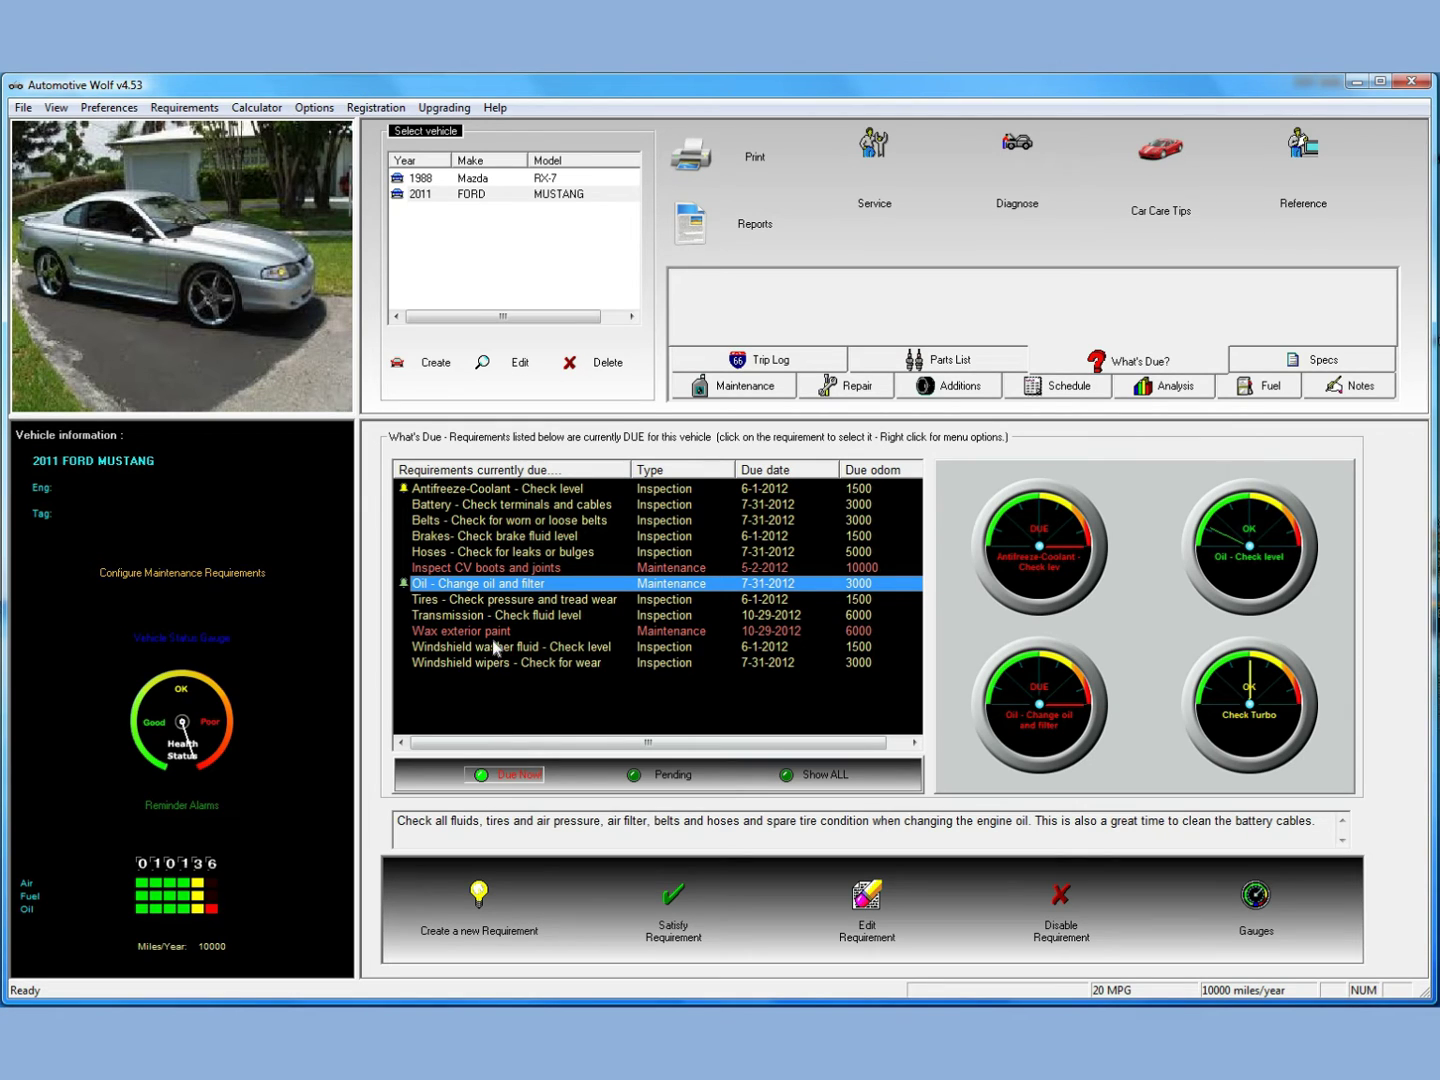
pyautogui.click(510, 553)
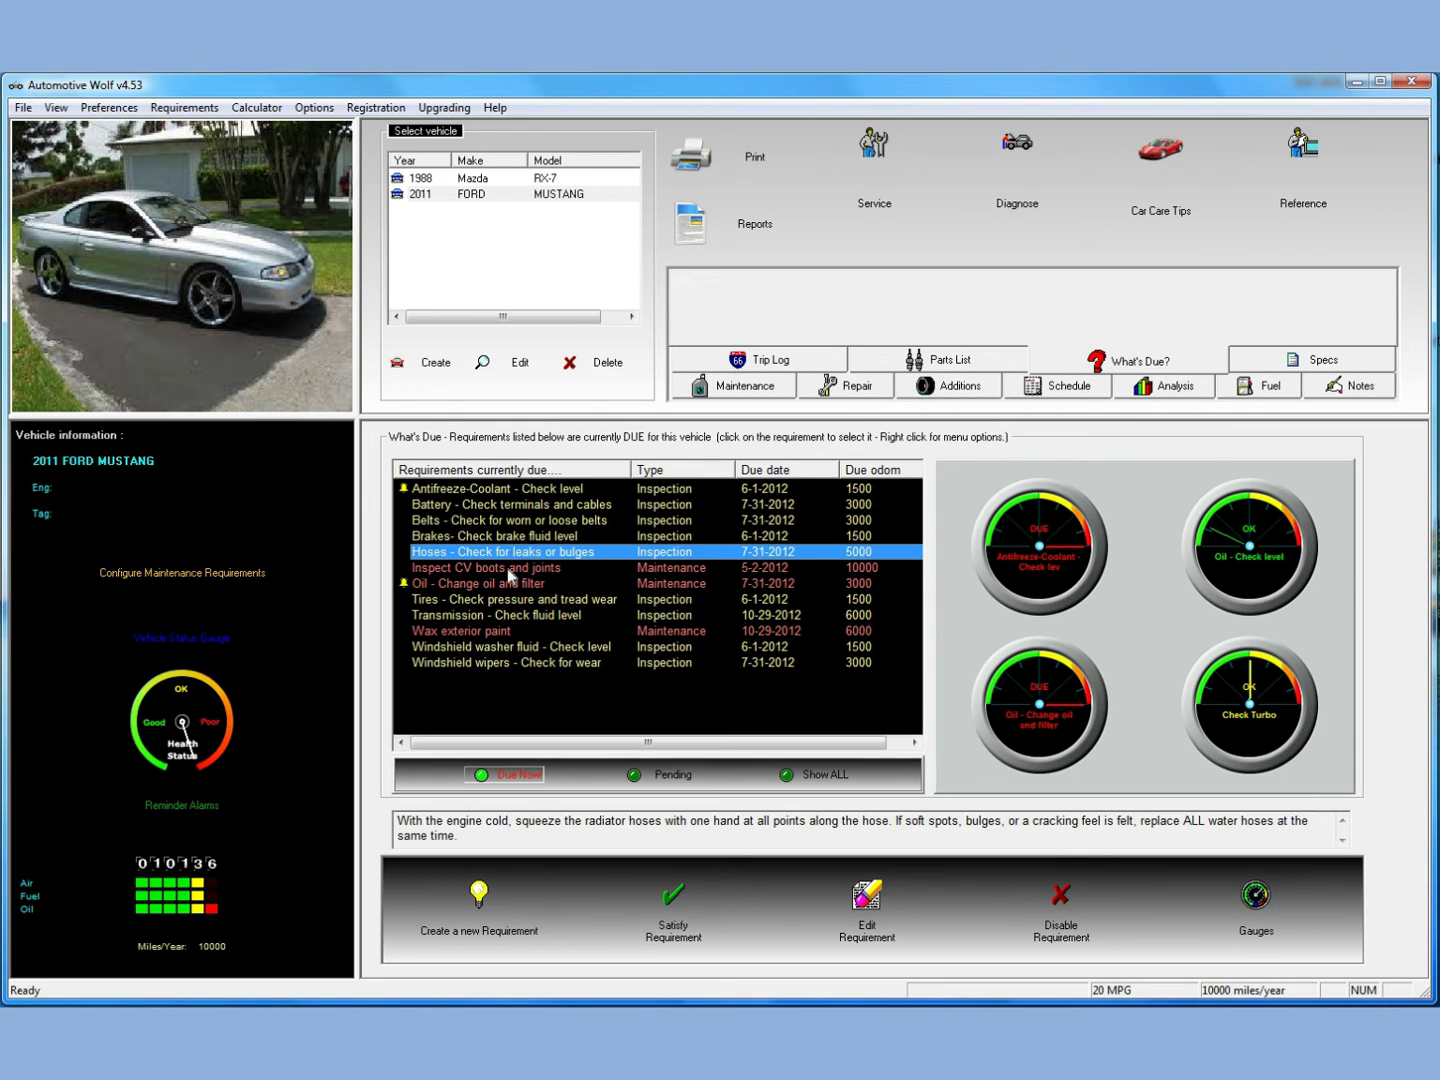
pyautogui.click(512, 568)
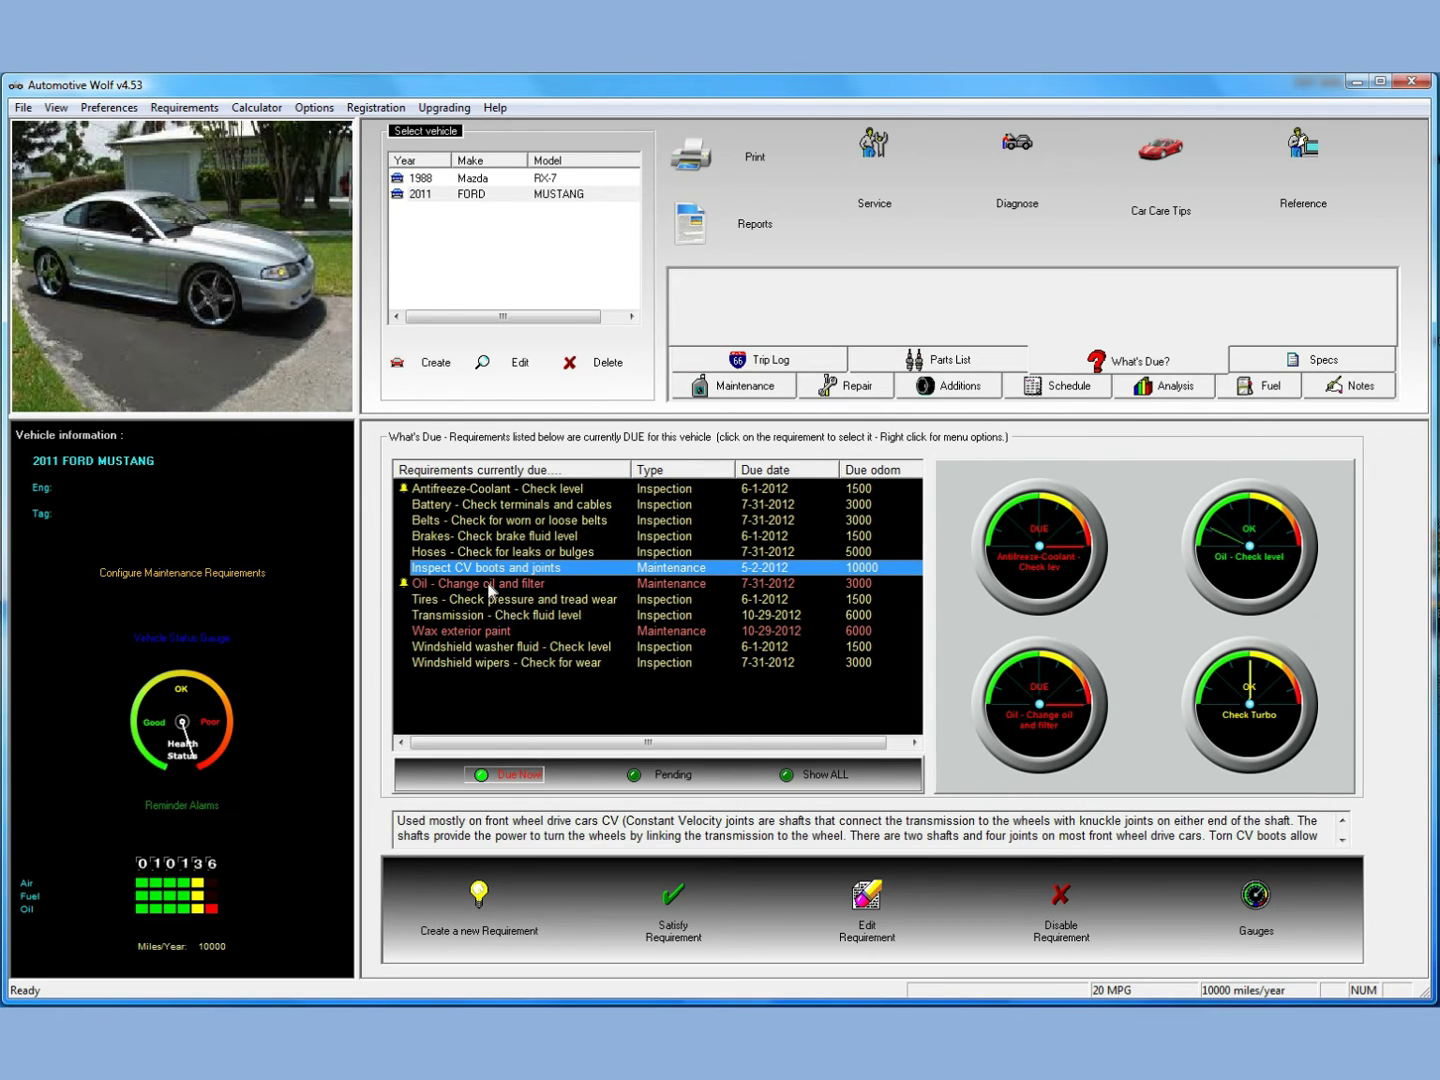
pyautogui.click(490, 585)
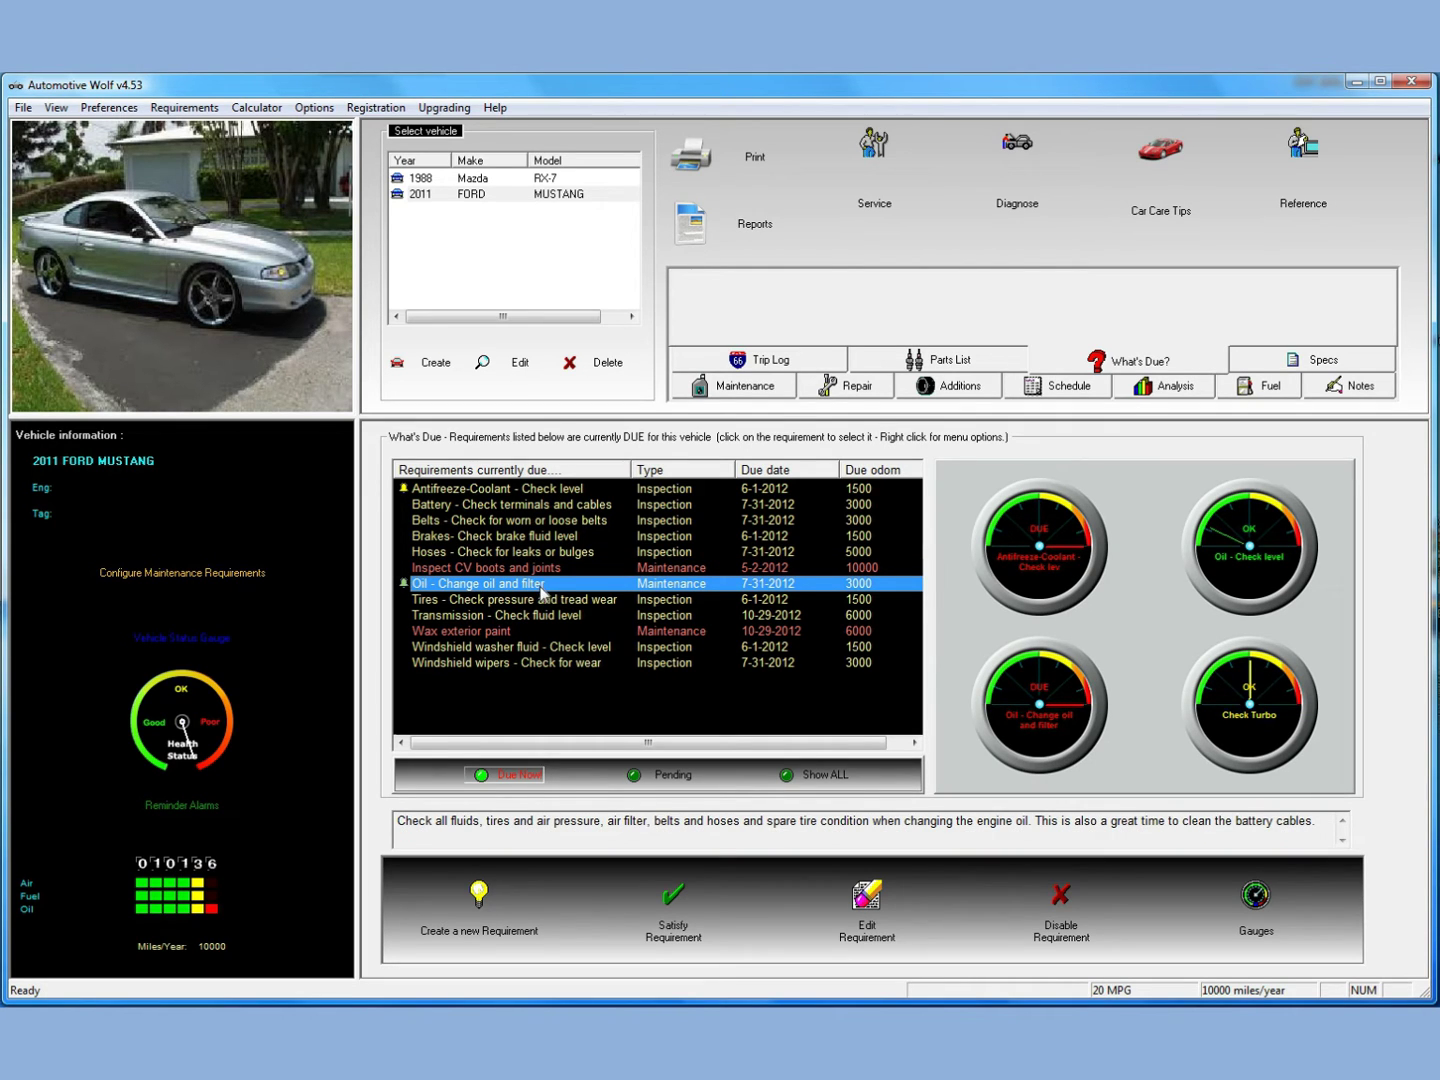
# Look at the scheduling parameters of the oil and filter change requirement and close them without saving
pyautogui.rightClick(541, 590)
pyautogui.click(588, 641)
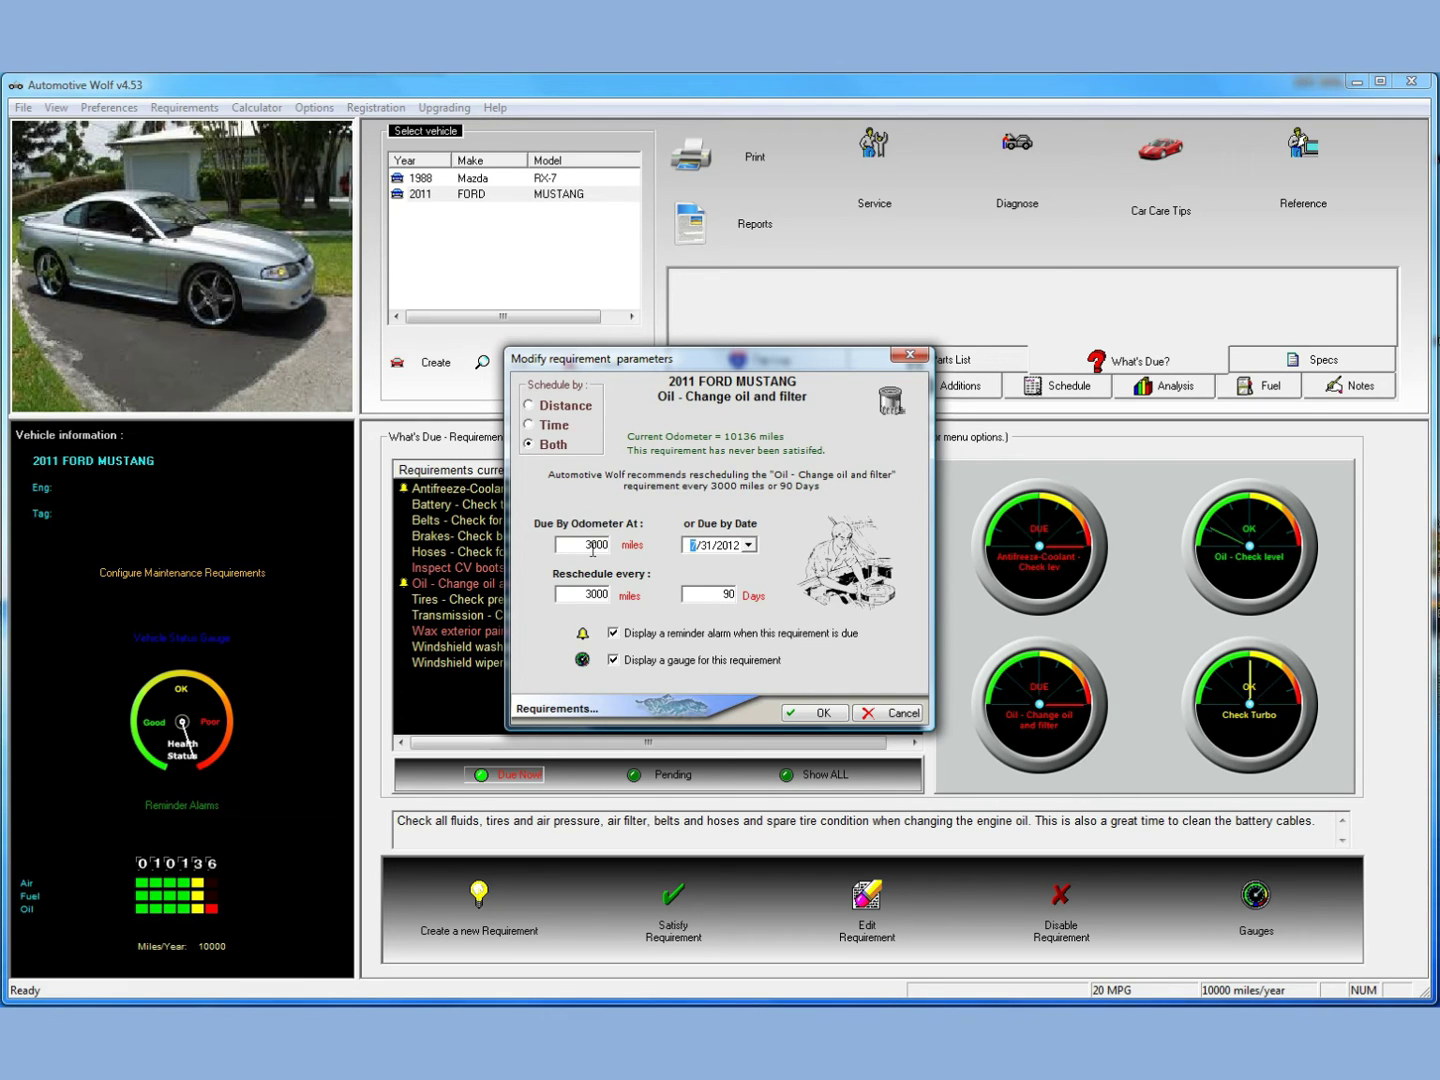
pyautogui.click(632, 547)
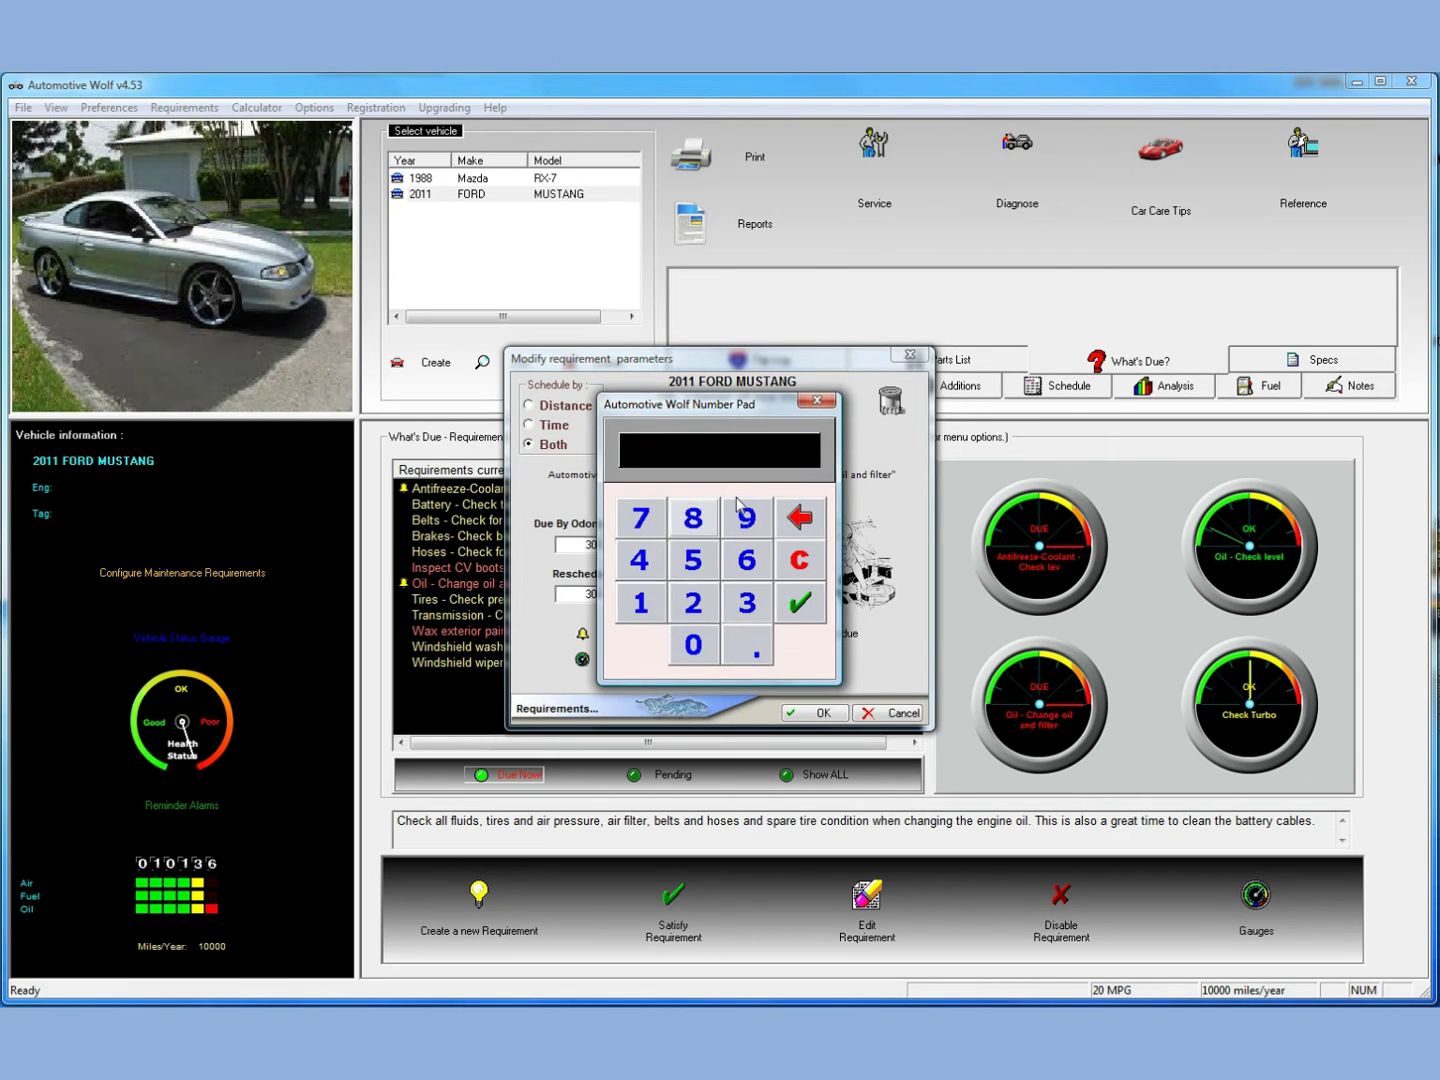
pyautogui.click(815, 403)
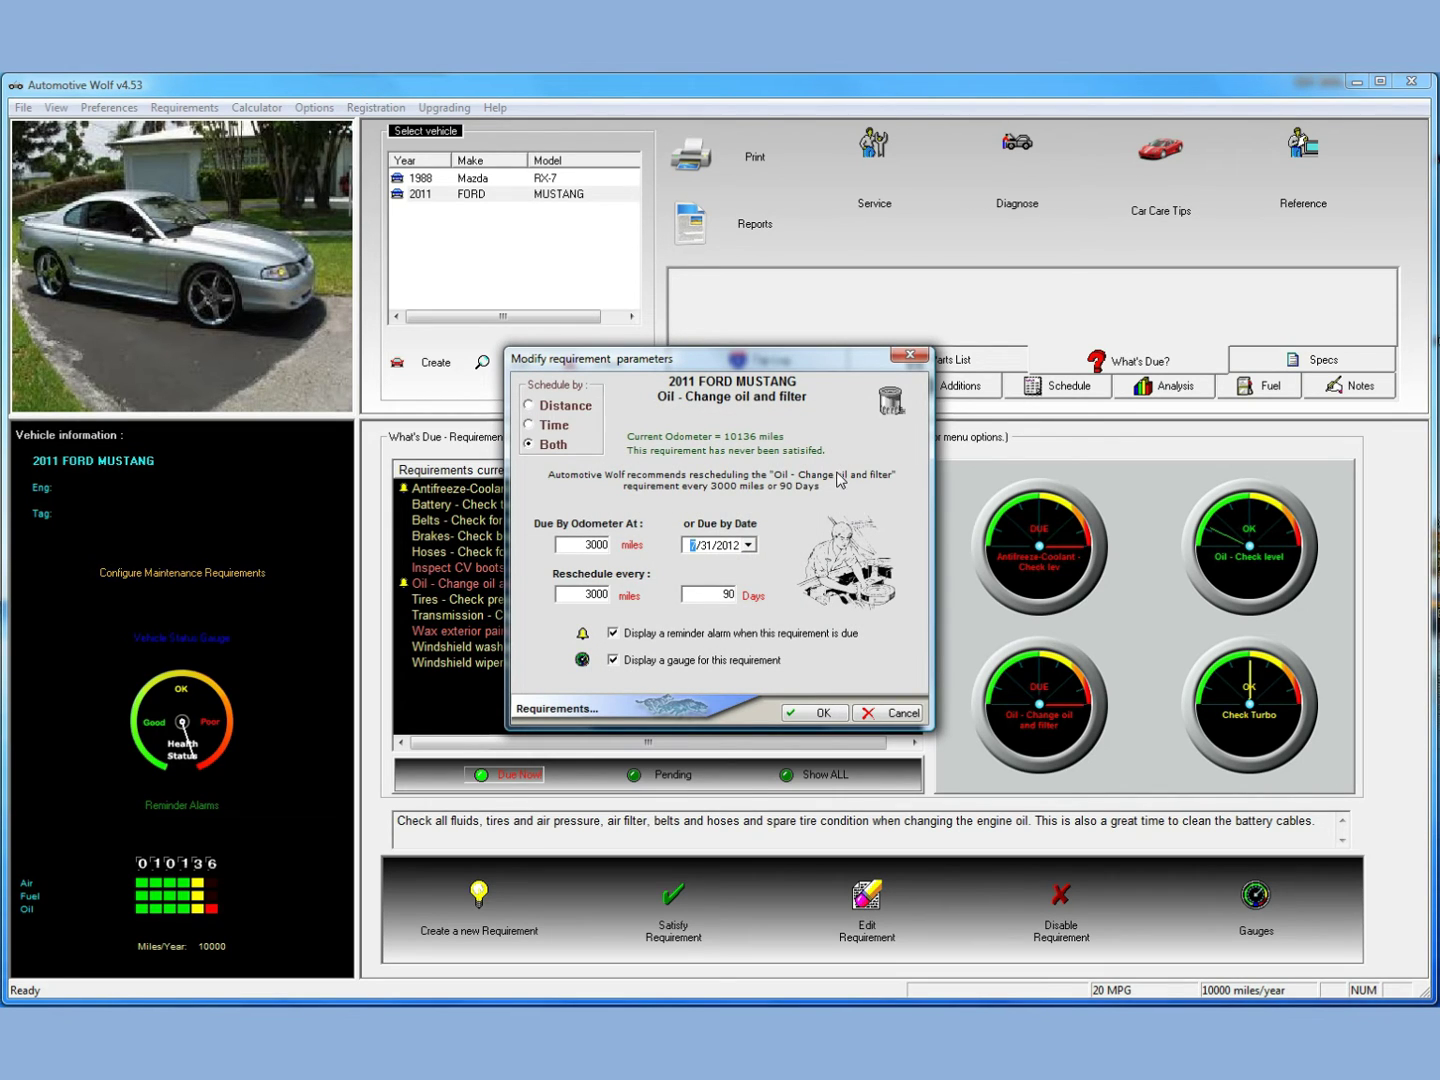
pyautogui.click(896, 712)
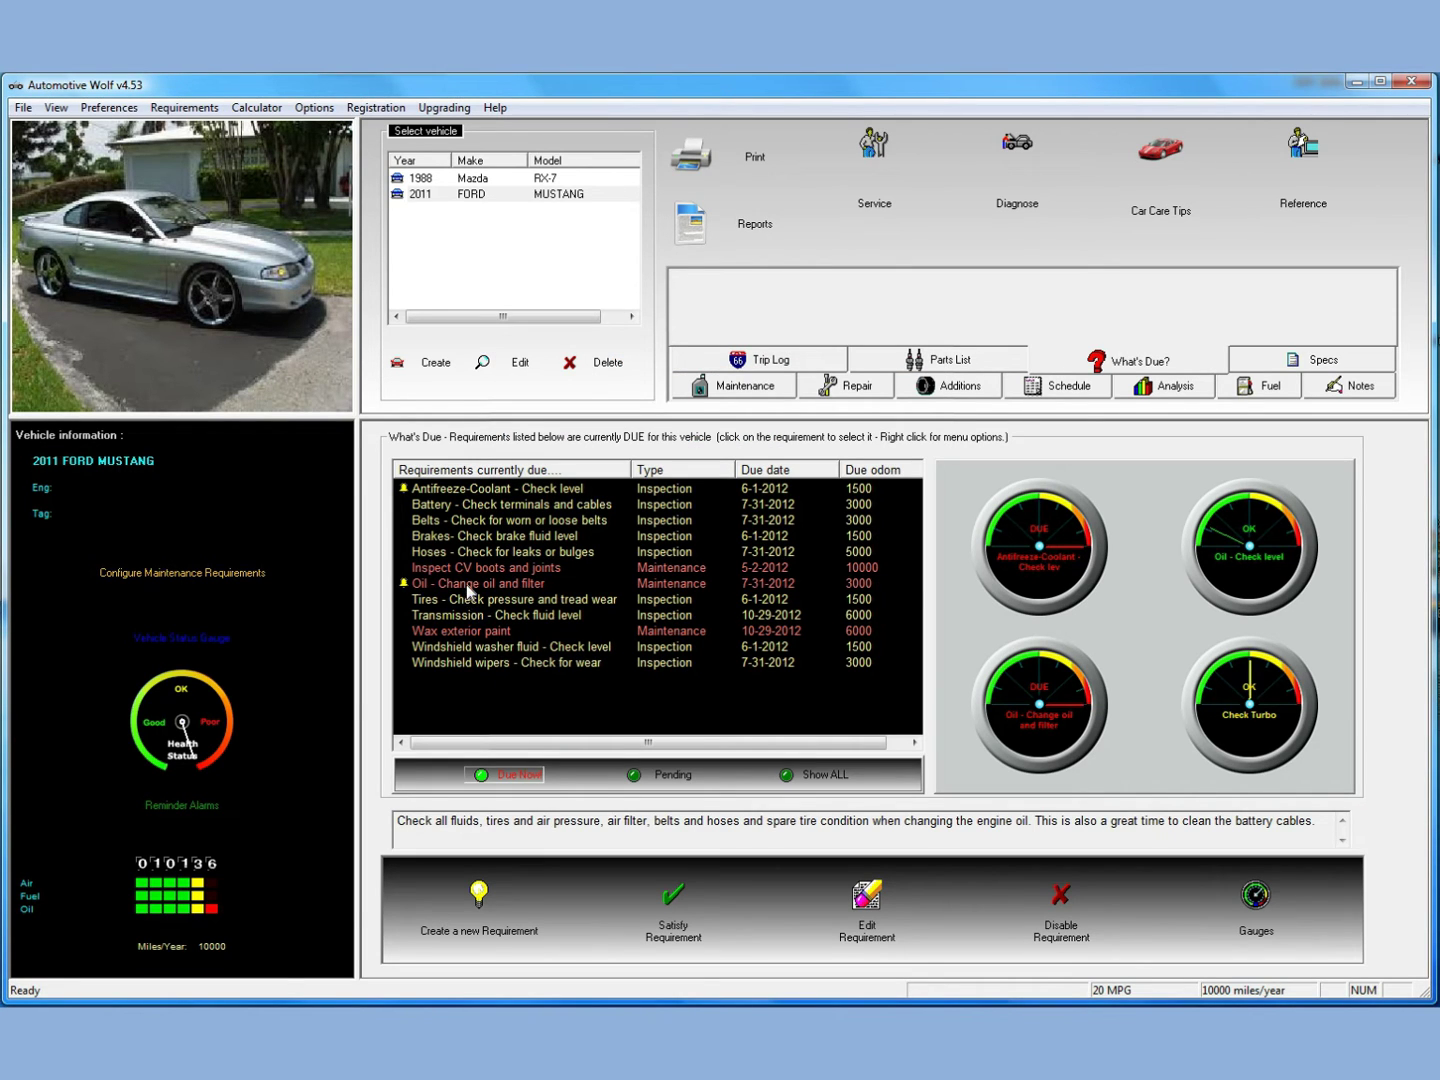
# Satisfy the oil and filter change requirement with a maintenance record and set its odometer reading to 9000
pyautogui.doubleClick(474, 586)
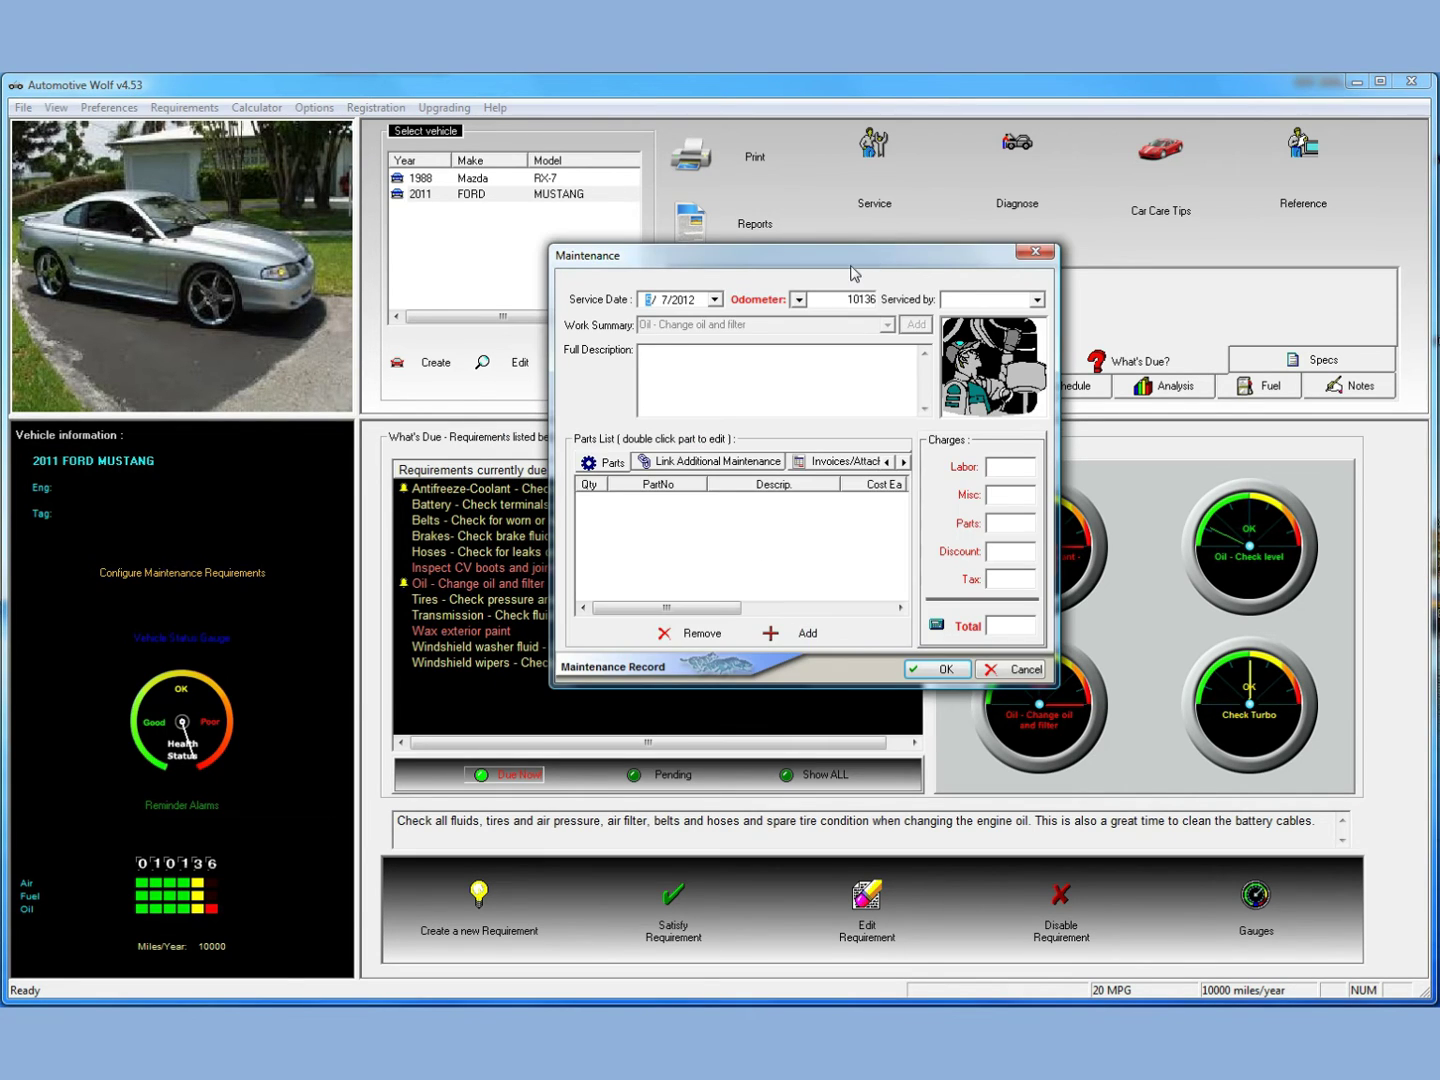
pyautogui.moveTo(843, 256); pyautogui.dragTo(822, 313)
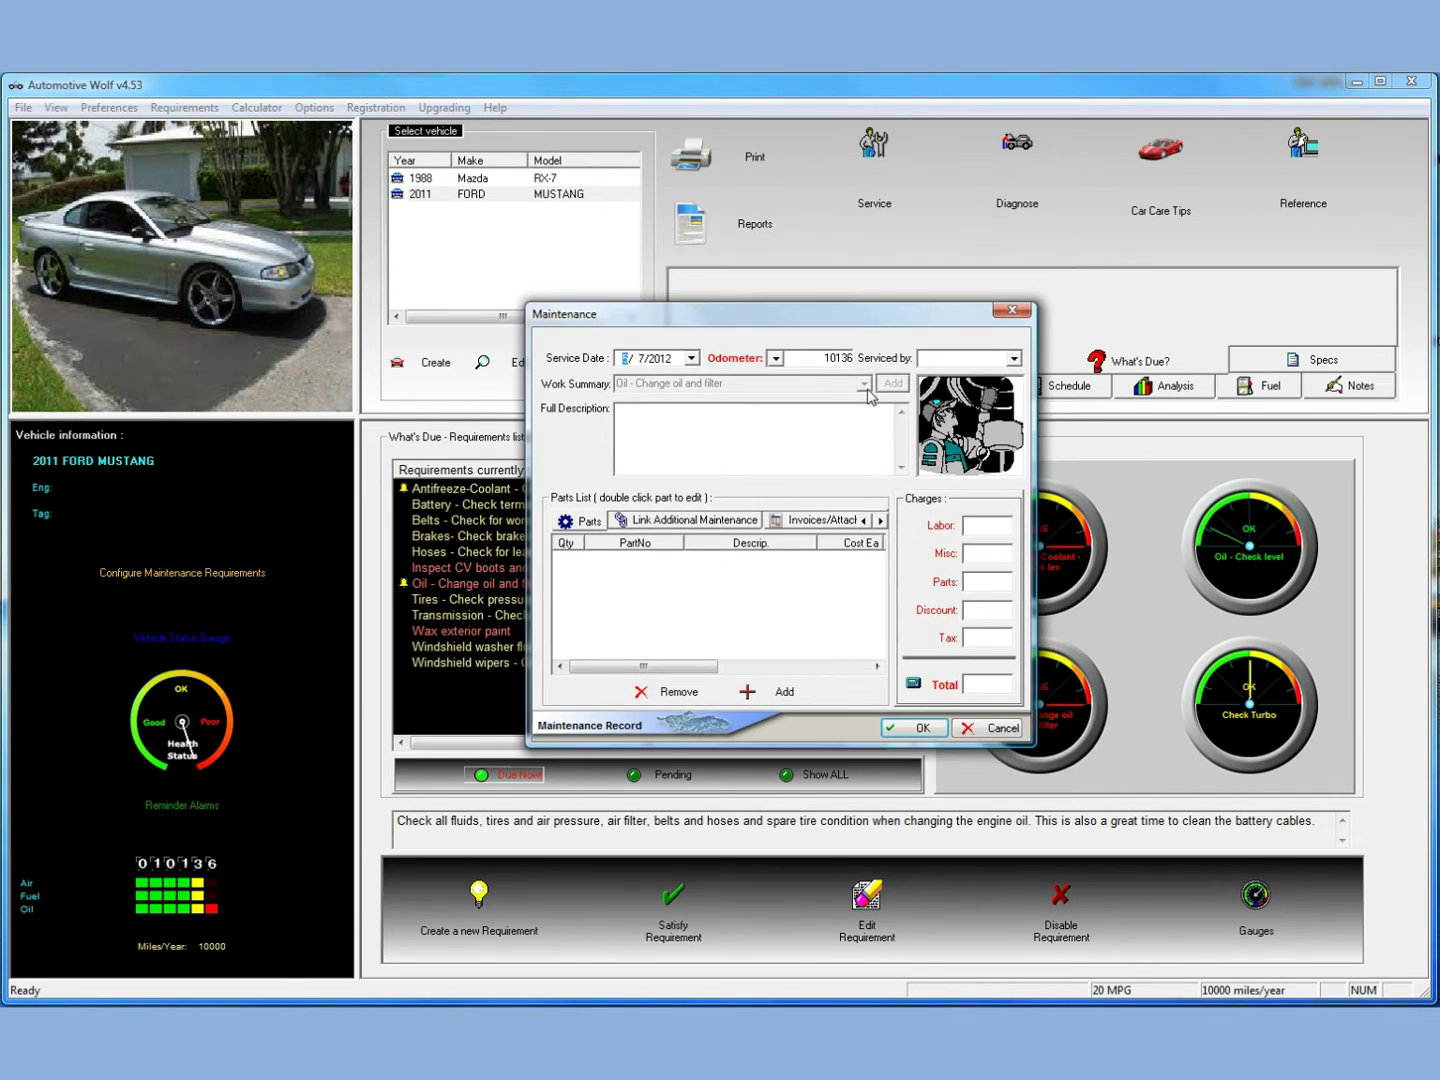
pyautogui.click(745, 359)
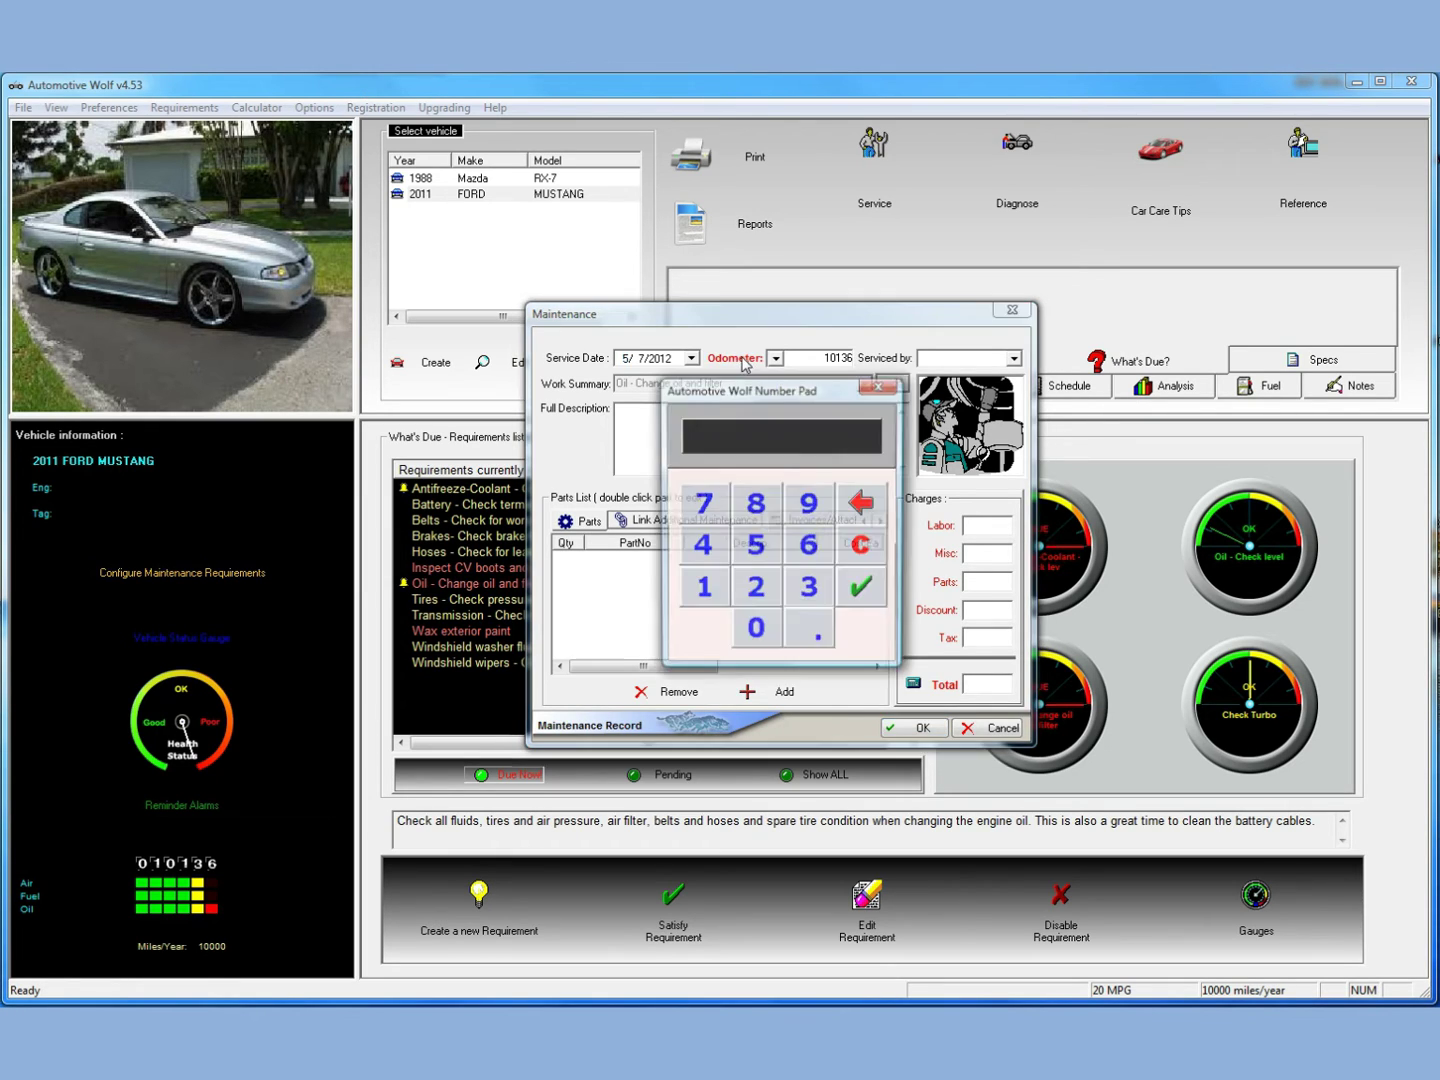
pyautogui.click(813, 509)
pyautogui.click(755, 635)
pyautogui.click(755, 634)
pyautogui.click(755, 634)
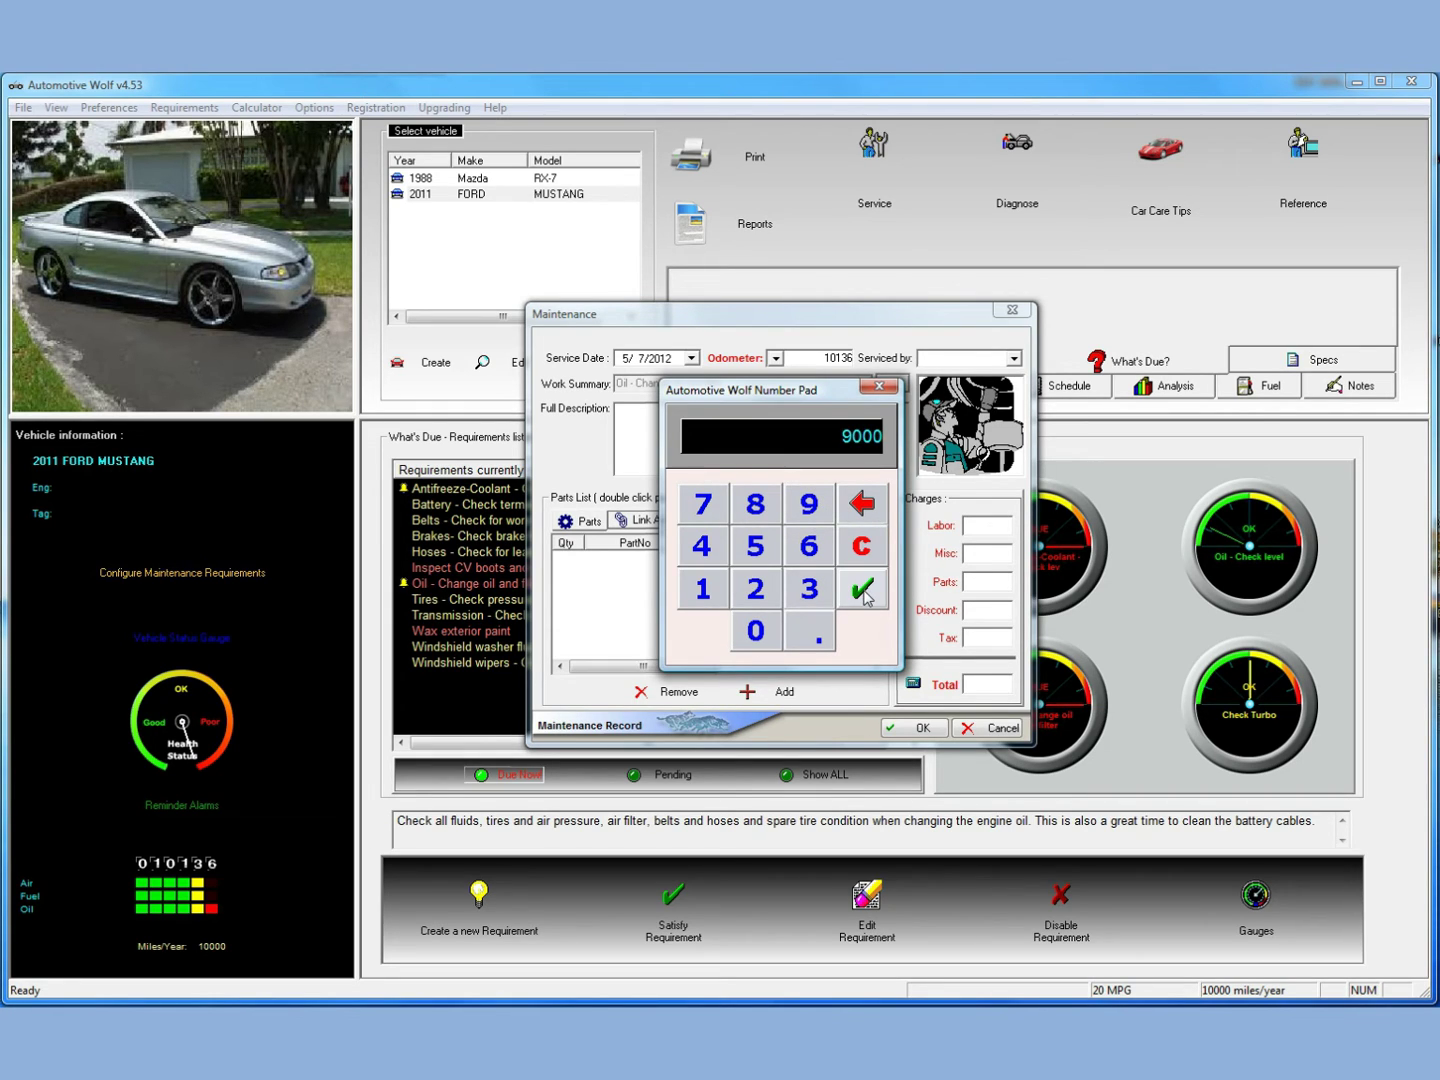
pyautogui.click(865, 597)
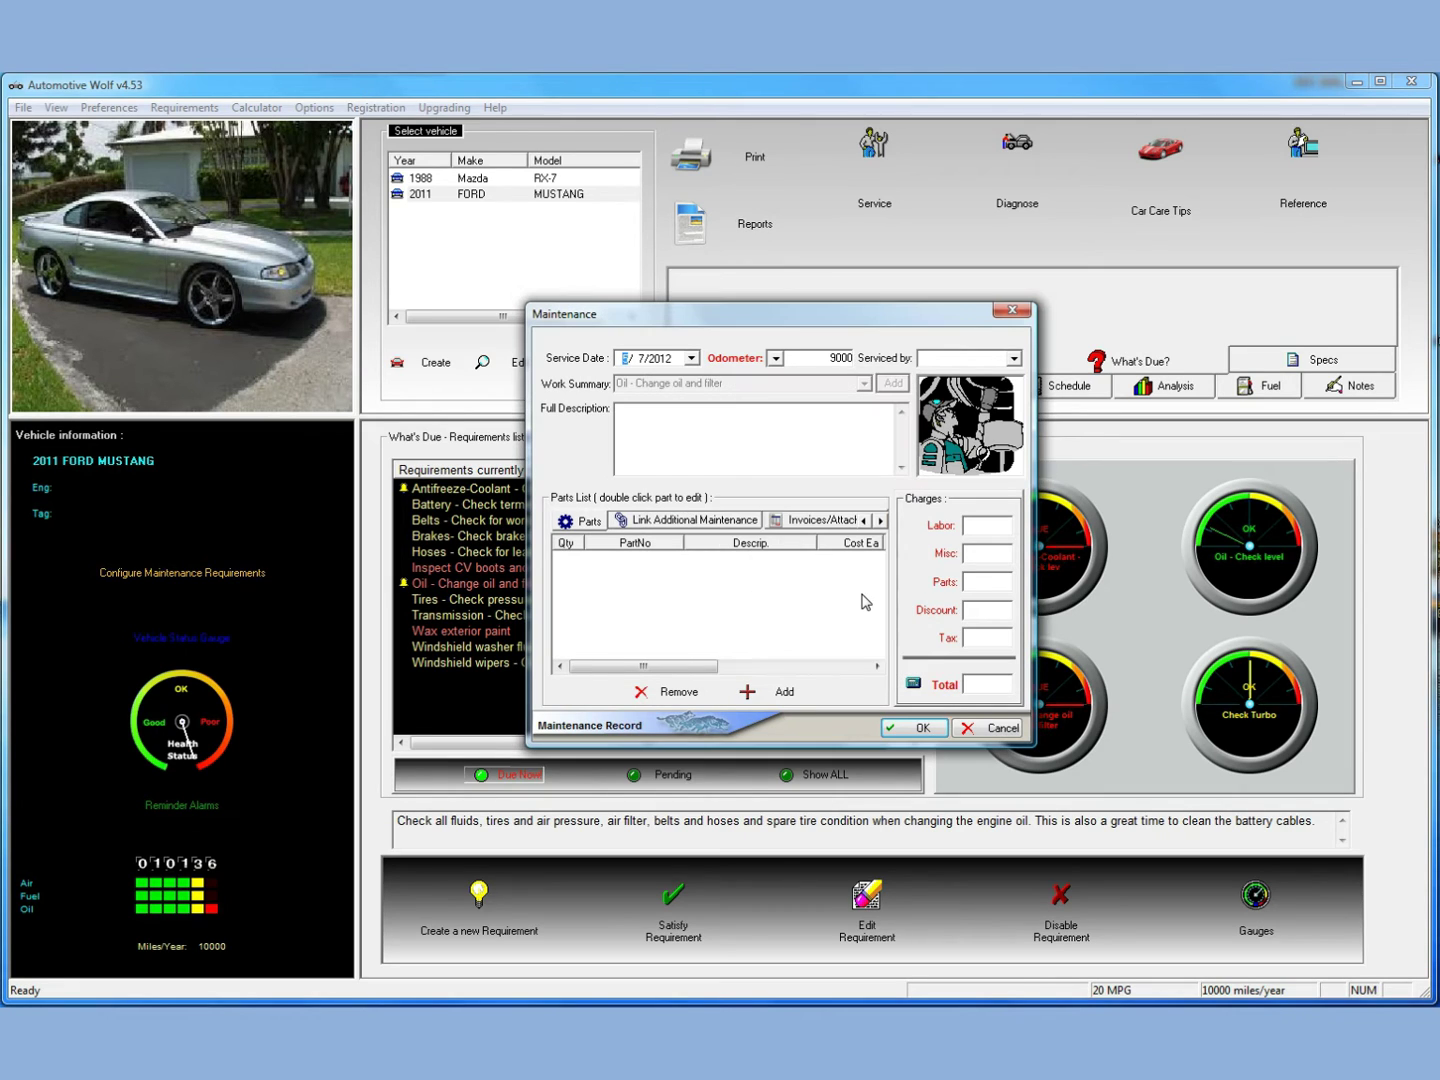
# Set the maintenance record's service date to 4/1/2012
pyautogui.click(692, 358)
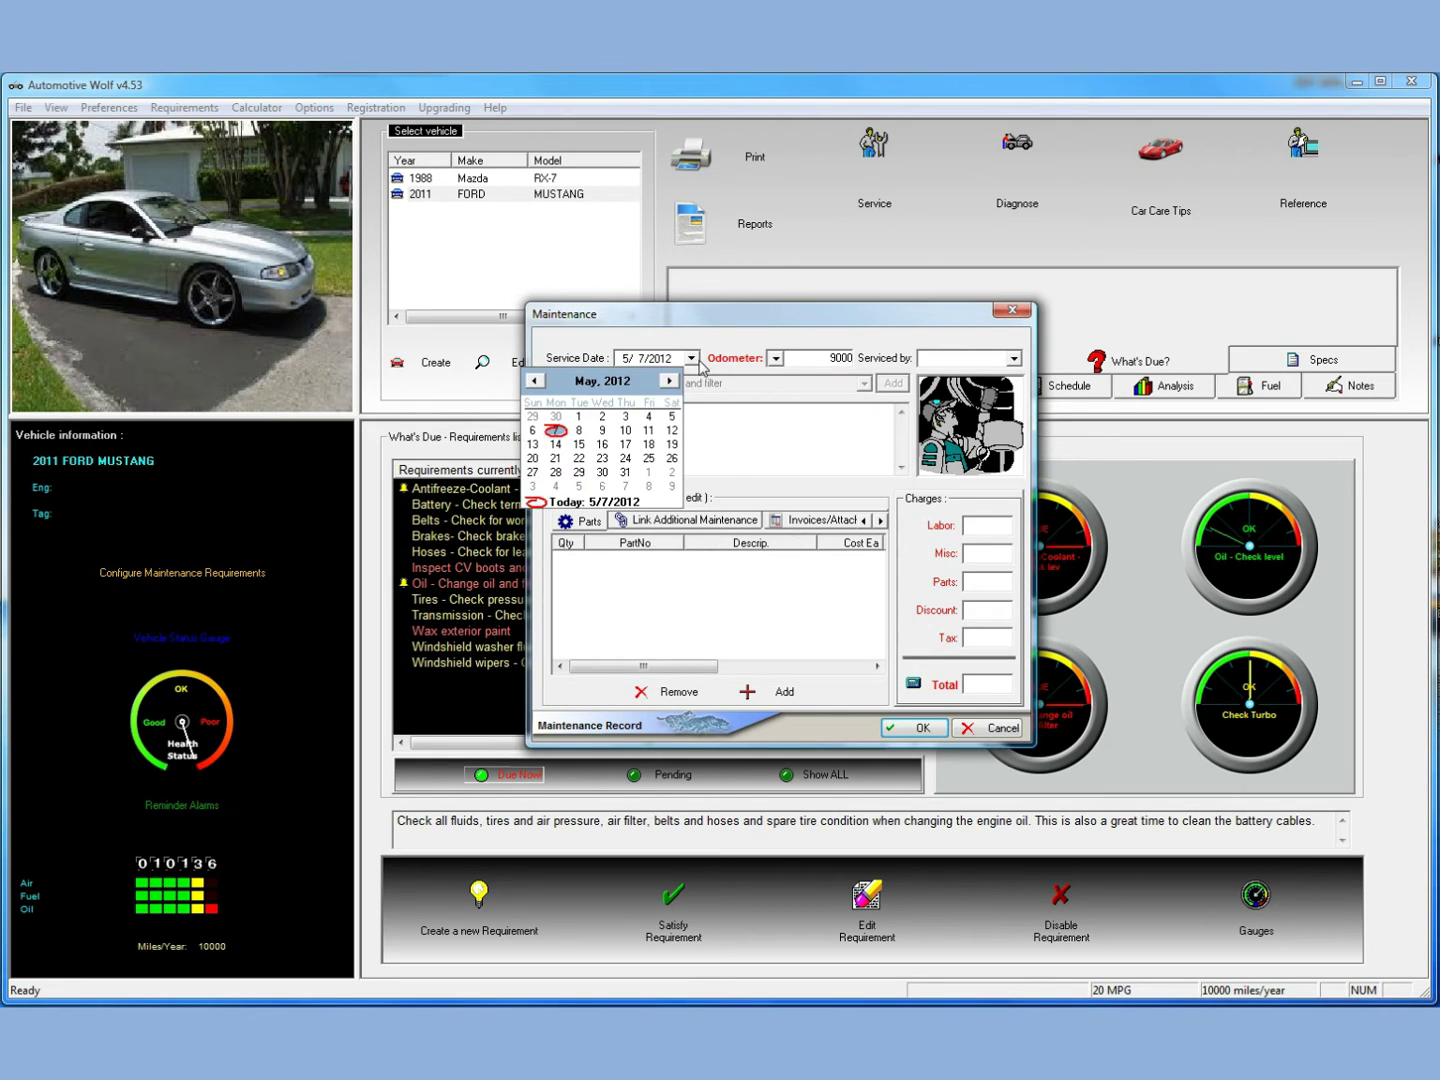
pyautogui.click(536, 381)
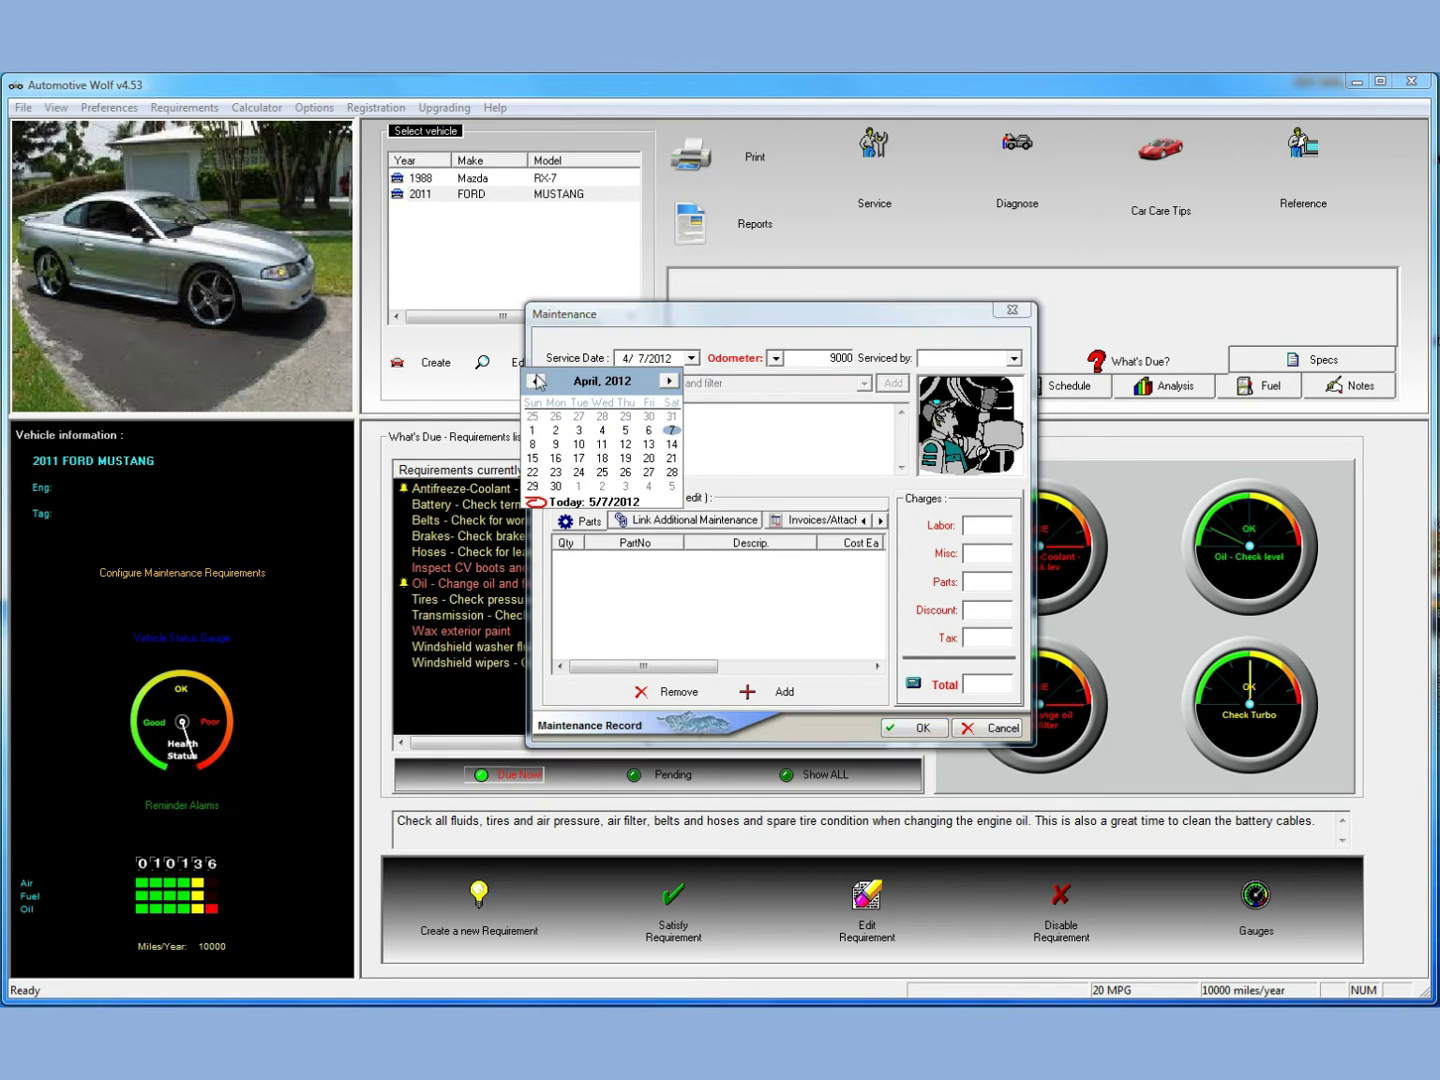
pyautogui.click(536, 432)
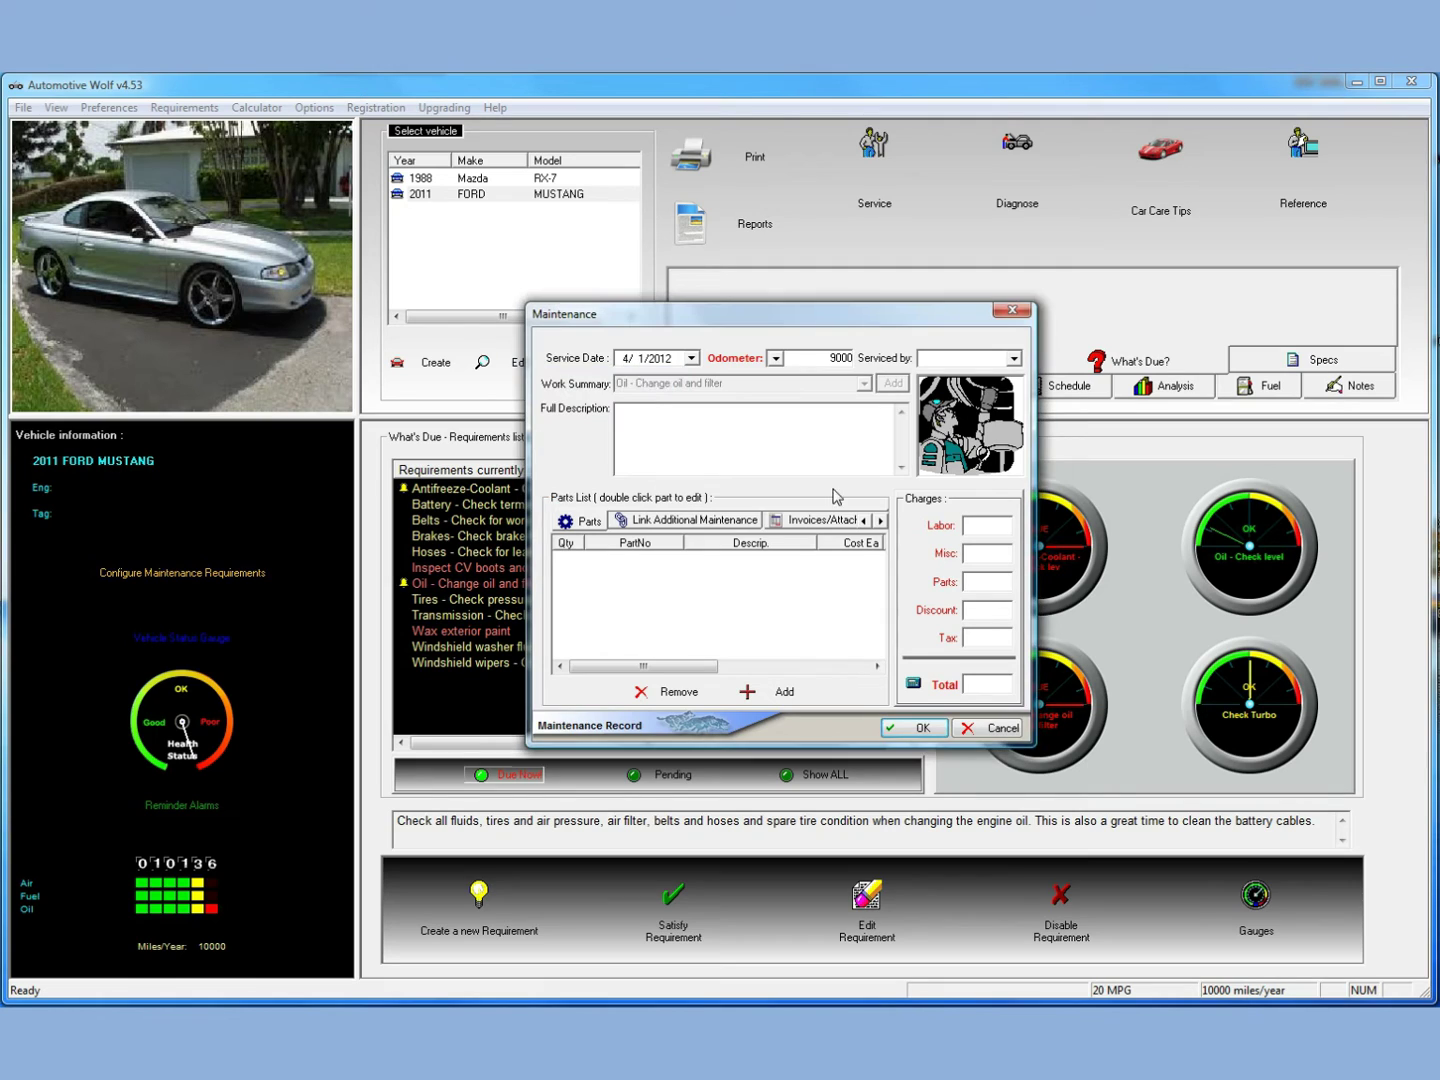
pyautogui.click(689, 424)
# Start a new part entry in the maintenance record with quantity 5 and a price of 3.00 each
pyautogui.click(775, 693)
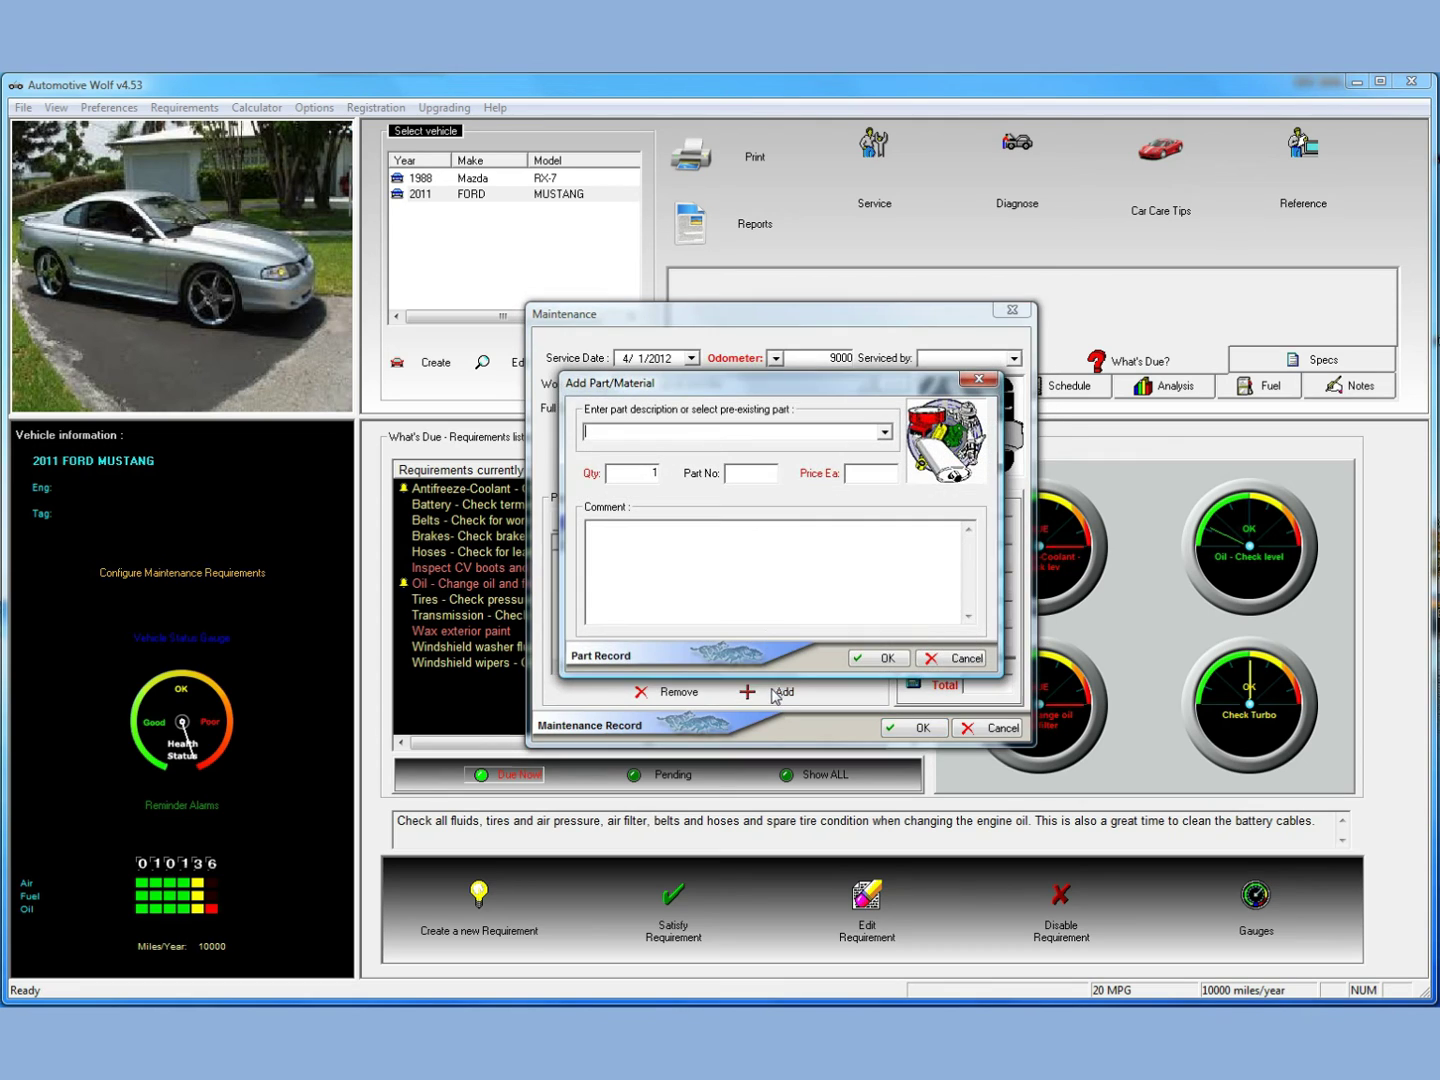
pyautogui.click(884, 432)
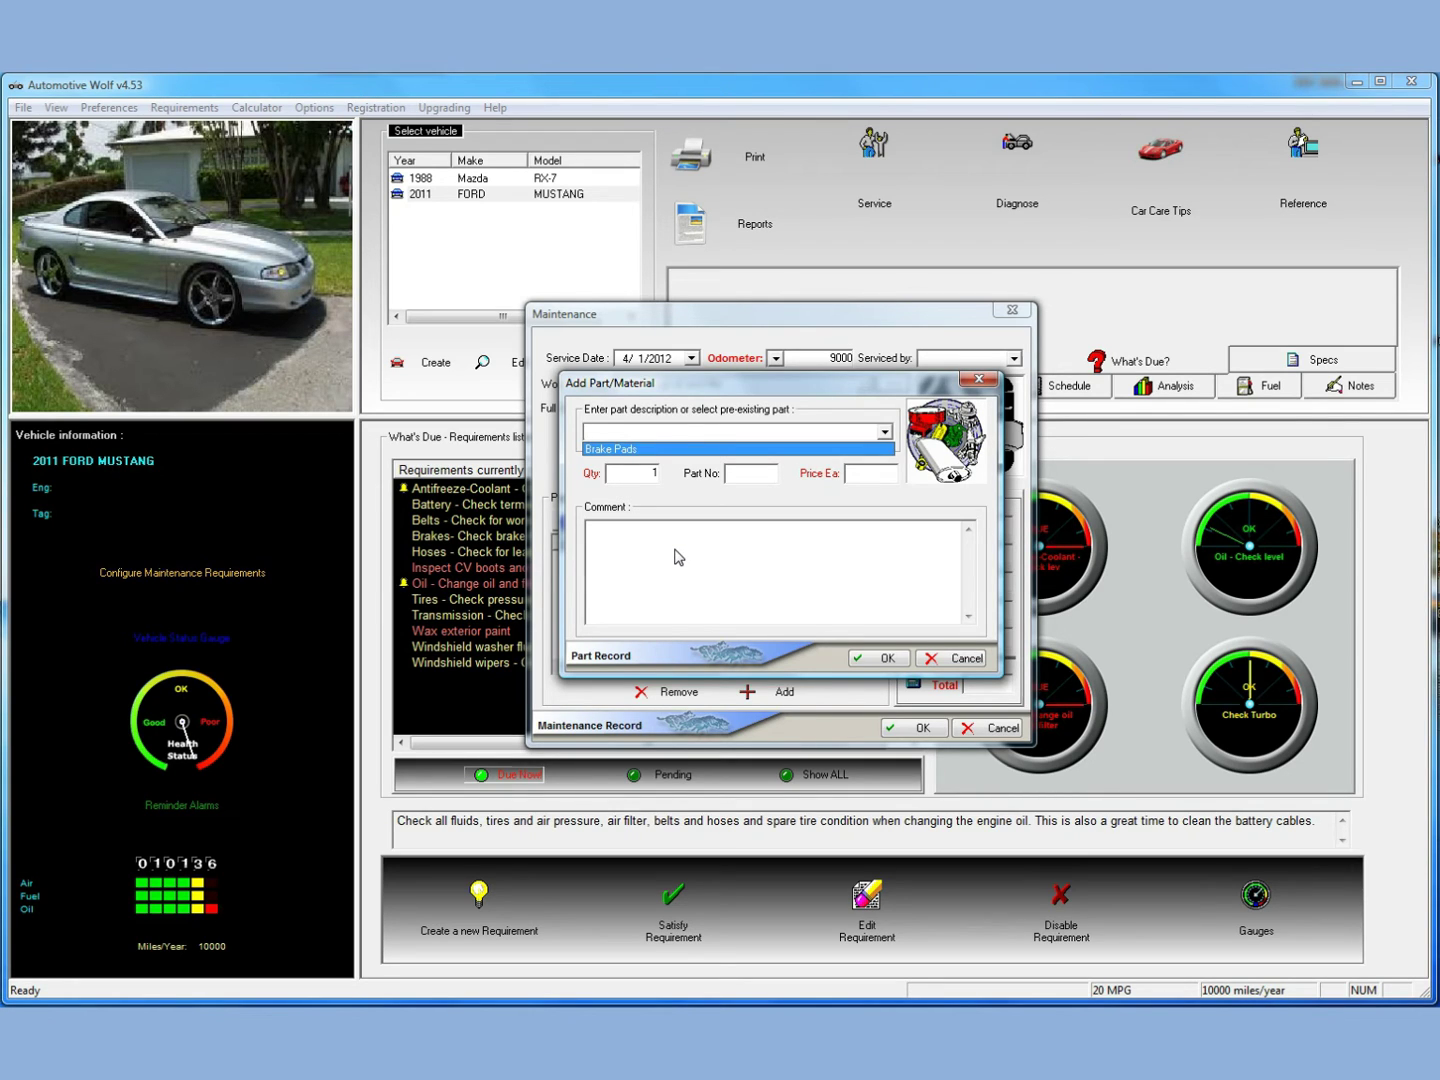
pyautogui.click(671, 517)
pyautogui.press('Tab')
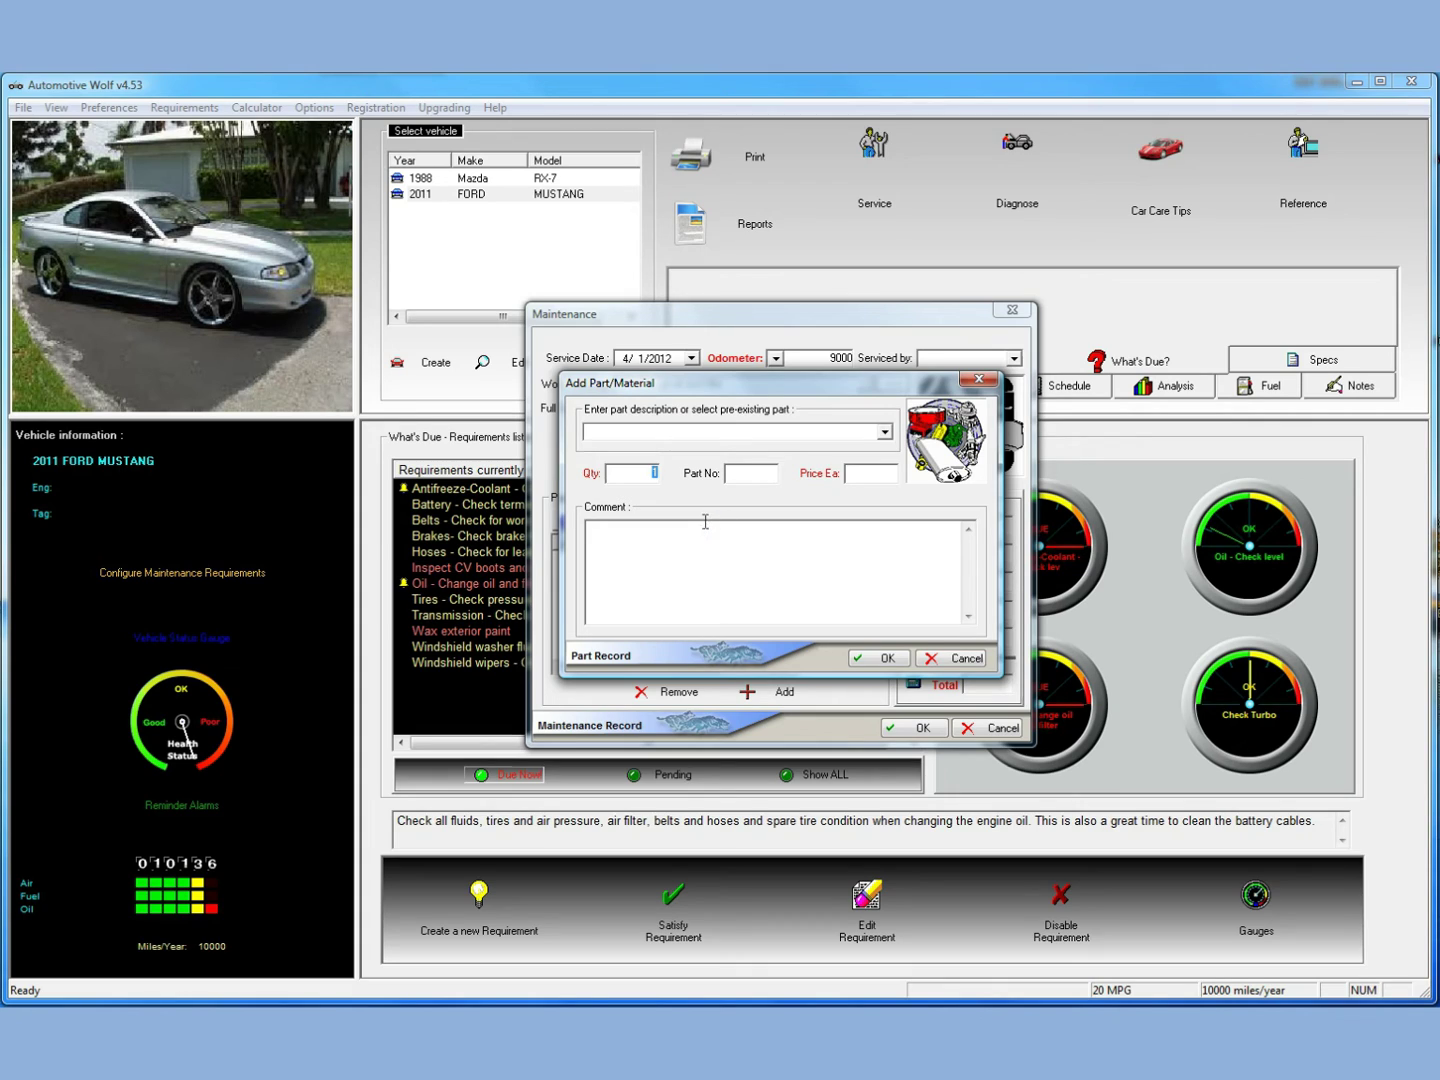
pyautogui.write('5')
pyautogui.click(750, 478)
pyautogui.click(848, 474)
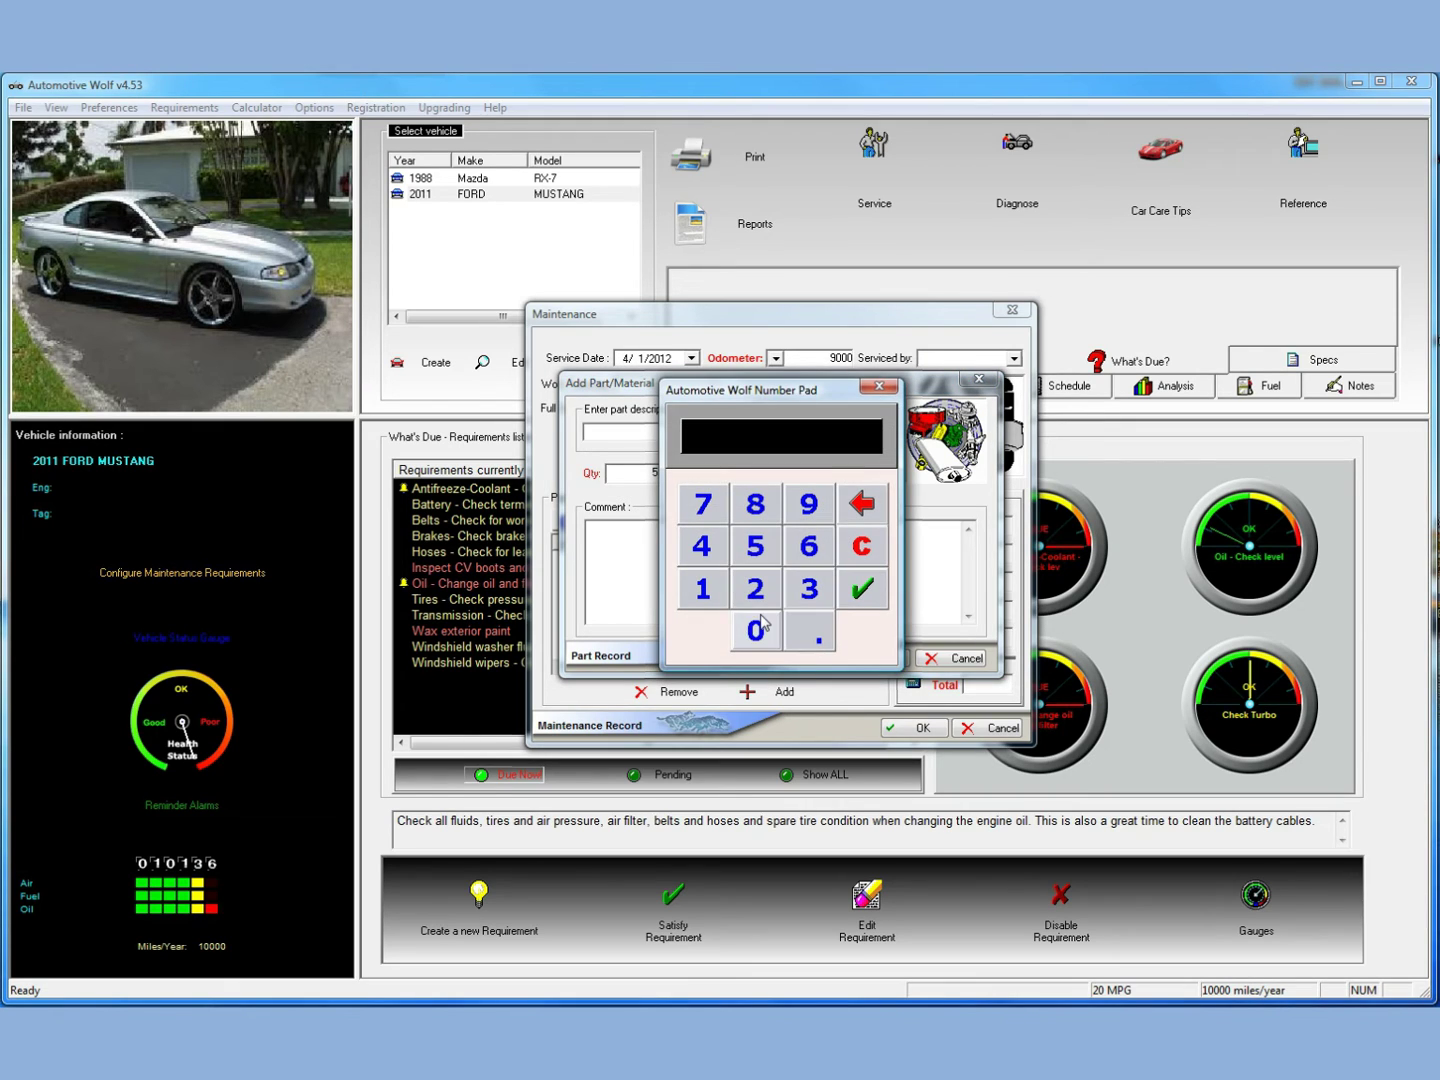
pyautogui.click(822, 602)
pyautogui.click(862, 589)
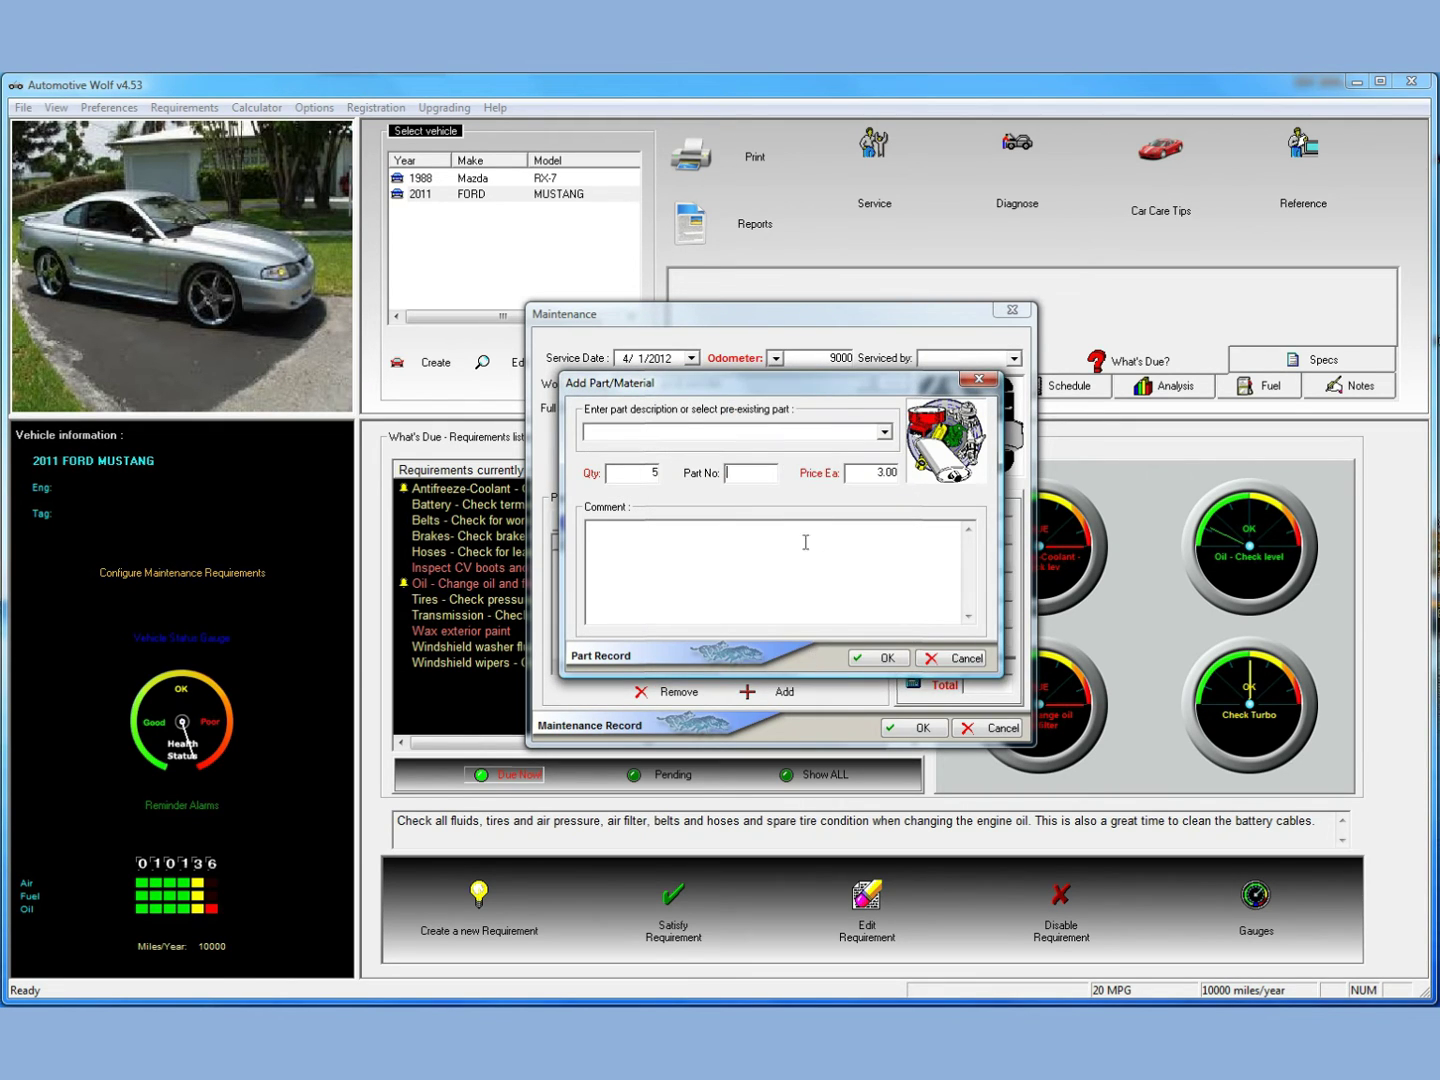
# Give the part the comment "10W-40 Castrol" and description "Castrol Oil 10W-40", and save it to the record and the Parts List
pyautogui.click(689, 581)
pyautogui.write('10W-40 Castrol')
pyautogui.click(868, 657)
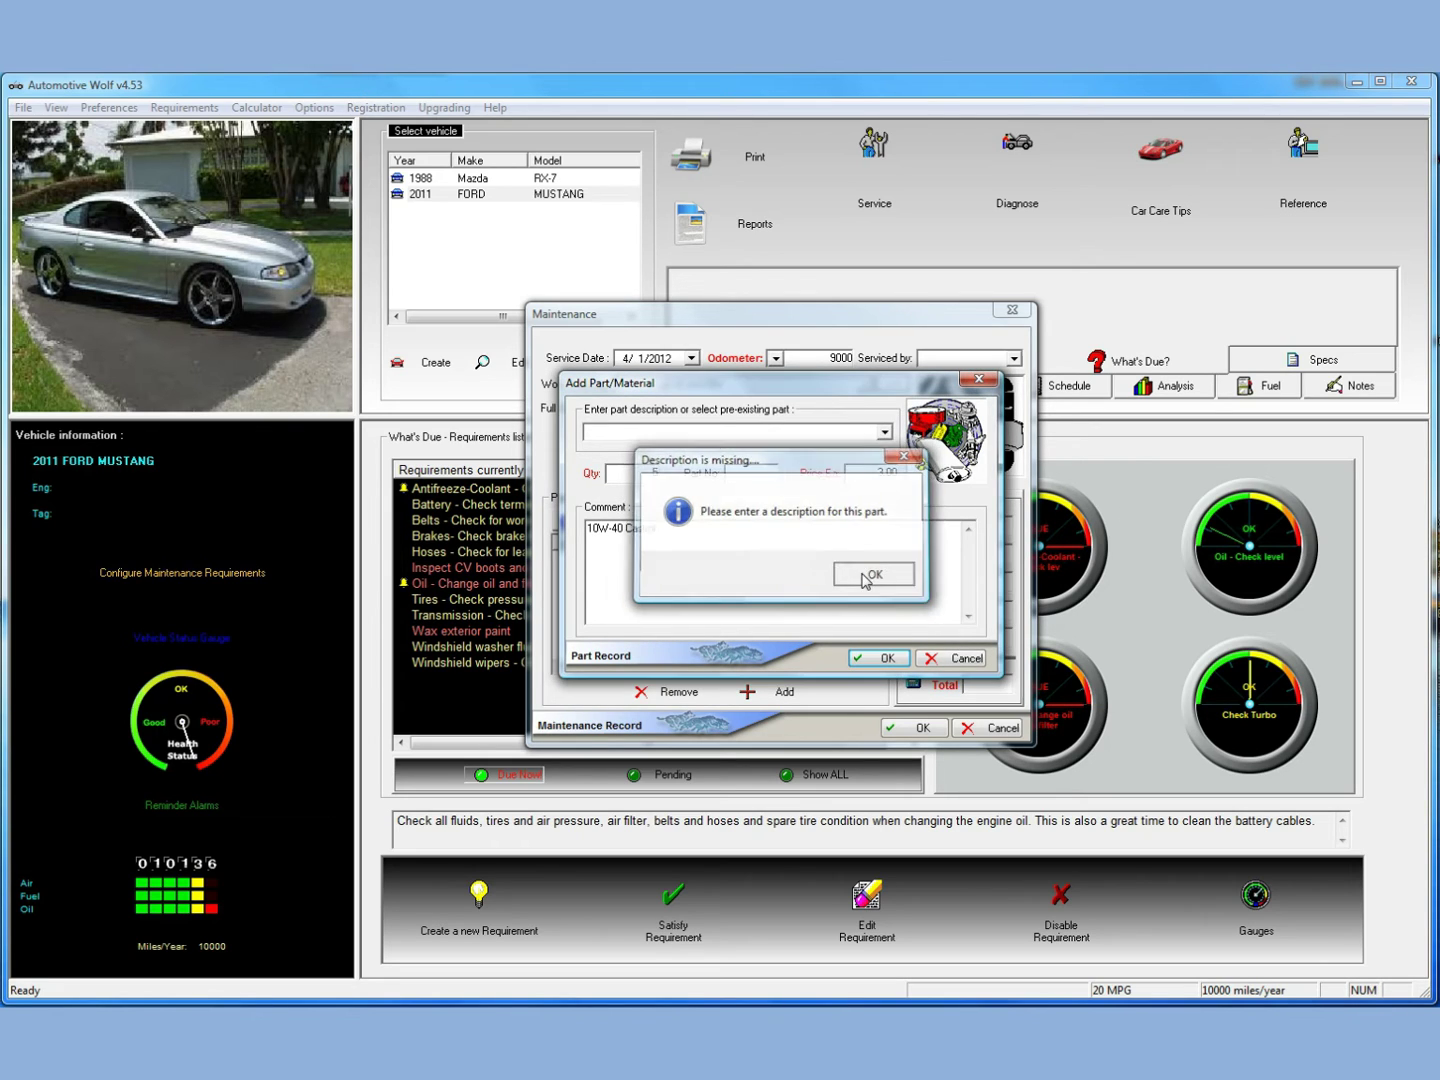
pyautogui.click(870, 572)
pyautogui.click(653, 435)
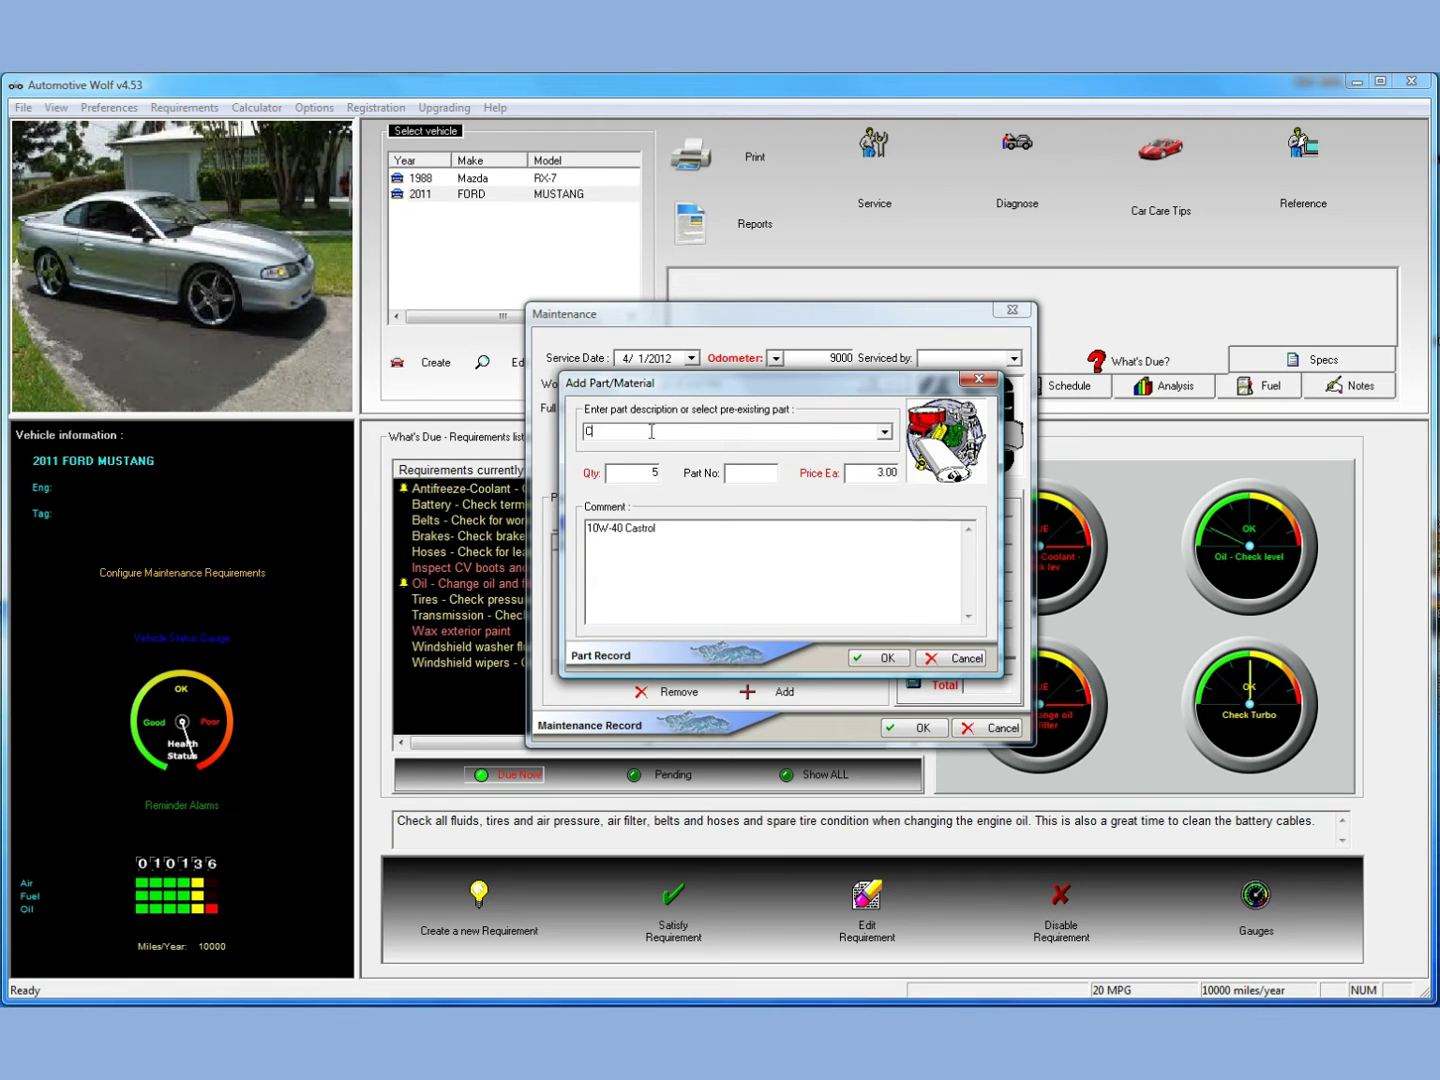
pyautogui.write('Castrol O')
pyautogui.write('W-40')
pyautogui.click(888, 660)
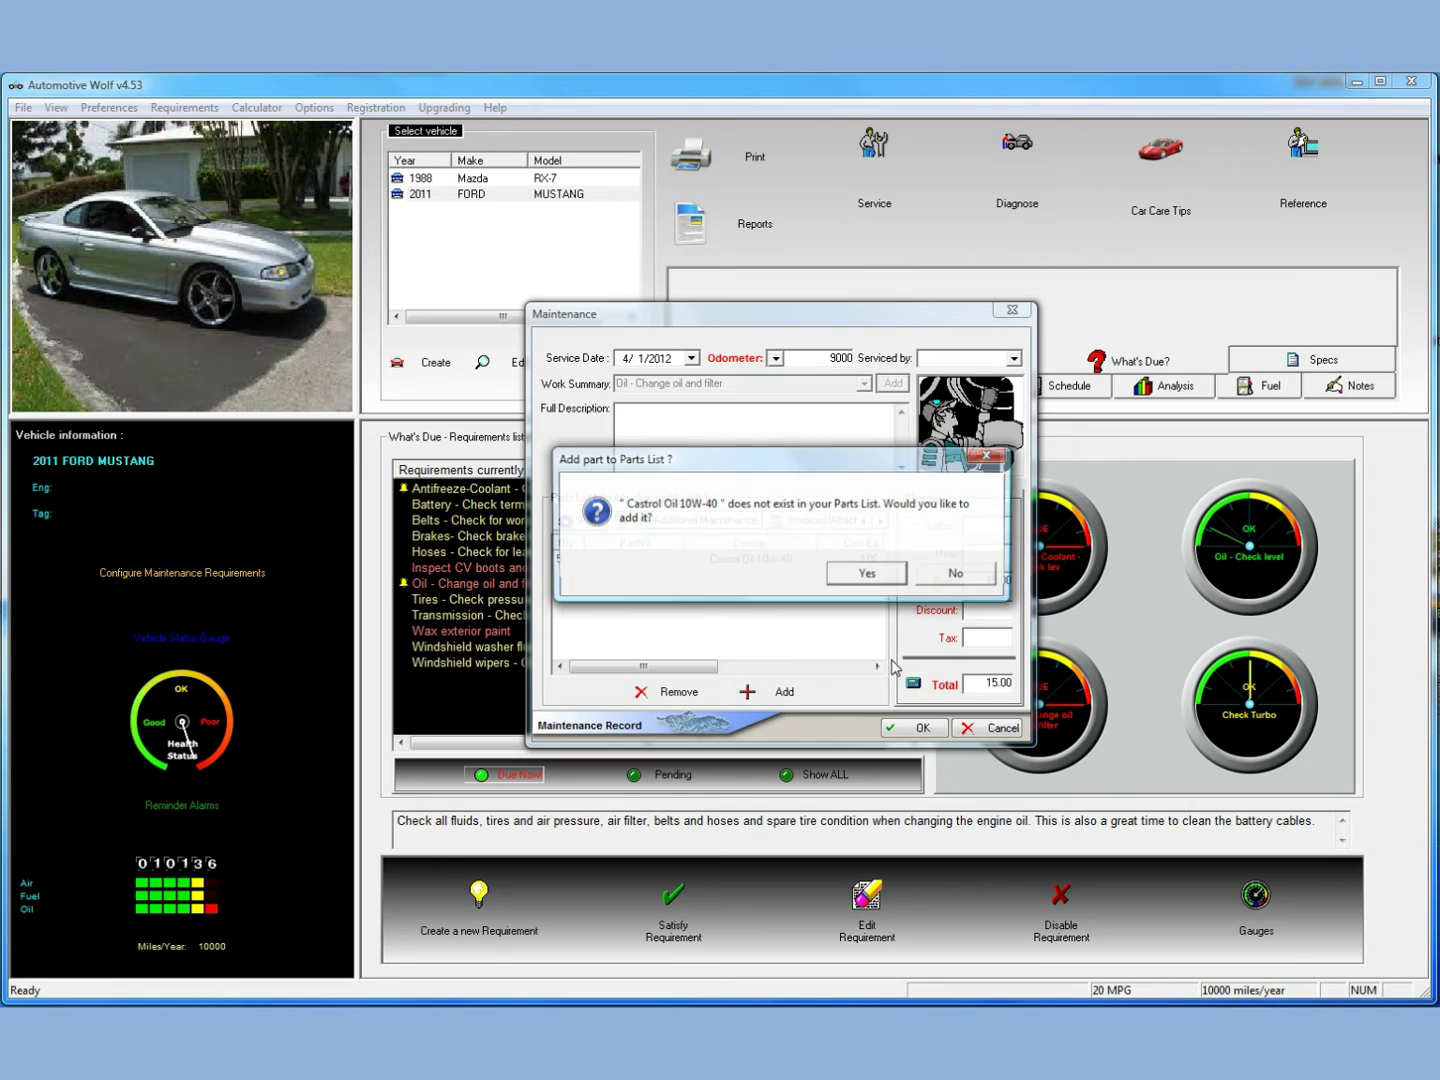
pyautogui.click(867, 572)
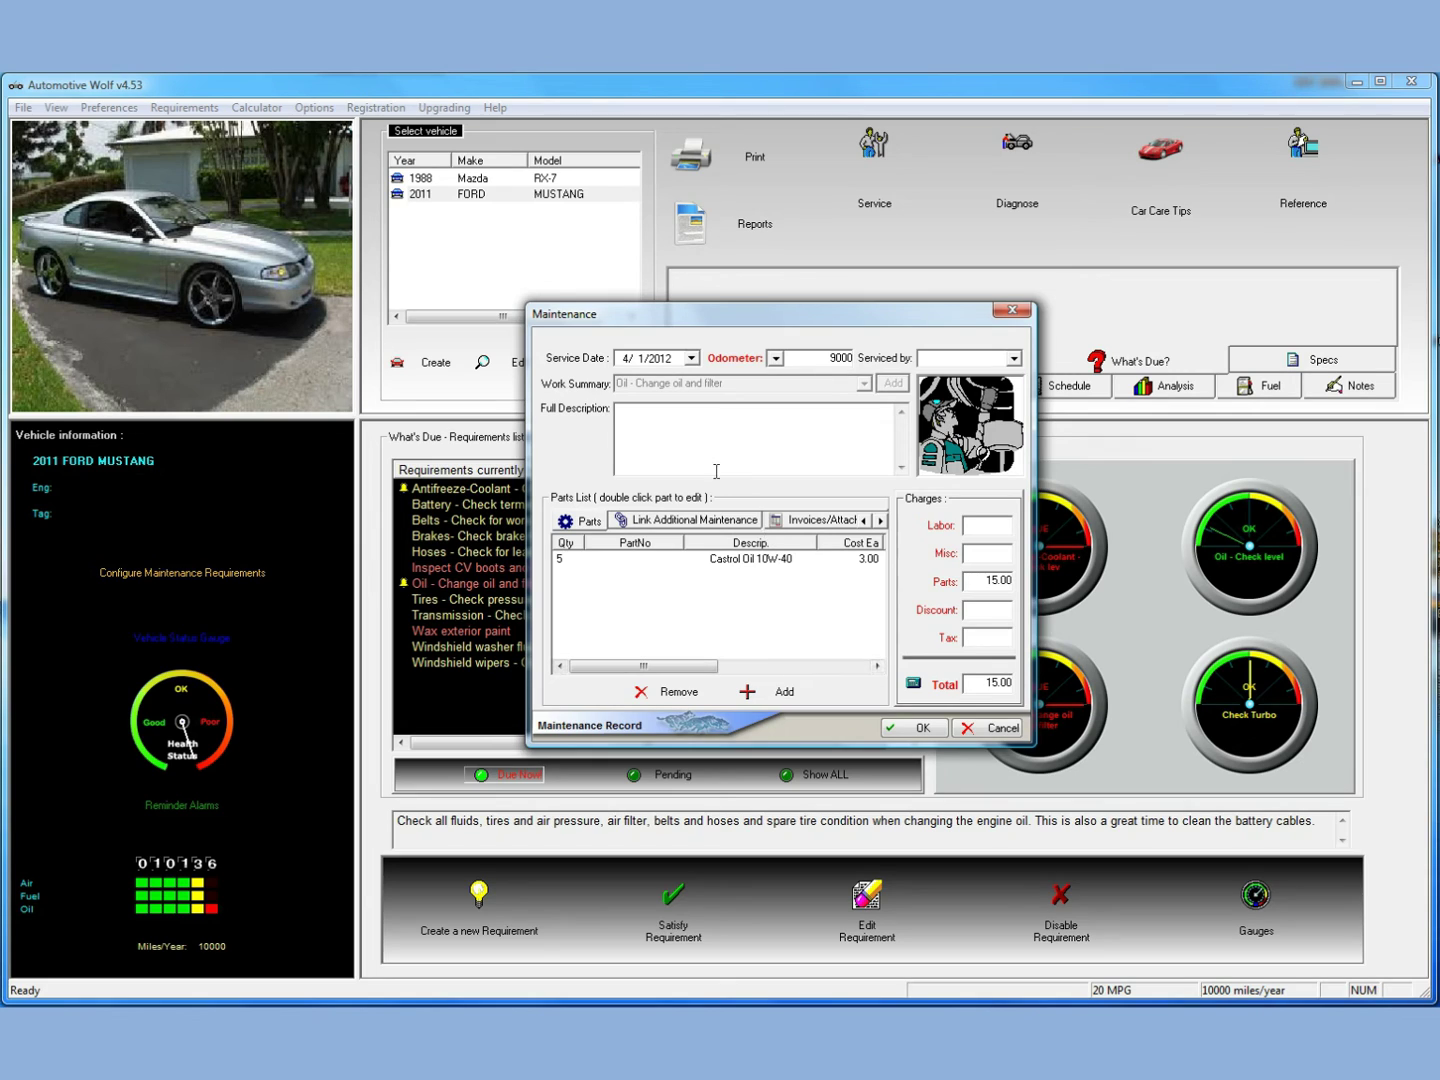
# Try to link the "Check all lights and bulbs" requirement to the oil change record
pyautogui.click(722, 528)
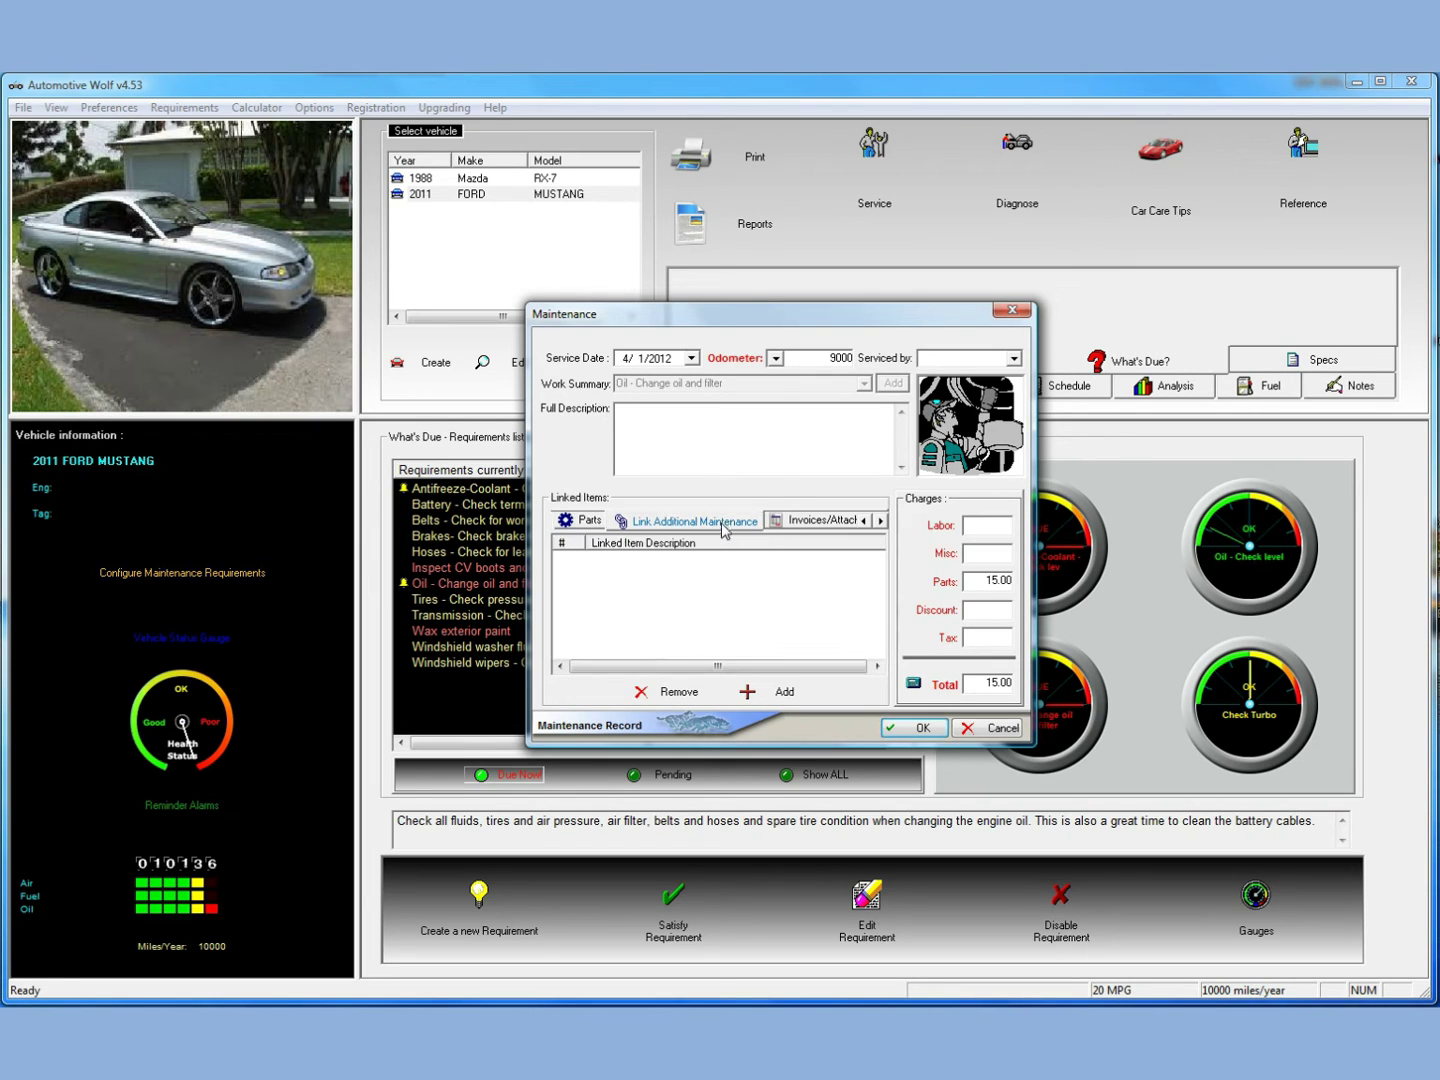
pyautogui.click(781, 691)
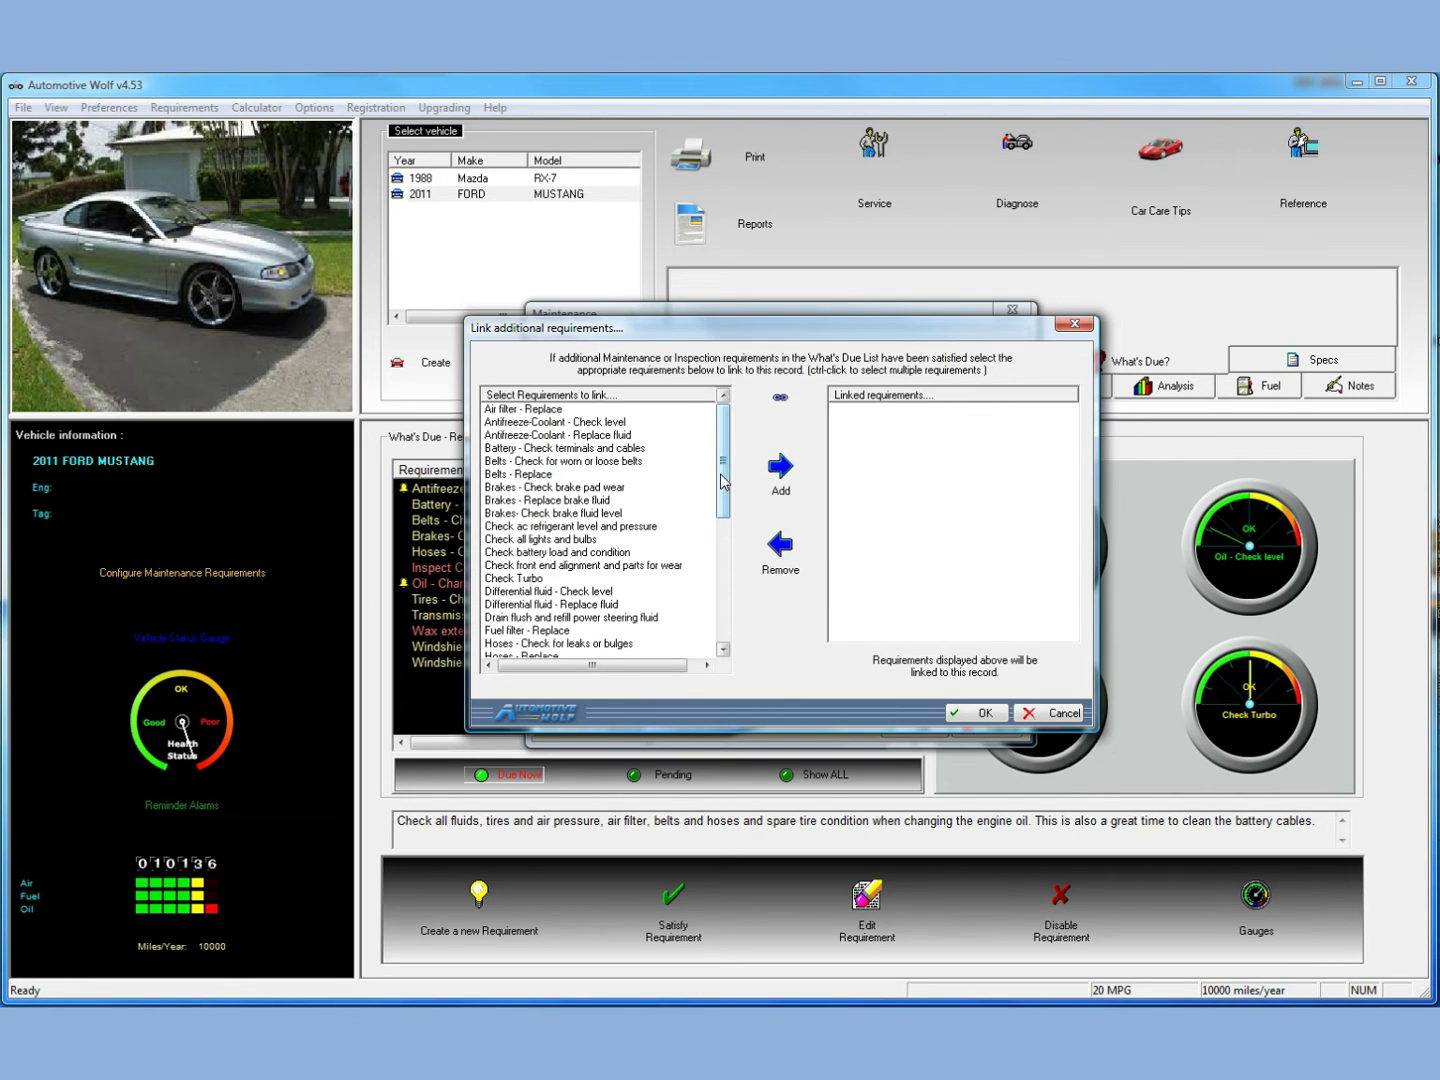
pyautogui.moveTo(725, 481); pyautogui.dragTo(724, 489)
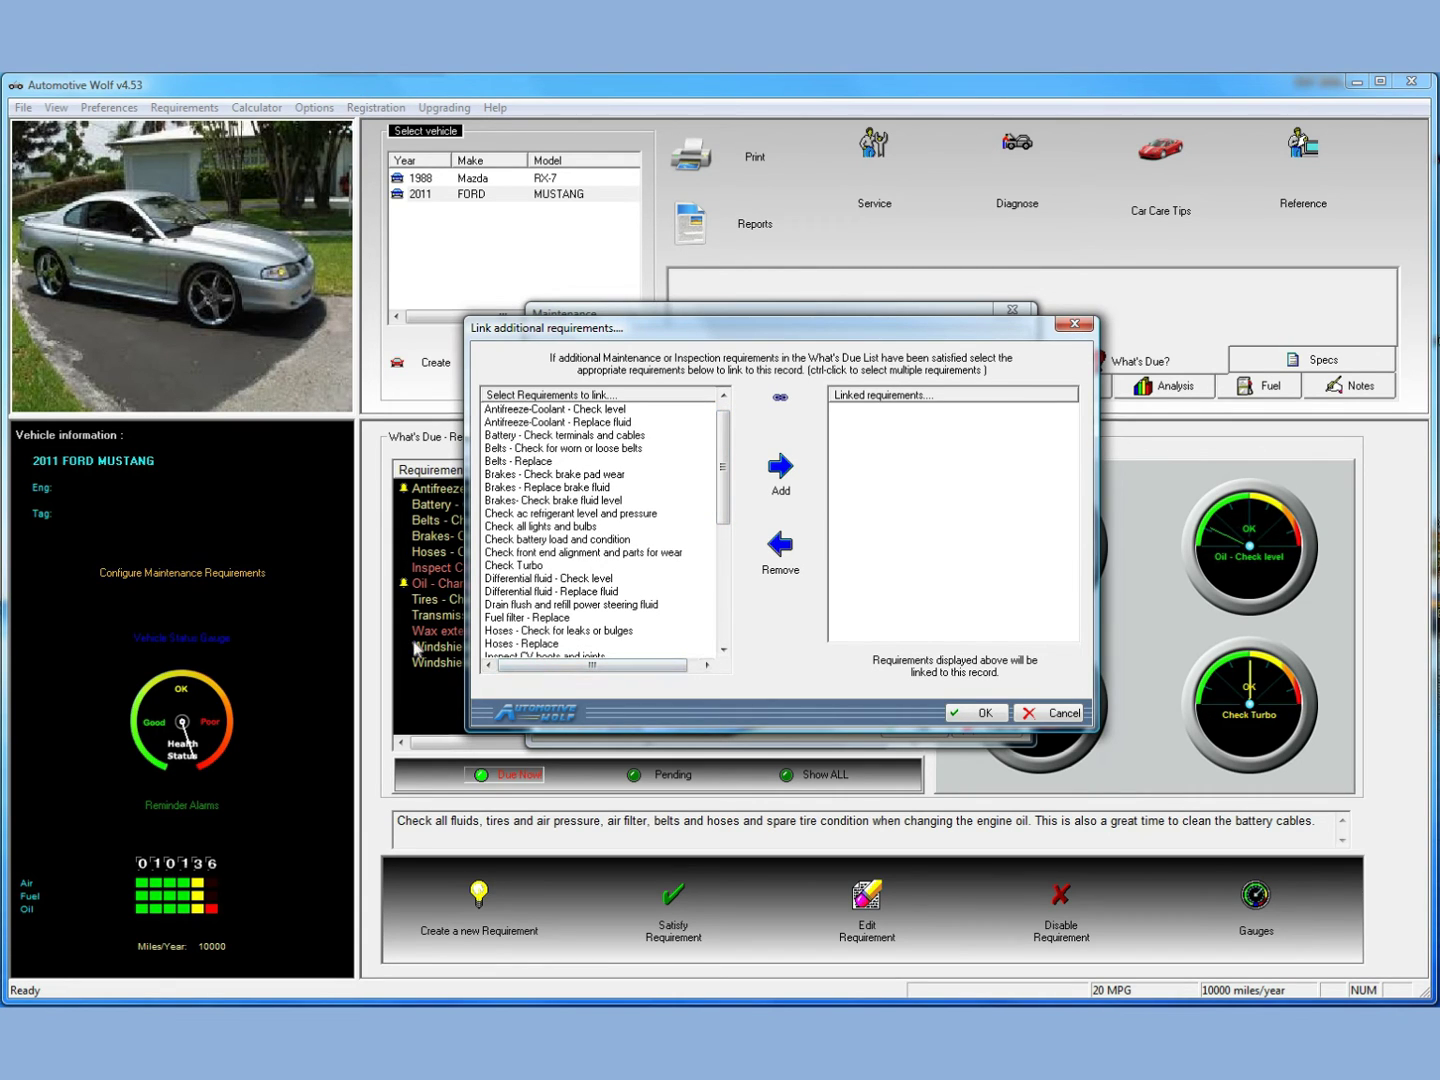
pyautogui.click(544, 526)
pyautogui.click(780, 471)
pyautogui.click(1003, 718)
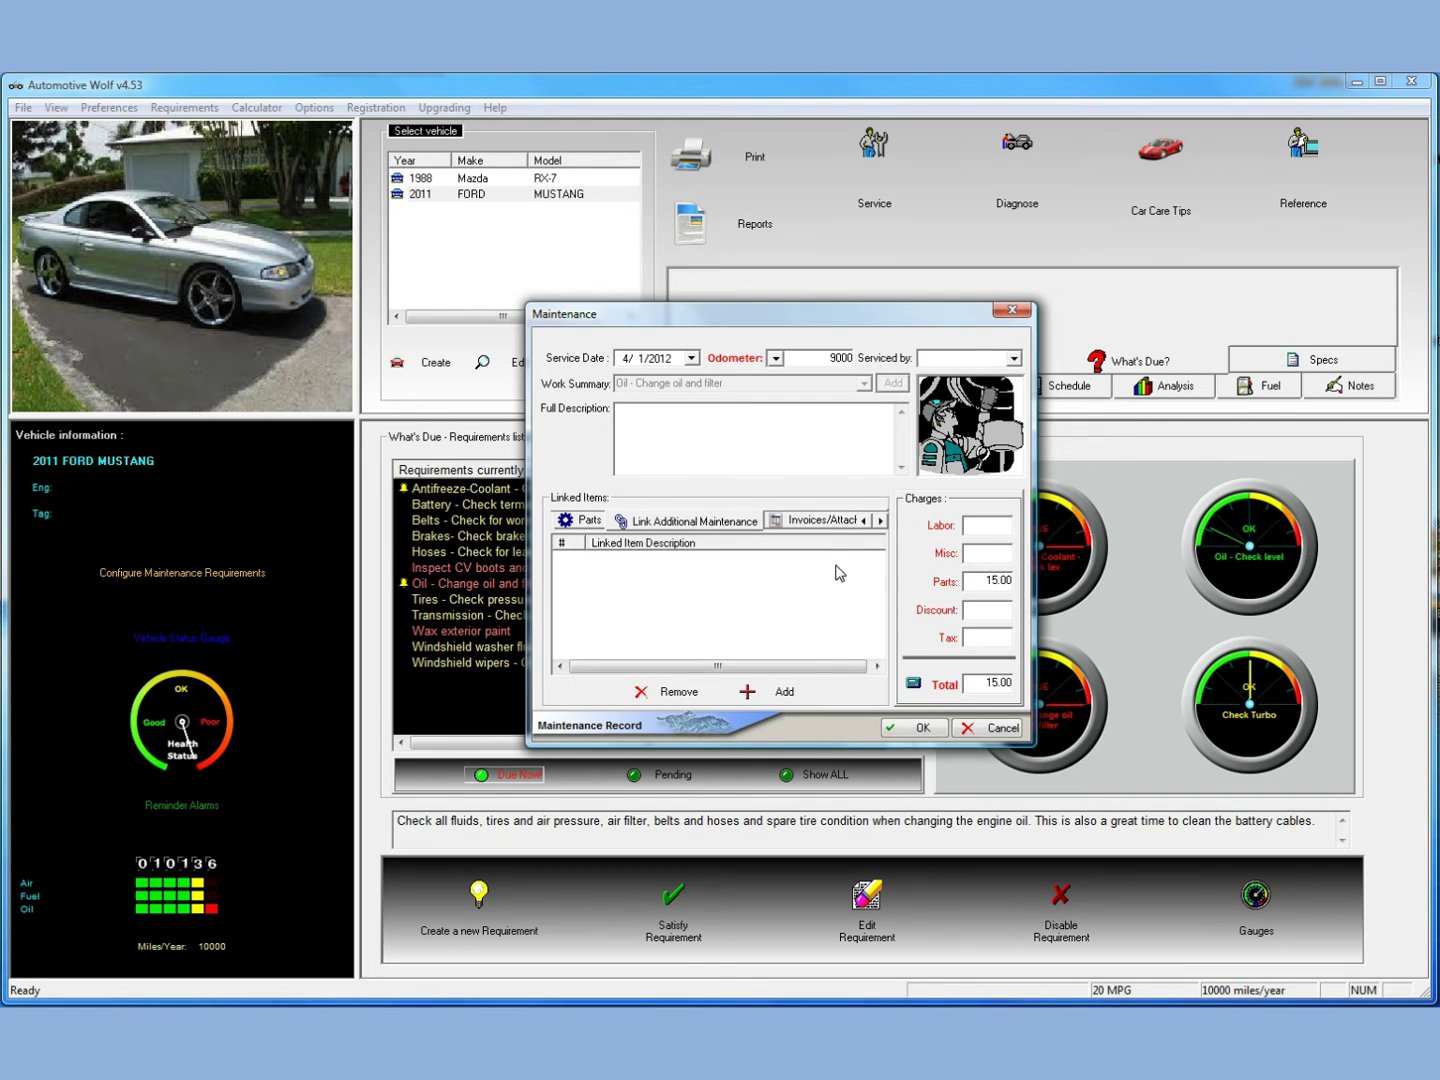
# View the record's invoices and attachments, and save the oil change maintenance record
pyautogui.click(835, 522)
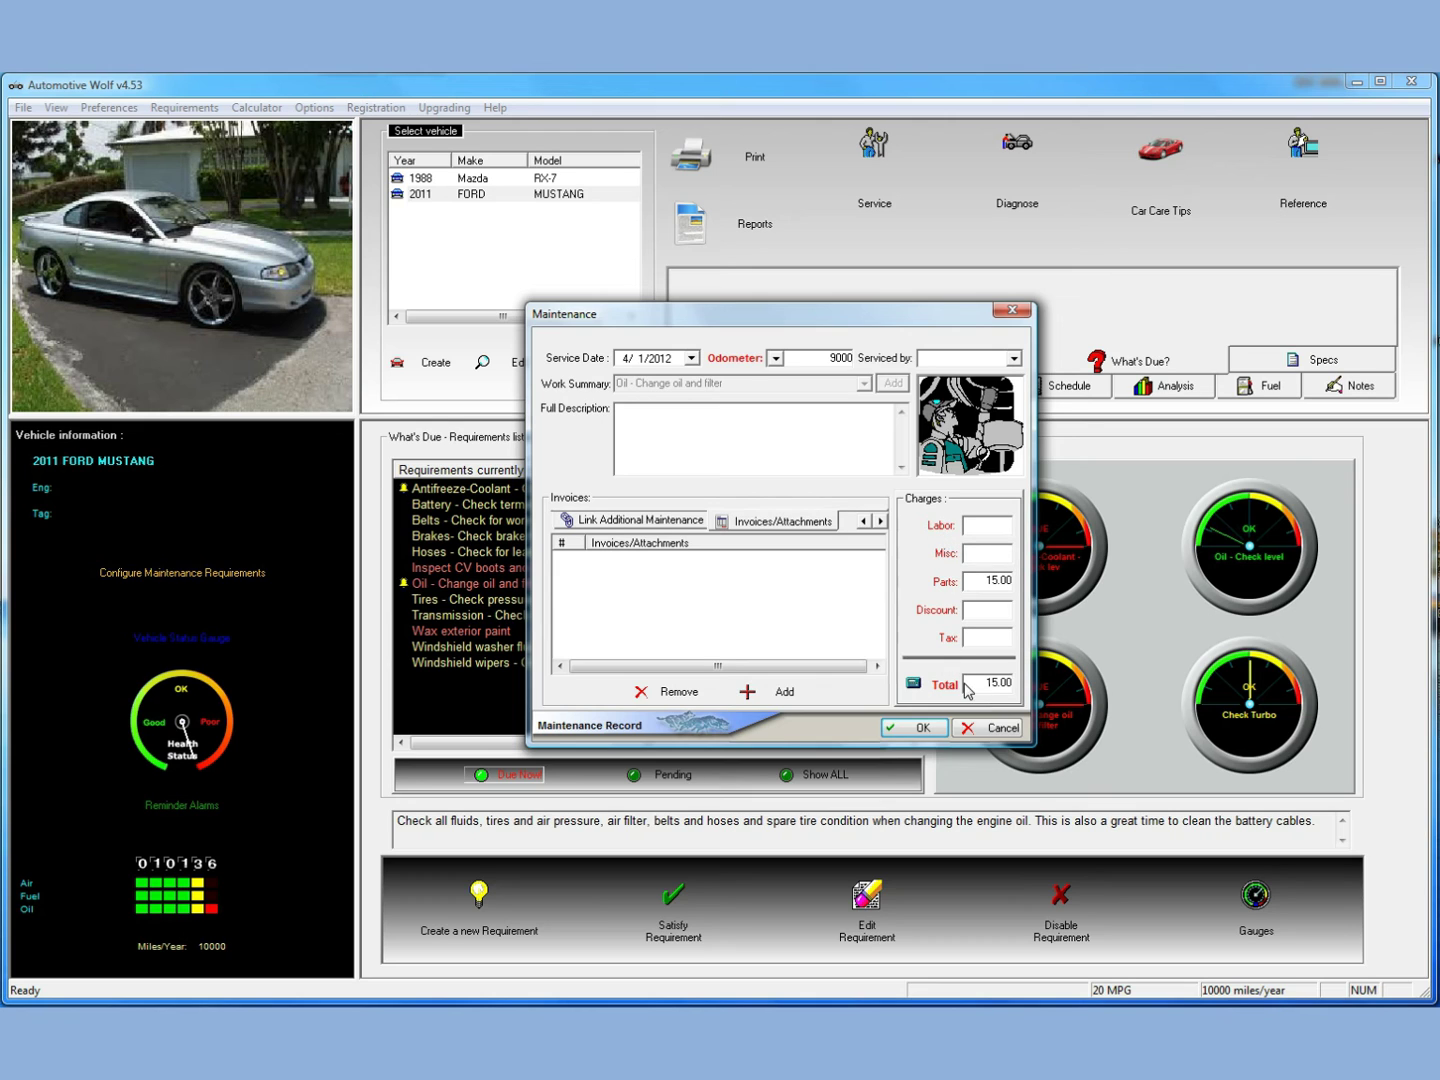
pyautogui.click(922, 728)
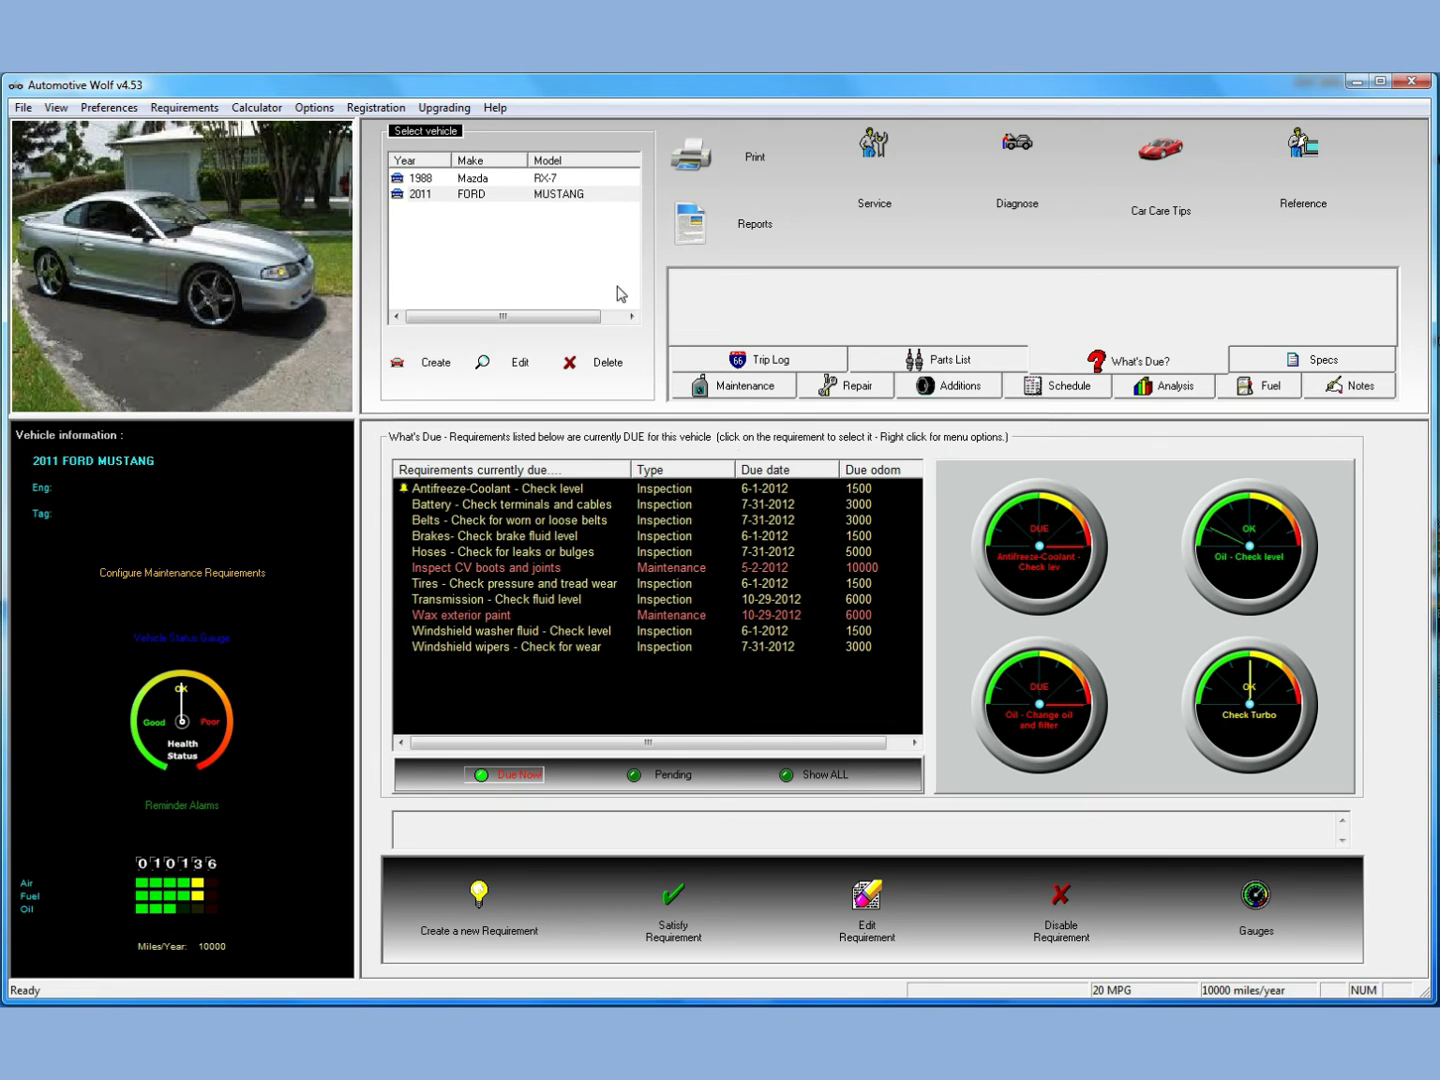
# Check the oil change entry in the maintenance history, and return to the due list to view the brake fluid check
pyautogui.click(751, 388)
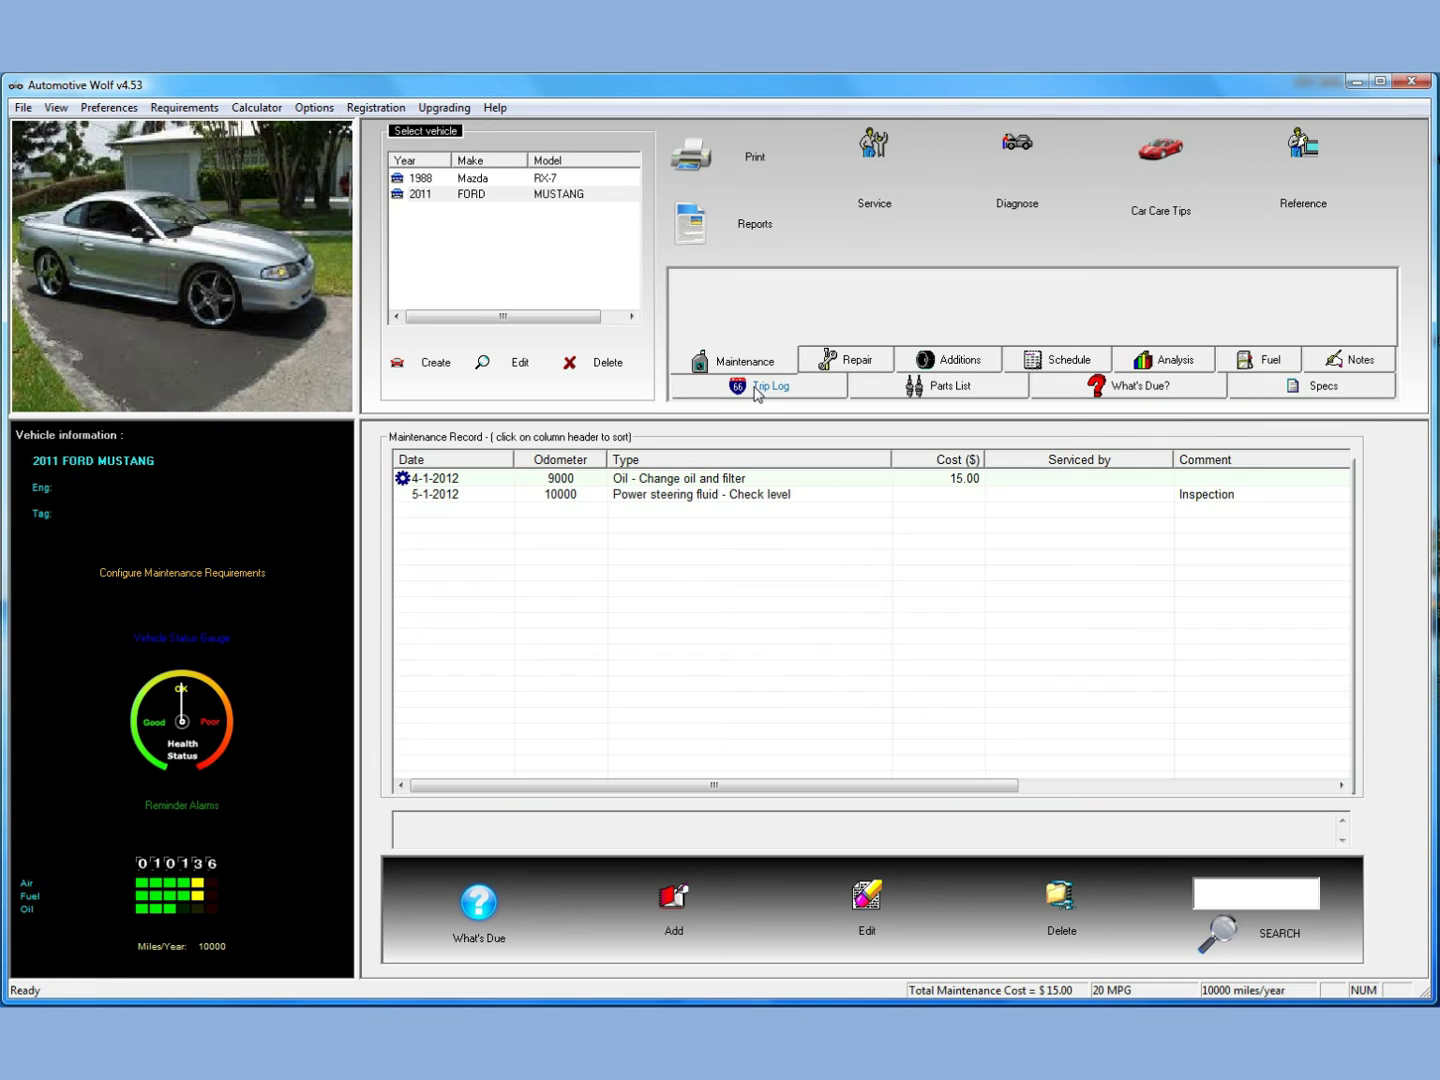
pyautogui.click(599, 478)
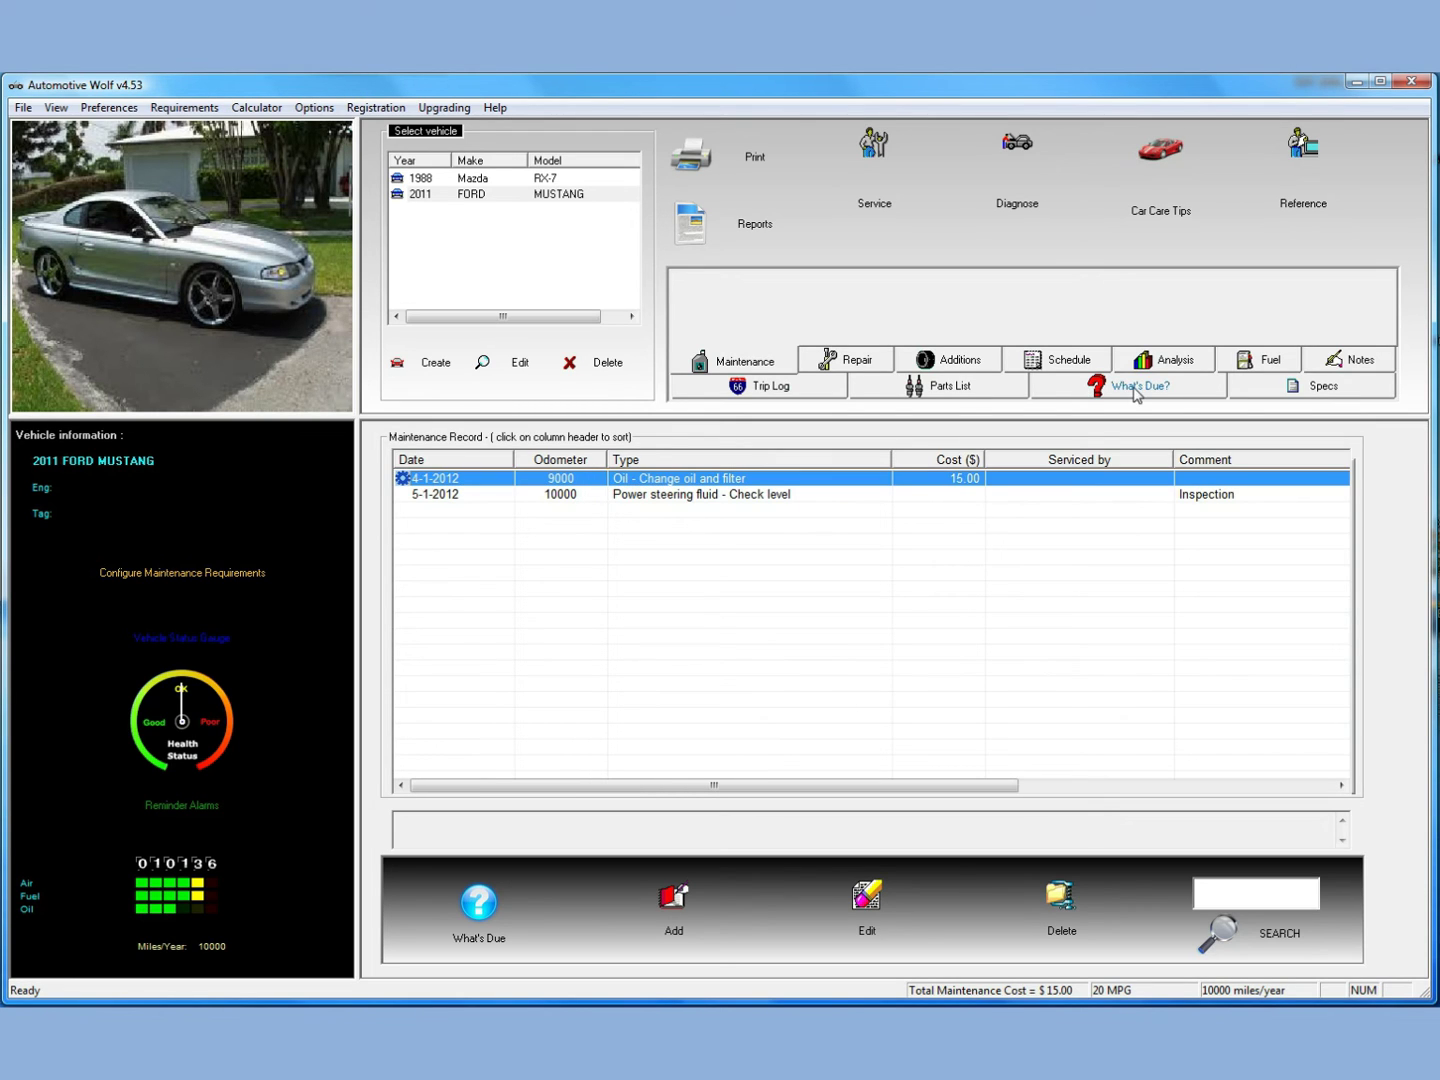
pyautogui.click(1150, 391)
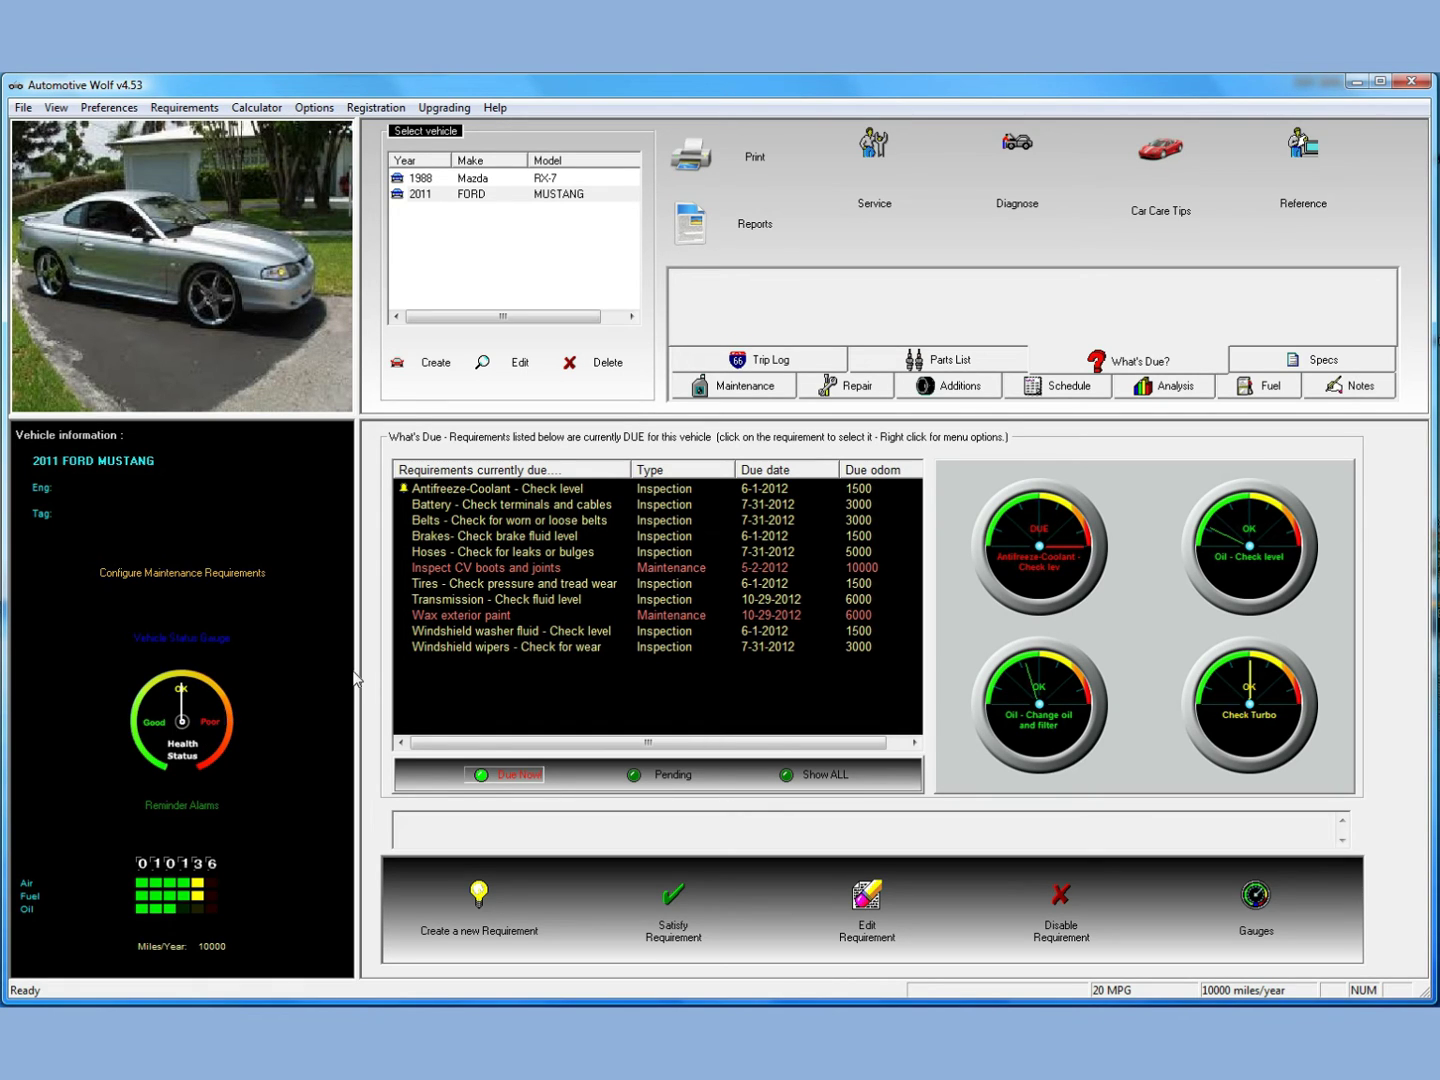
pyautogui.click(505, 540)
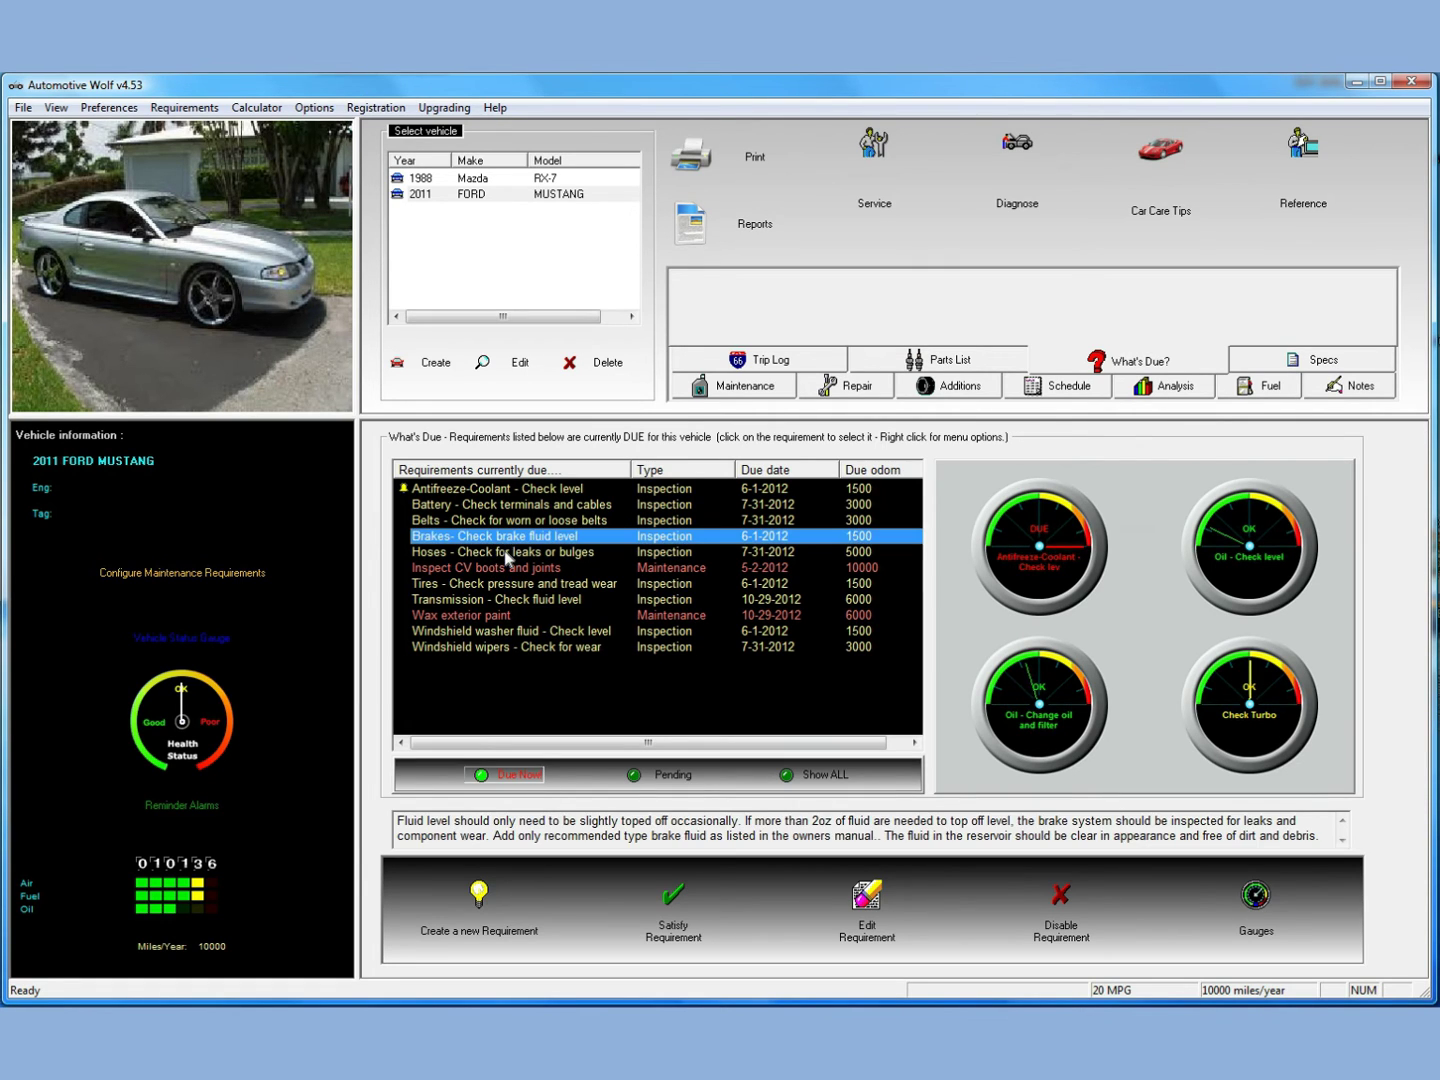
# View the hoses, tires and wax requirements in the due list, and inspect the scheduling parameters of "Wax exterior paint" without changing them
pyautogui.click(508, 555)
pyautogui.click(505, 584)
pyautogui.click(498, 615)
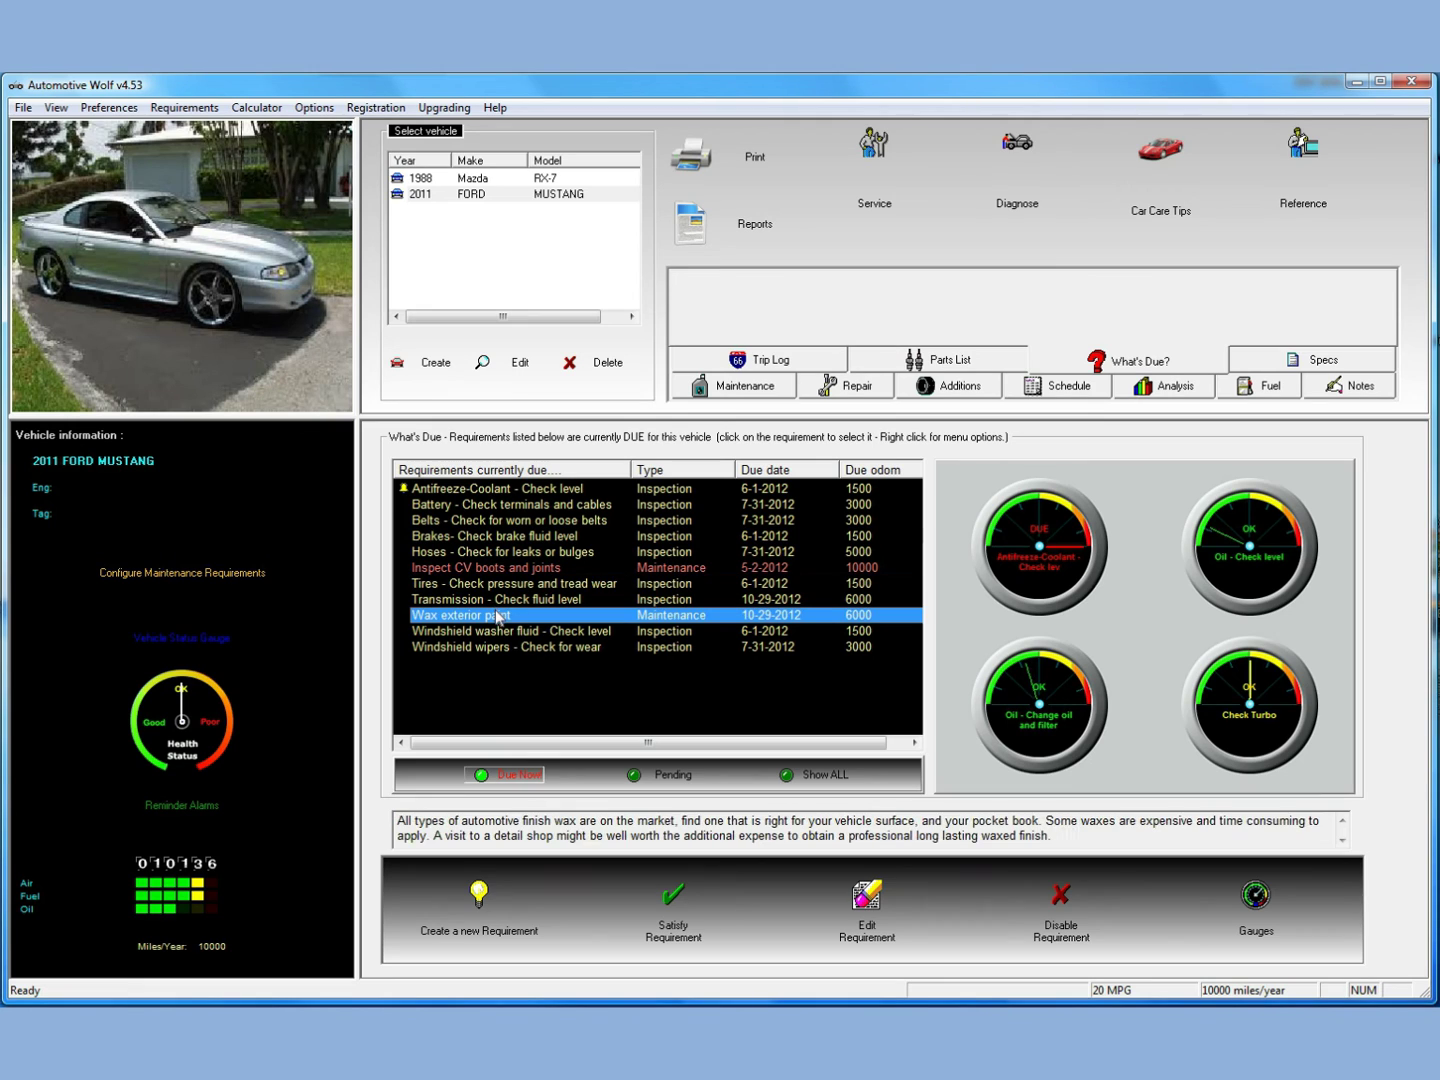
pyautogui.rightClick(499, 615)
pyautogui.click(545, 661)
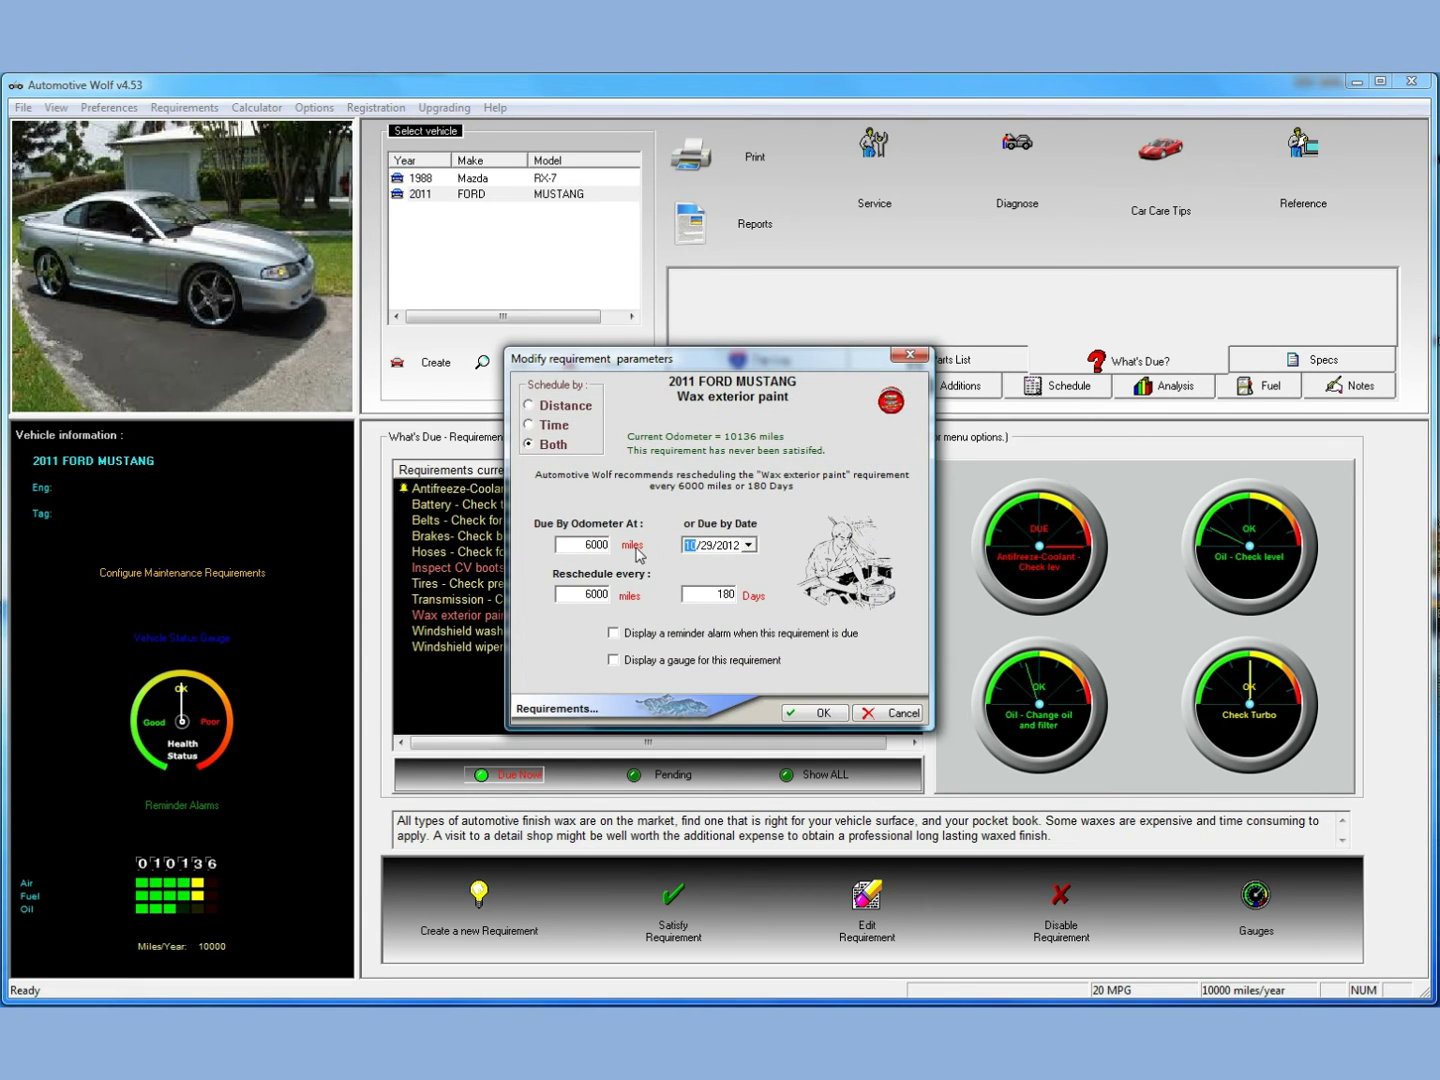
pyautogui.click(885, 713)
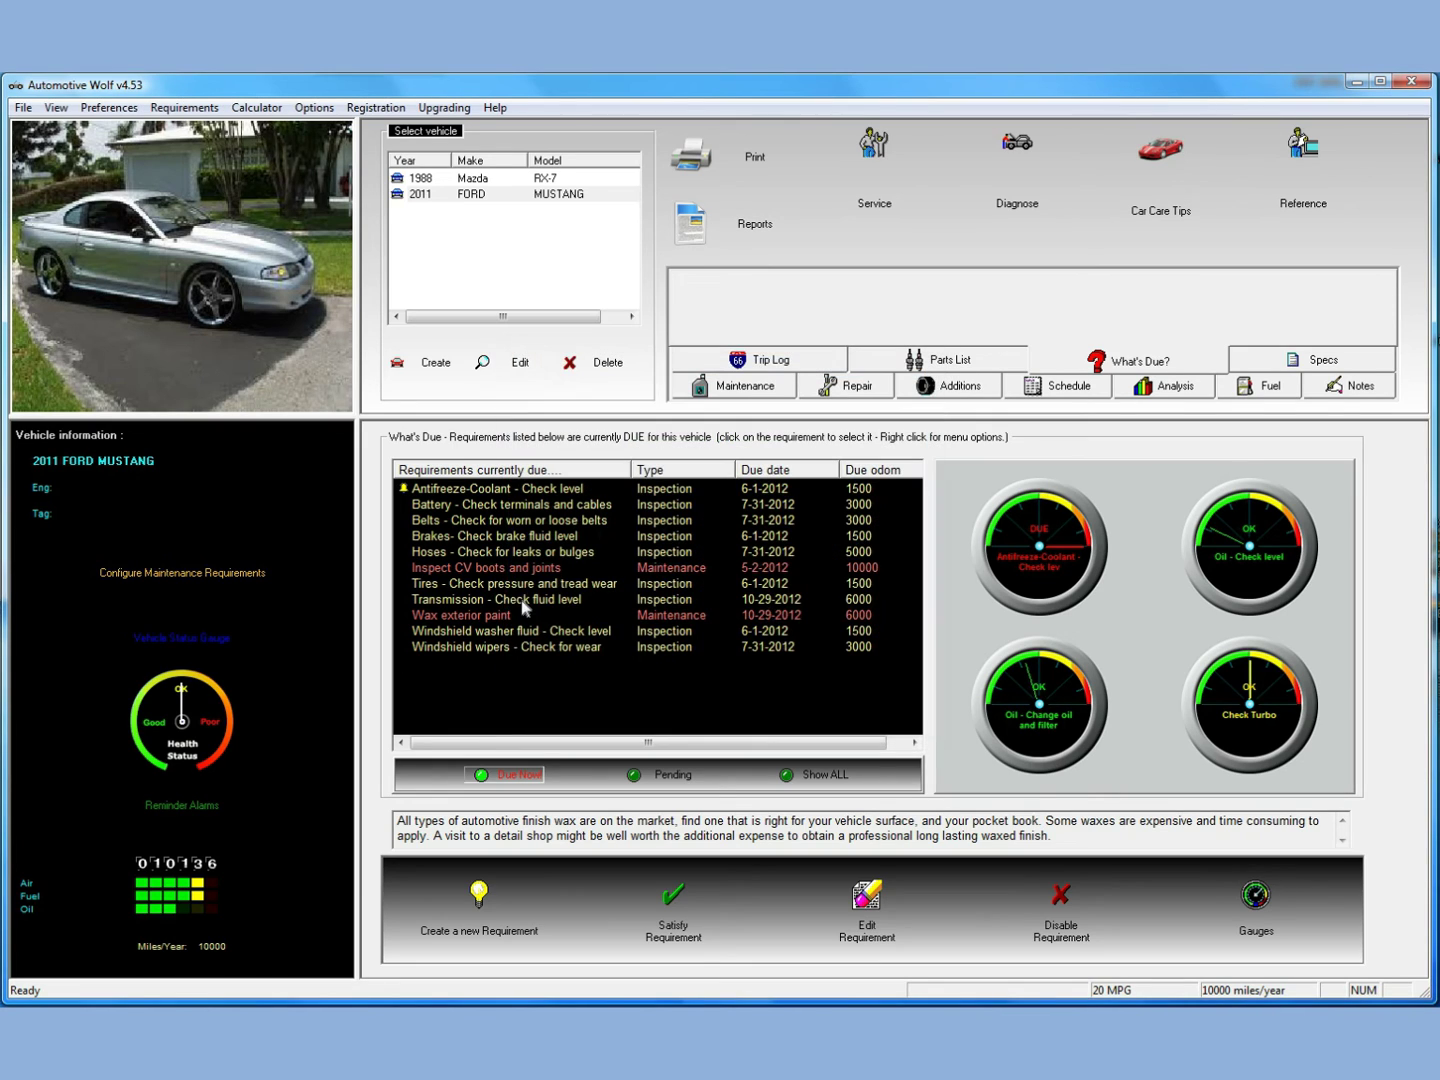
# View the maintenance record form for the brake fluid level check and close it without saving
pyautogui.doubleClick(491, 536)
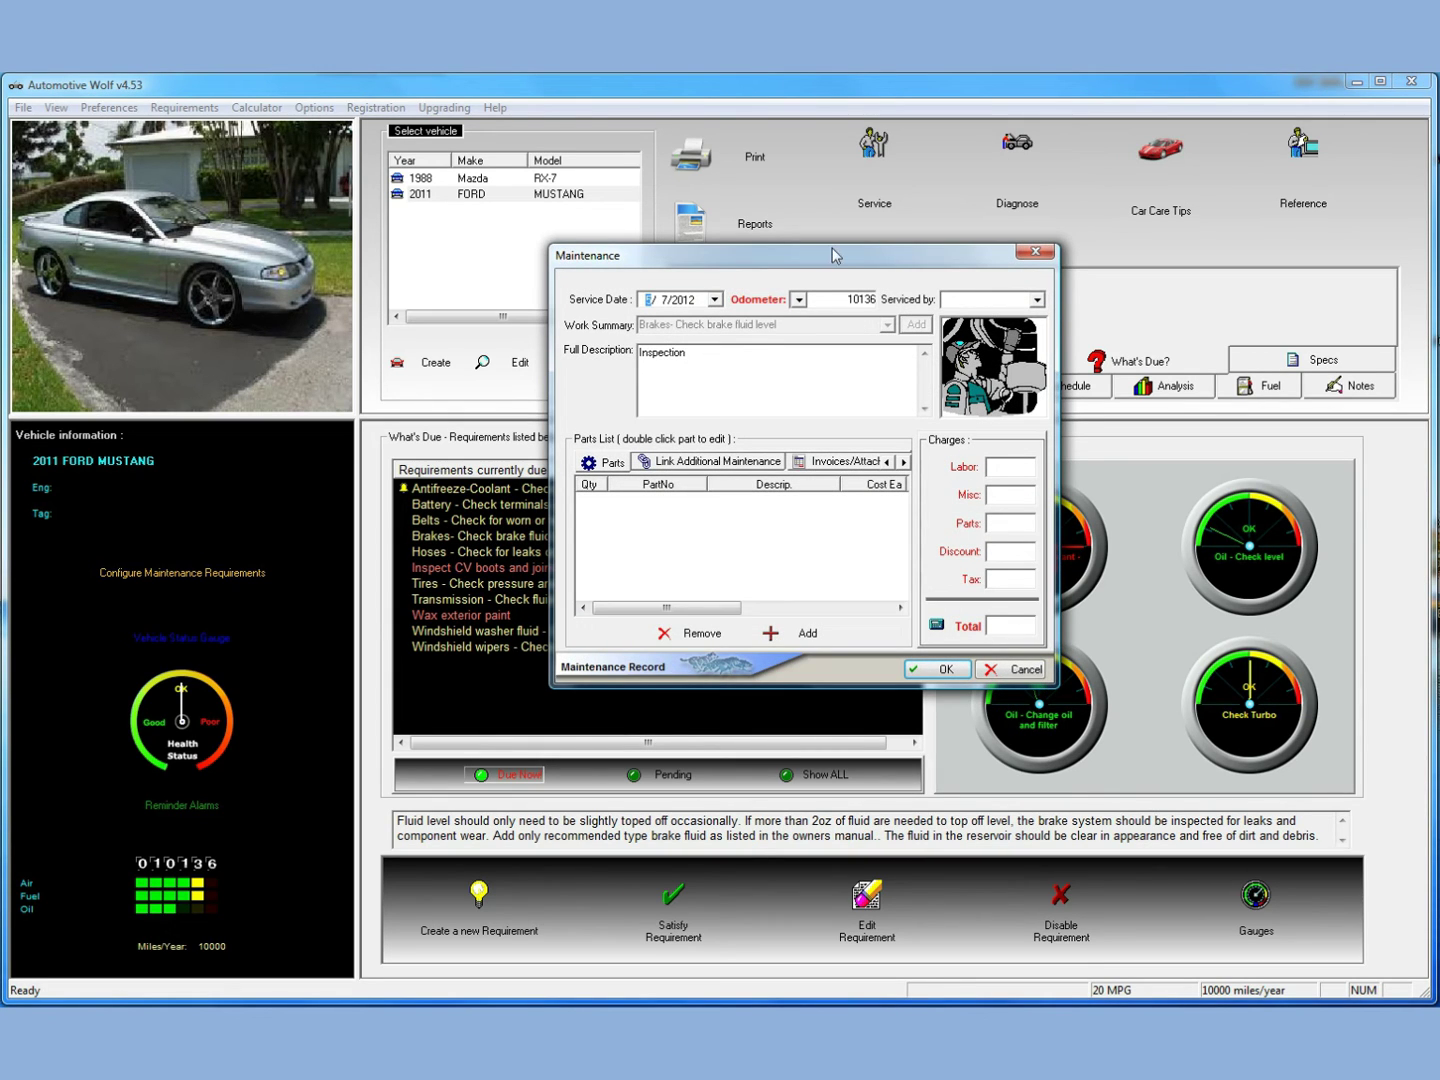
pyautogui.moveTo(835, 258); pyautogui.dragTo(844, 294)
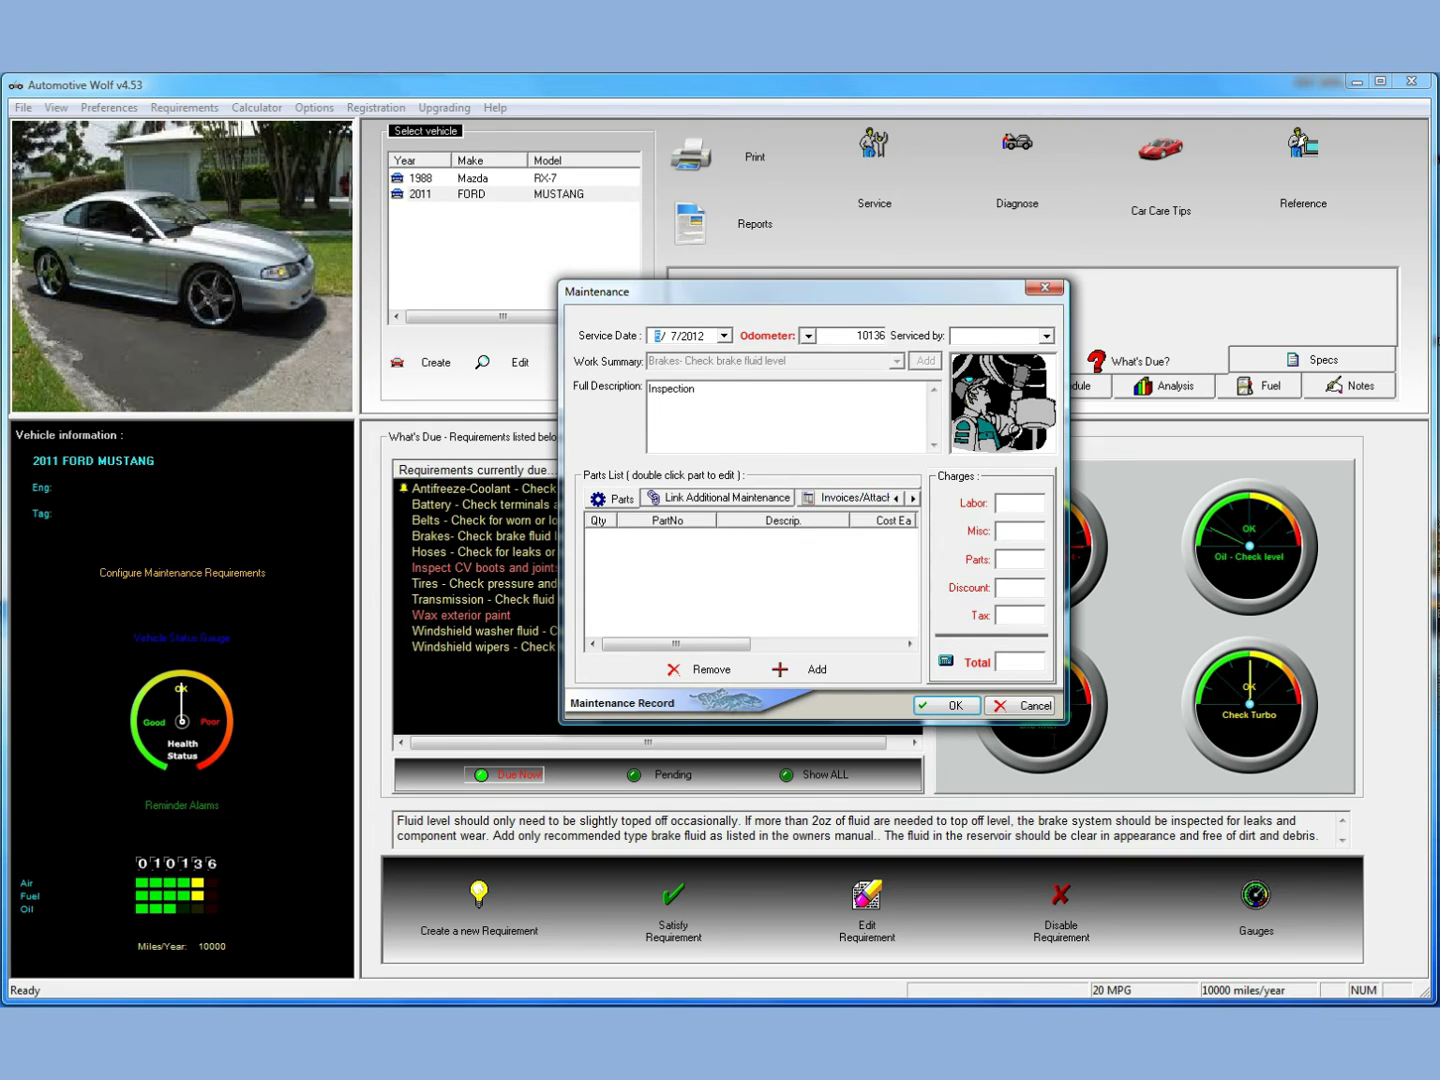
pyautogui.click(1026, 707)
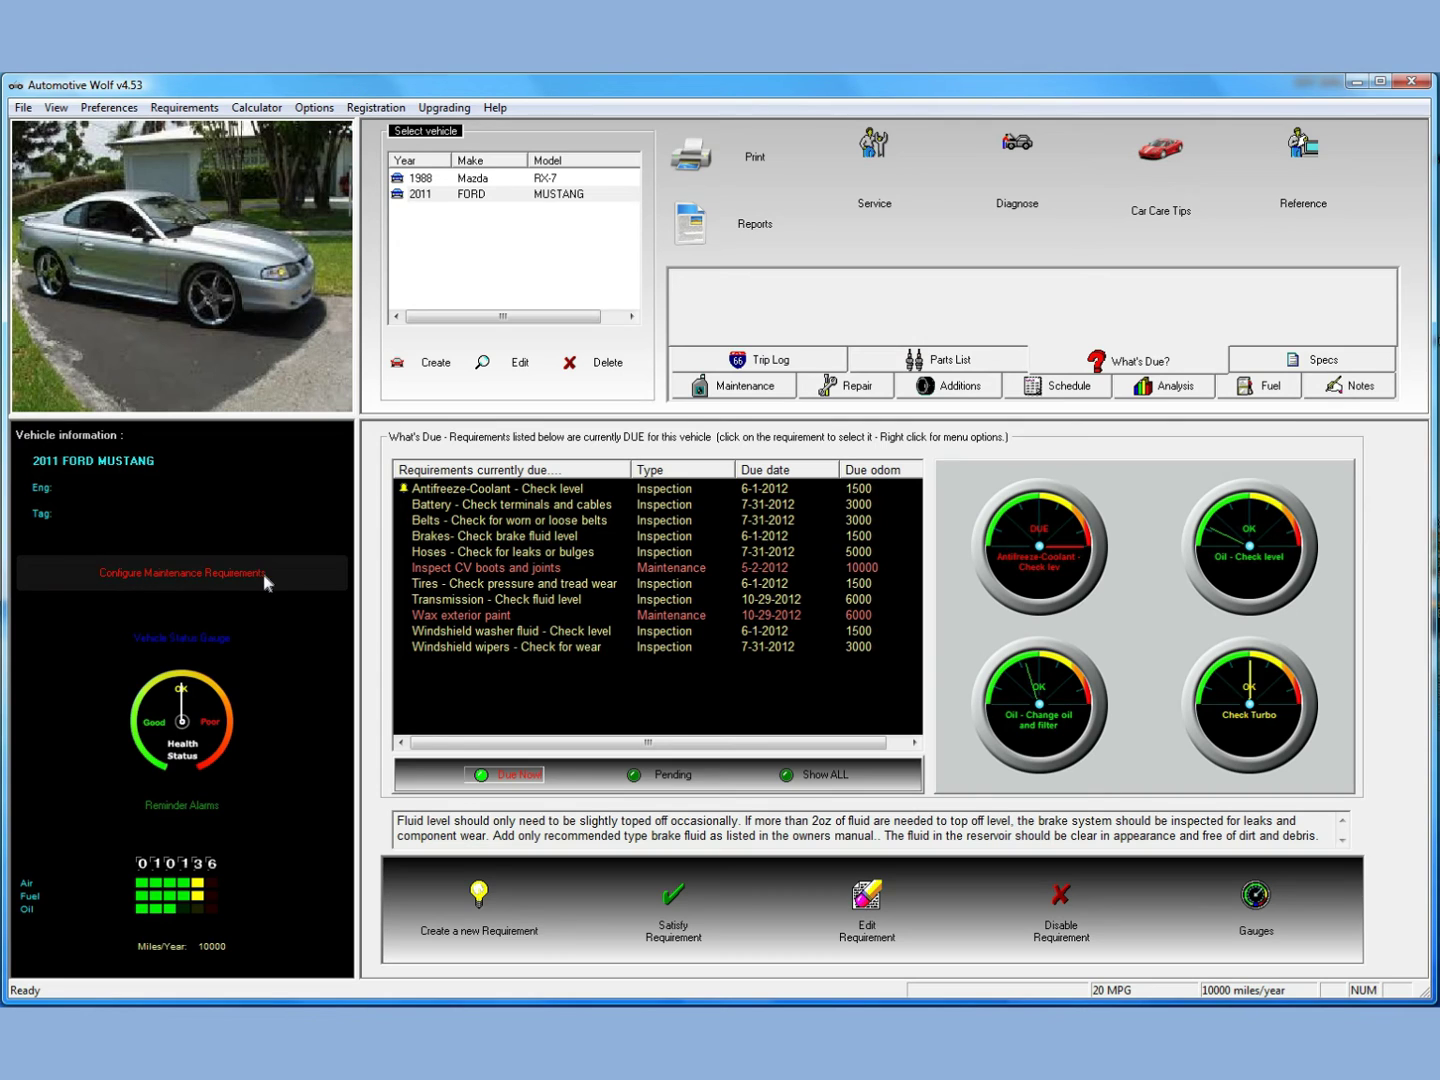
# View the notes for the belts, CV boots and wax exterior paint requirements in the due list
pyautogui.click(486, 521)
pyautogui.click(476, 569)
pyautogui.click(478, 615)
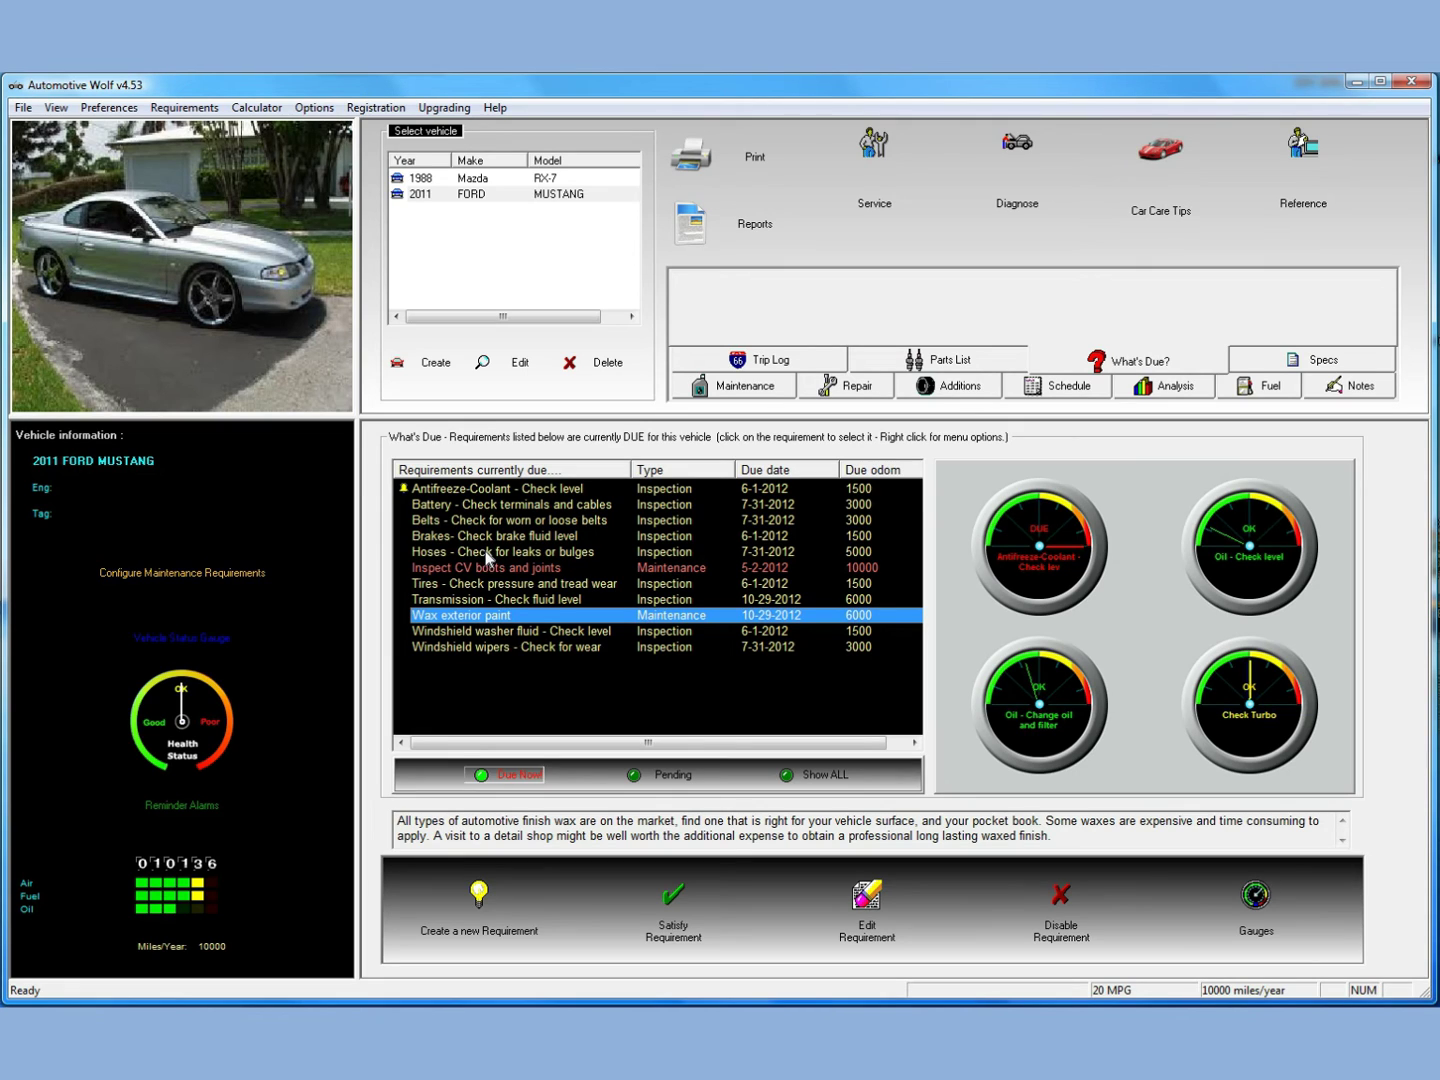
# Open the Mustang's maintenance requirement configuration and look through the available requirements, including "Check all lights and bulbs"
pyautogui.click(183, 571)
pyautogui.moveTo(763, 231); pyautogui.dragTo(812, 259)
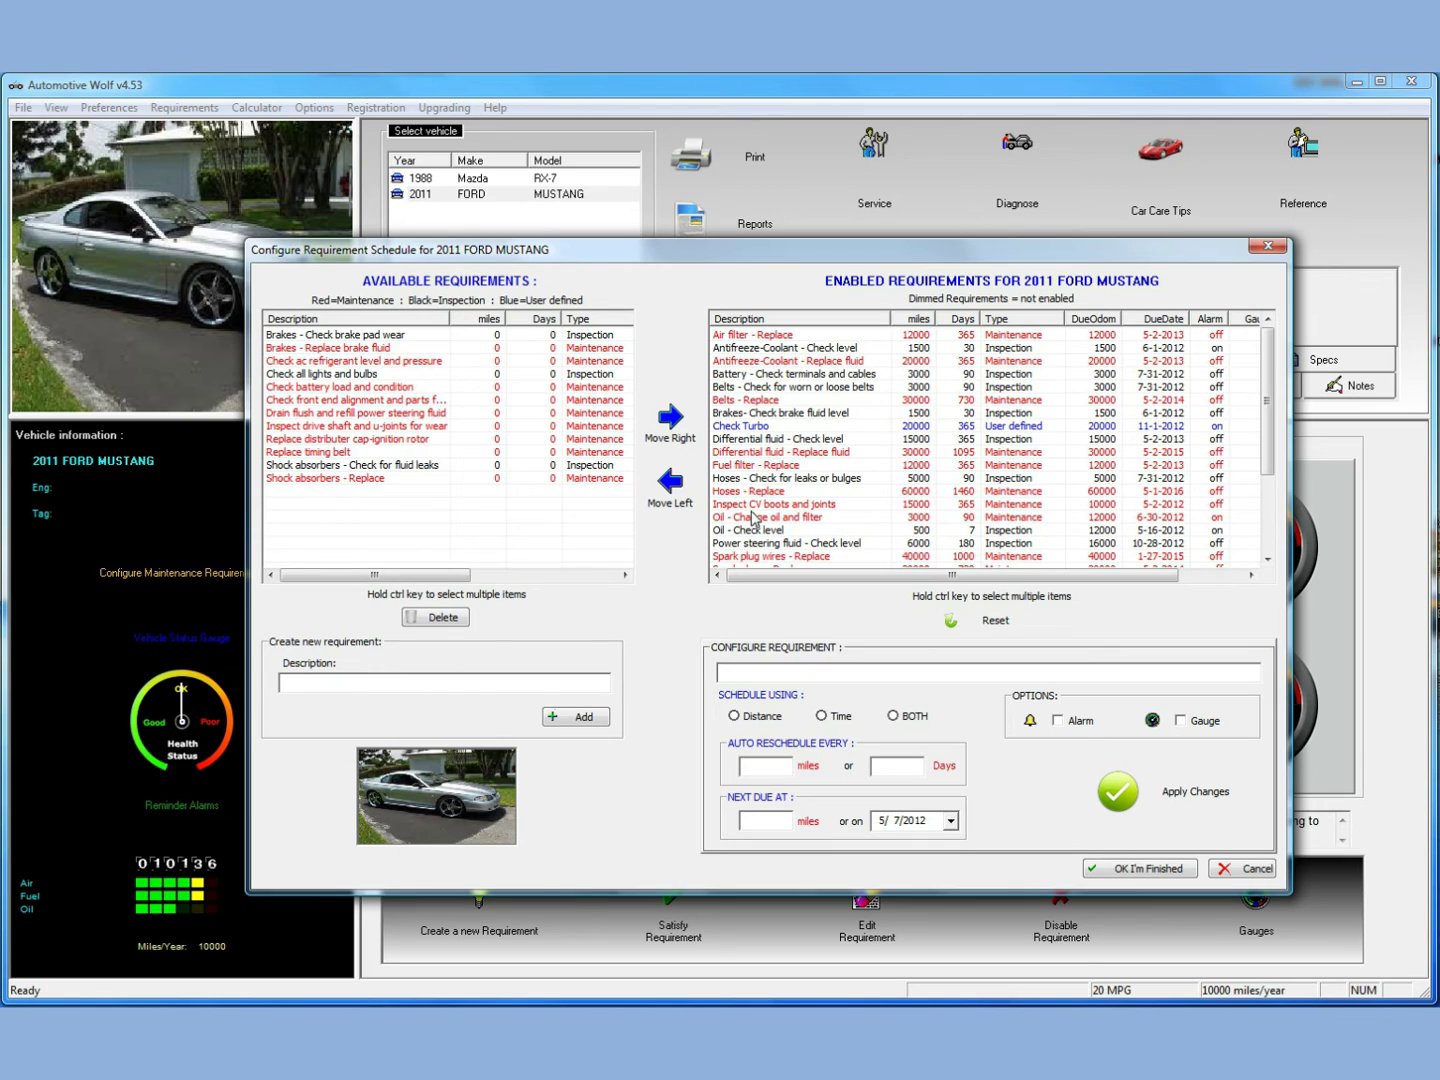
pyautogui.click(415, 680)
pyautogui.moveTo(690, 260); pyautogui.dragTo(704, 268)
pyautogui.click(396, 371)
pyautogui.click(360, 422)
pyautogui.click(349, 462)
pyautogui.click(337, 384)
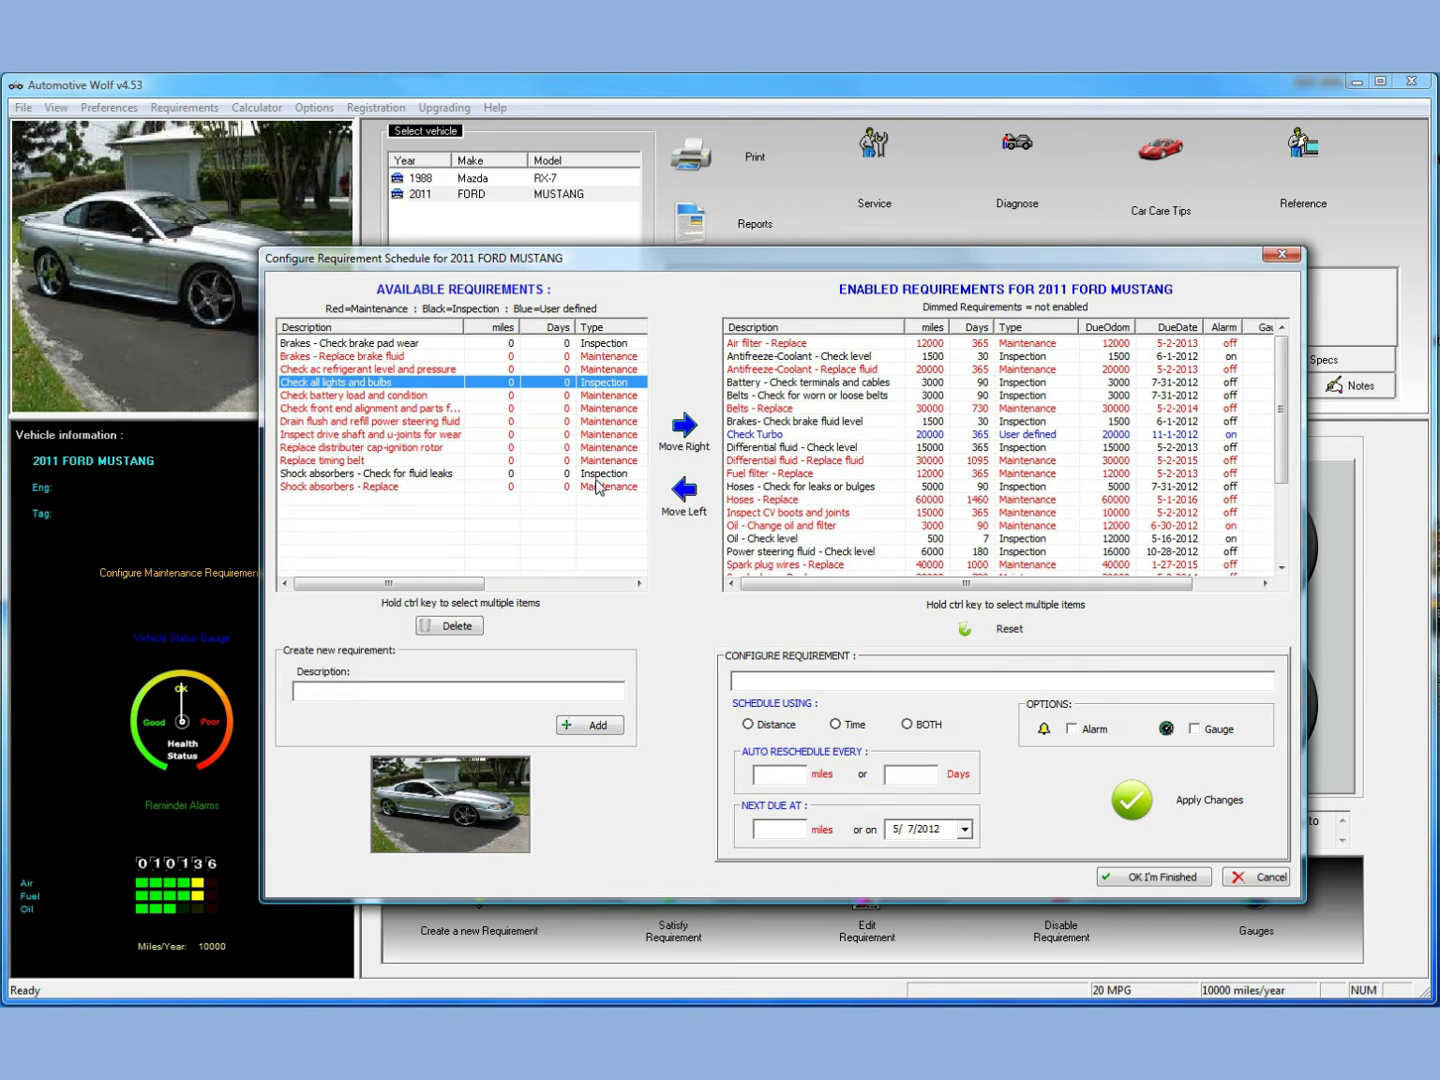
# Remove "Hoses - Check for leaks or bulges" from the Mustang's enabled requirements
pyautogui.click(816, 449)
pyautogui.click(800, 499)
pyautogui.click(794, 540)
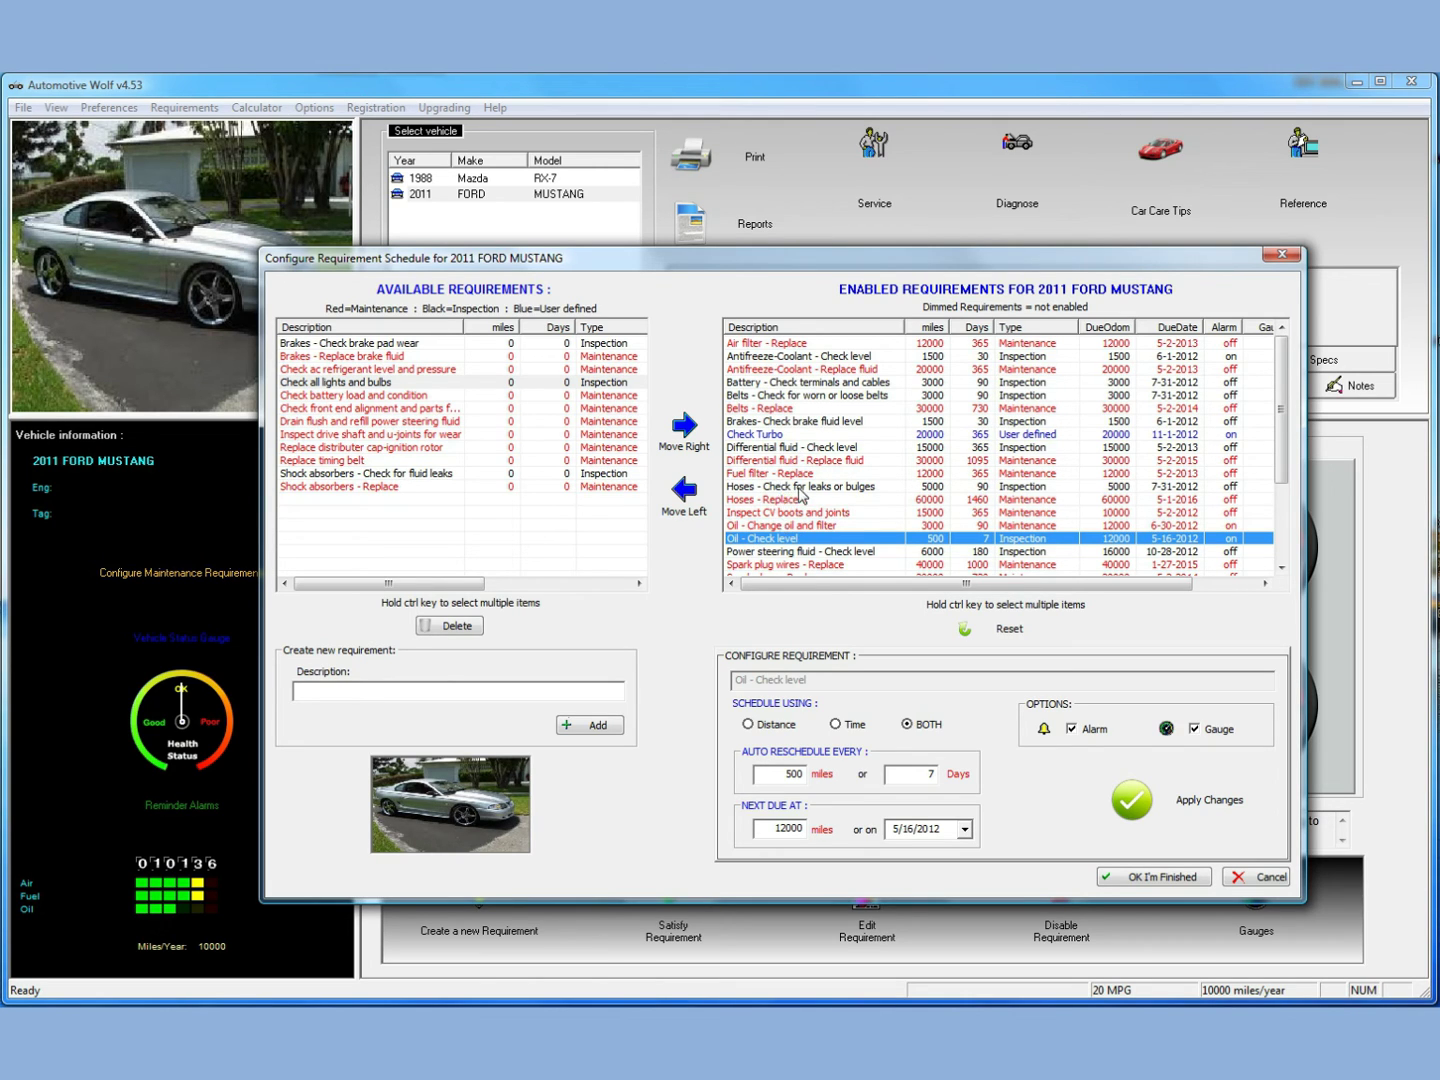
pyautogui.click(802, 487)
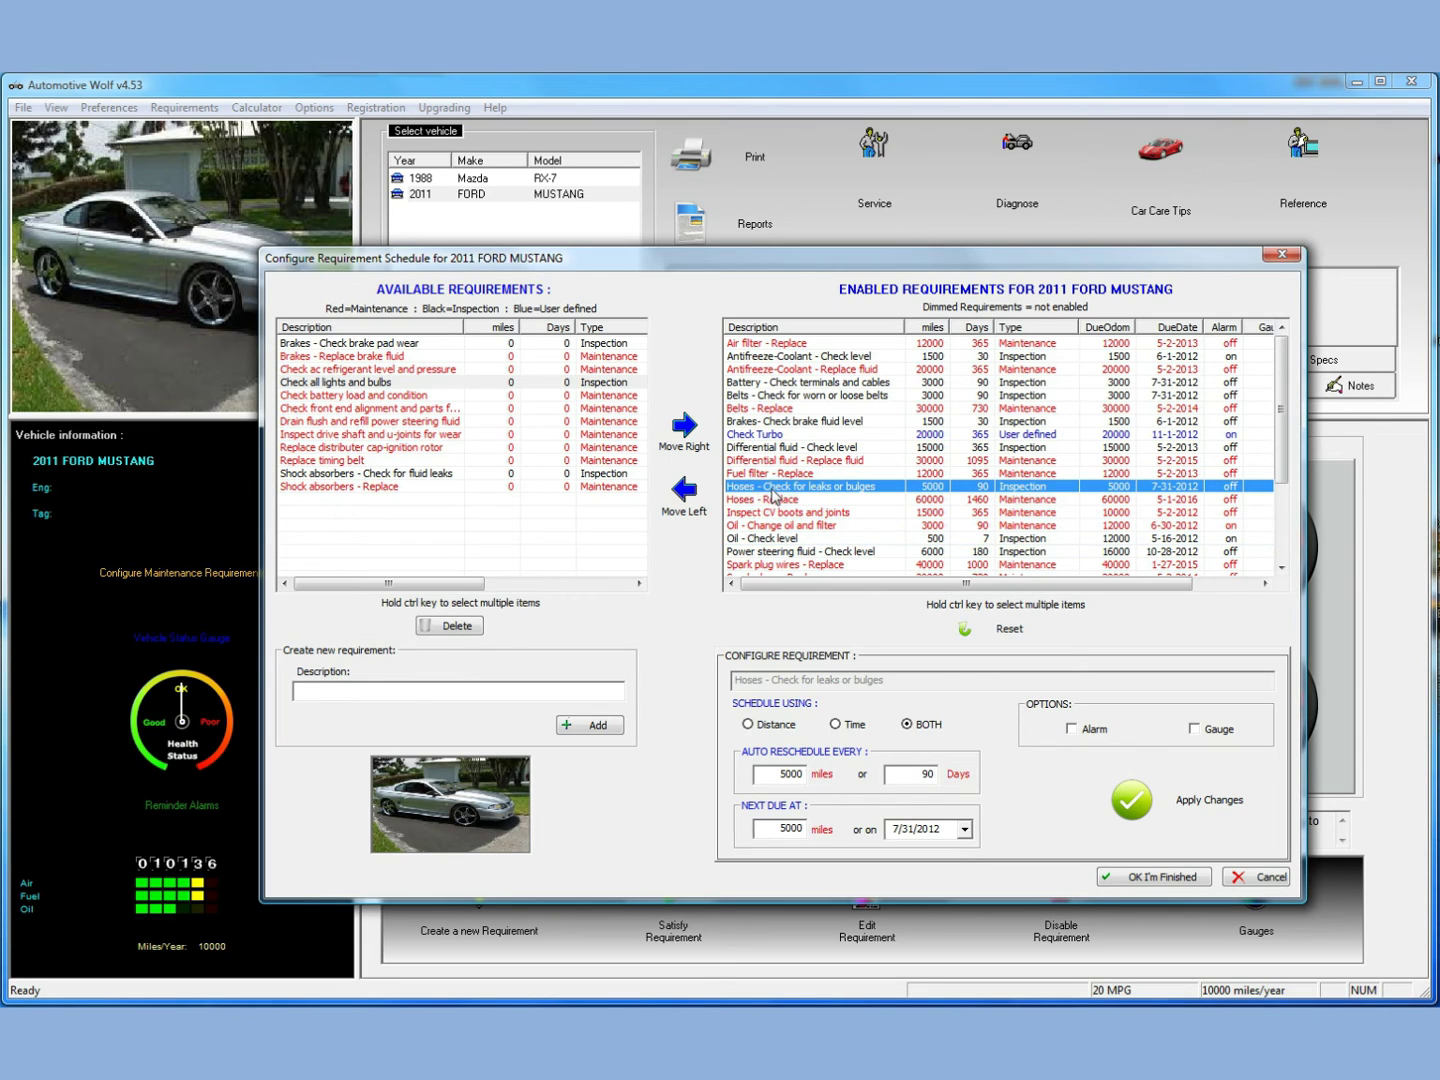
pyautogui.click(692, 500)
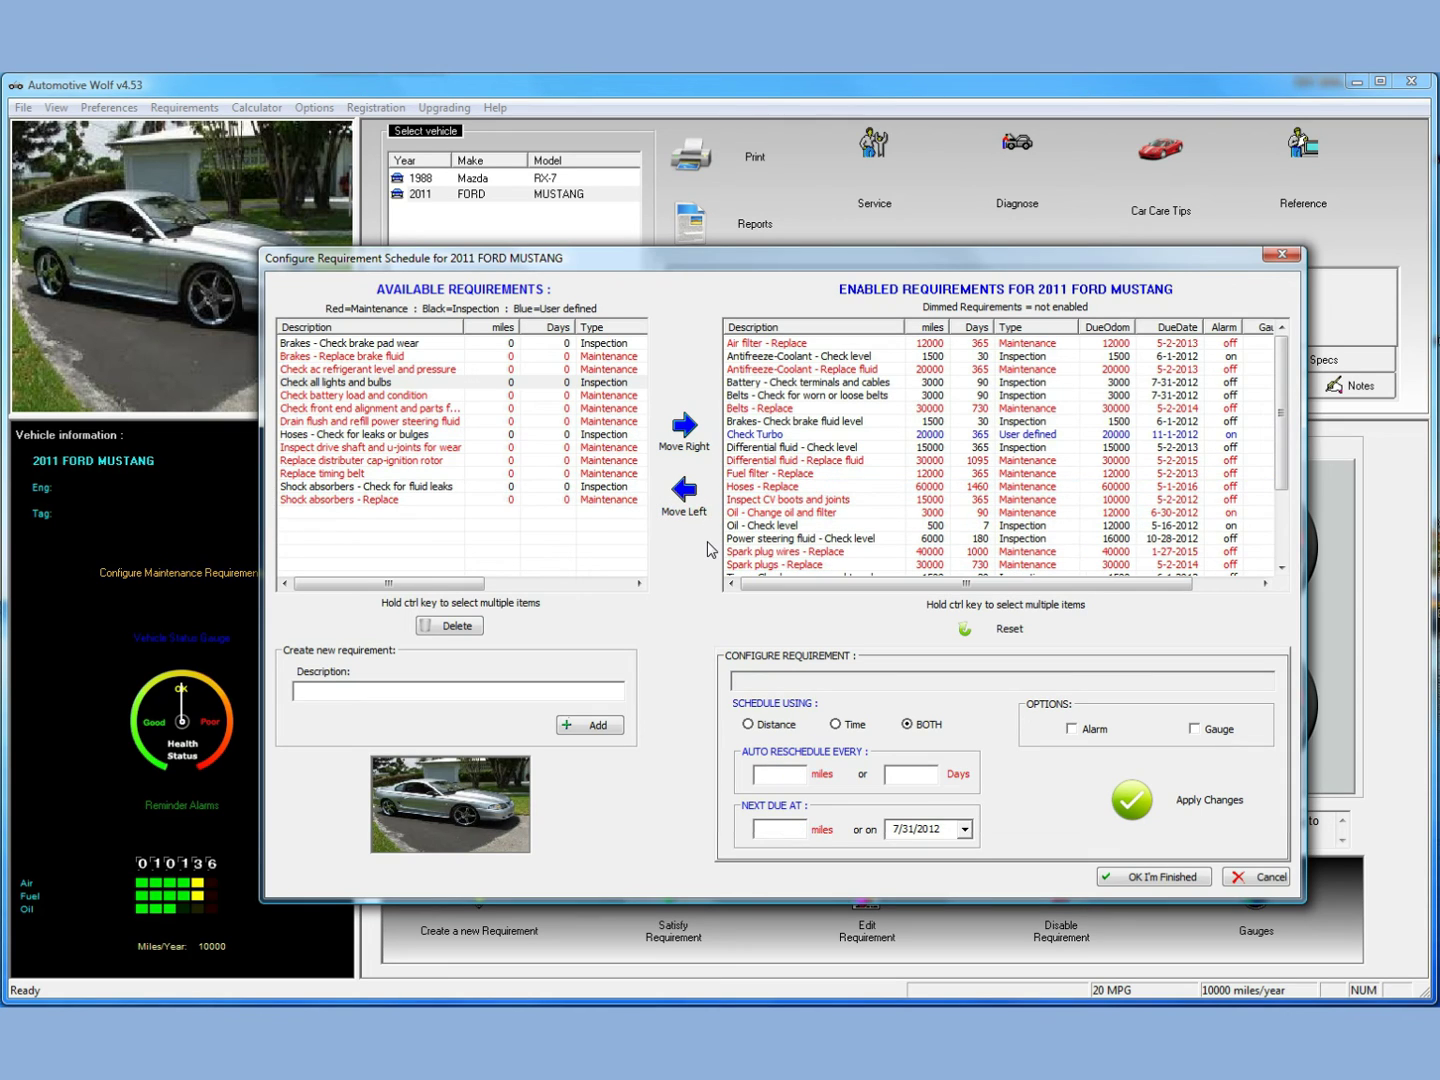
# Enable the available requirement "Check battery load and condition" for the Mustang
pyautogui.click(379, 460)
pyautogui.click(379, 421)
pyautogui.click(381, 396)
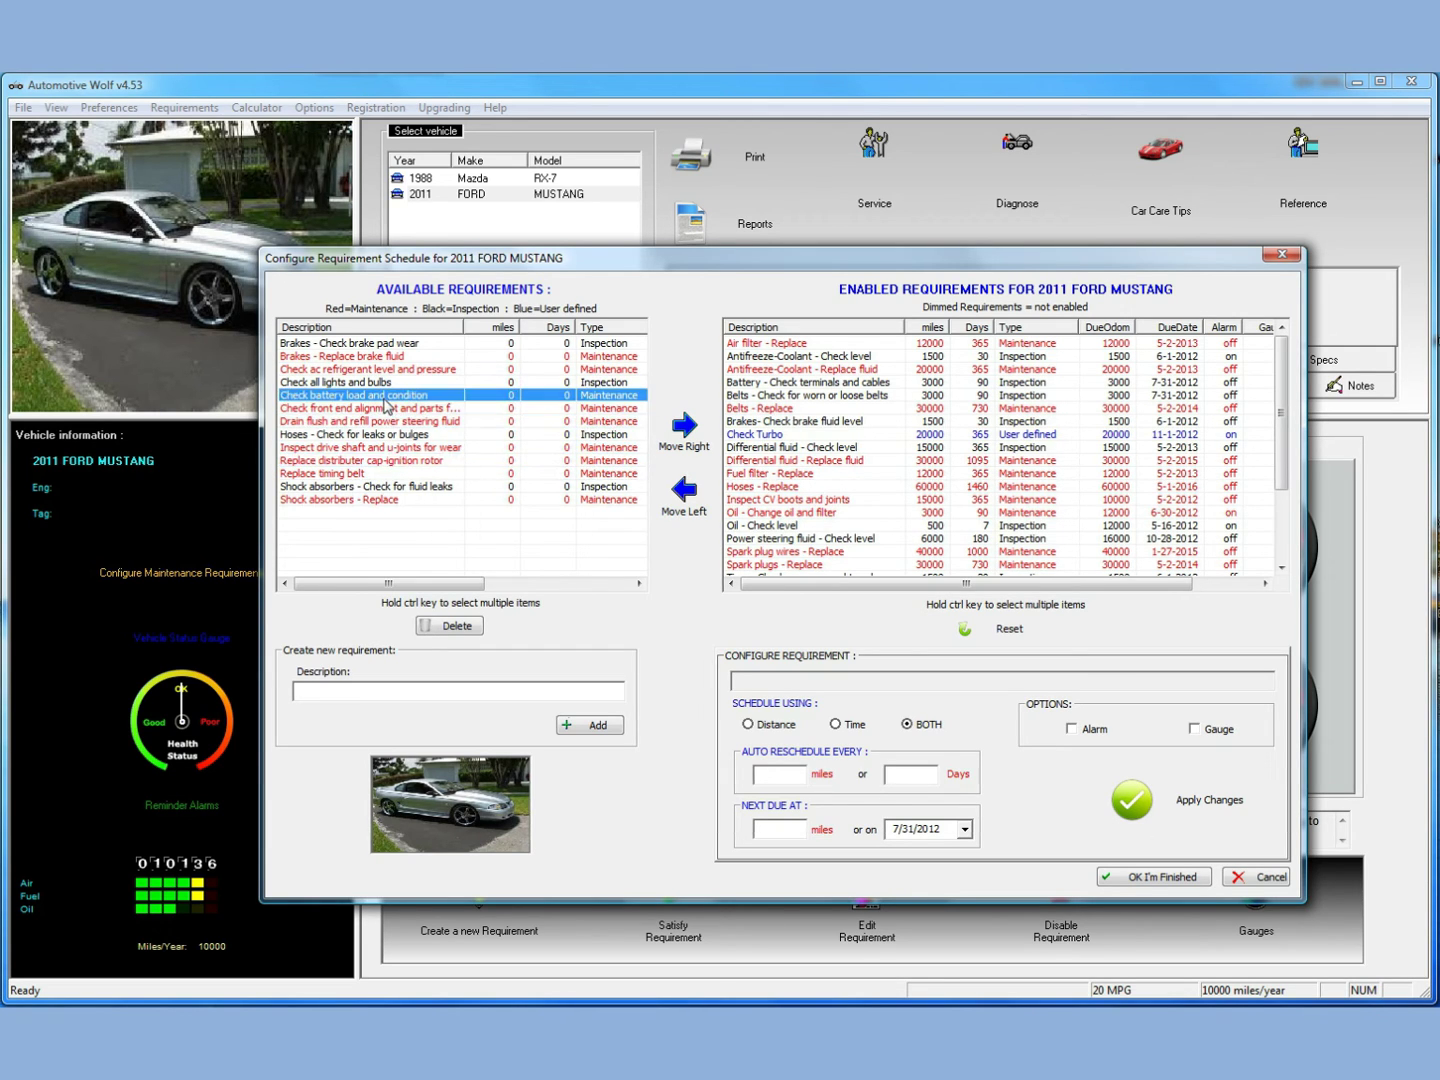
pyautogui.click(684, 428)
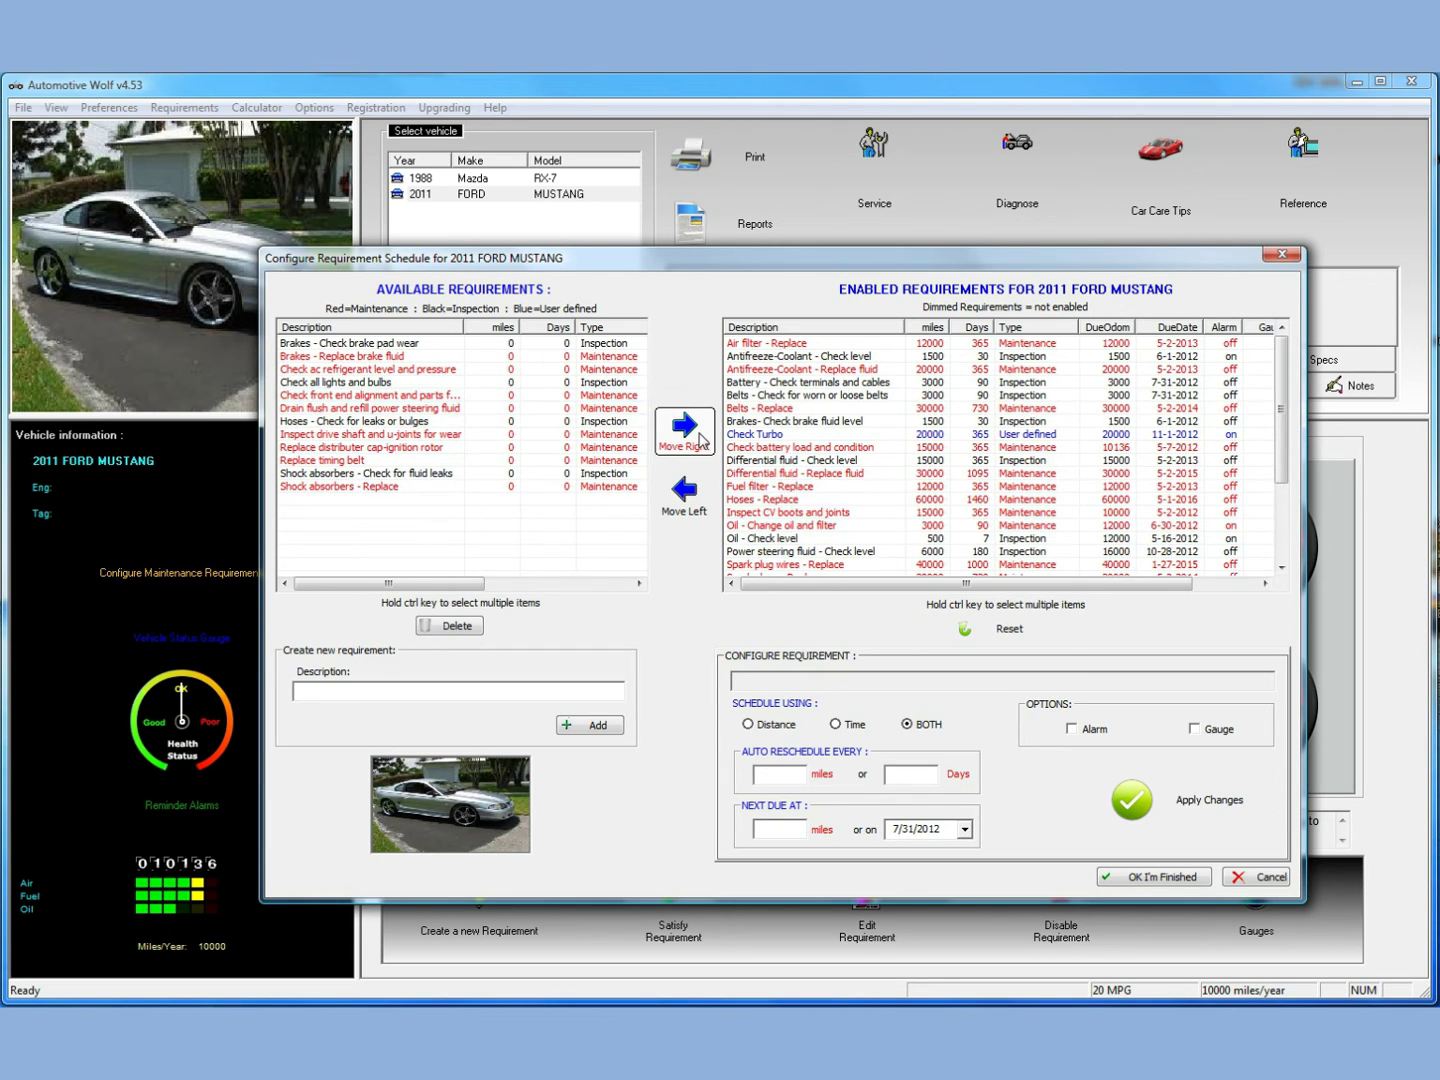
# Set the next due mileage of "Check battery load and condition" to 20000 miles
pyautogui.click(832, 449)
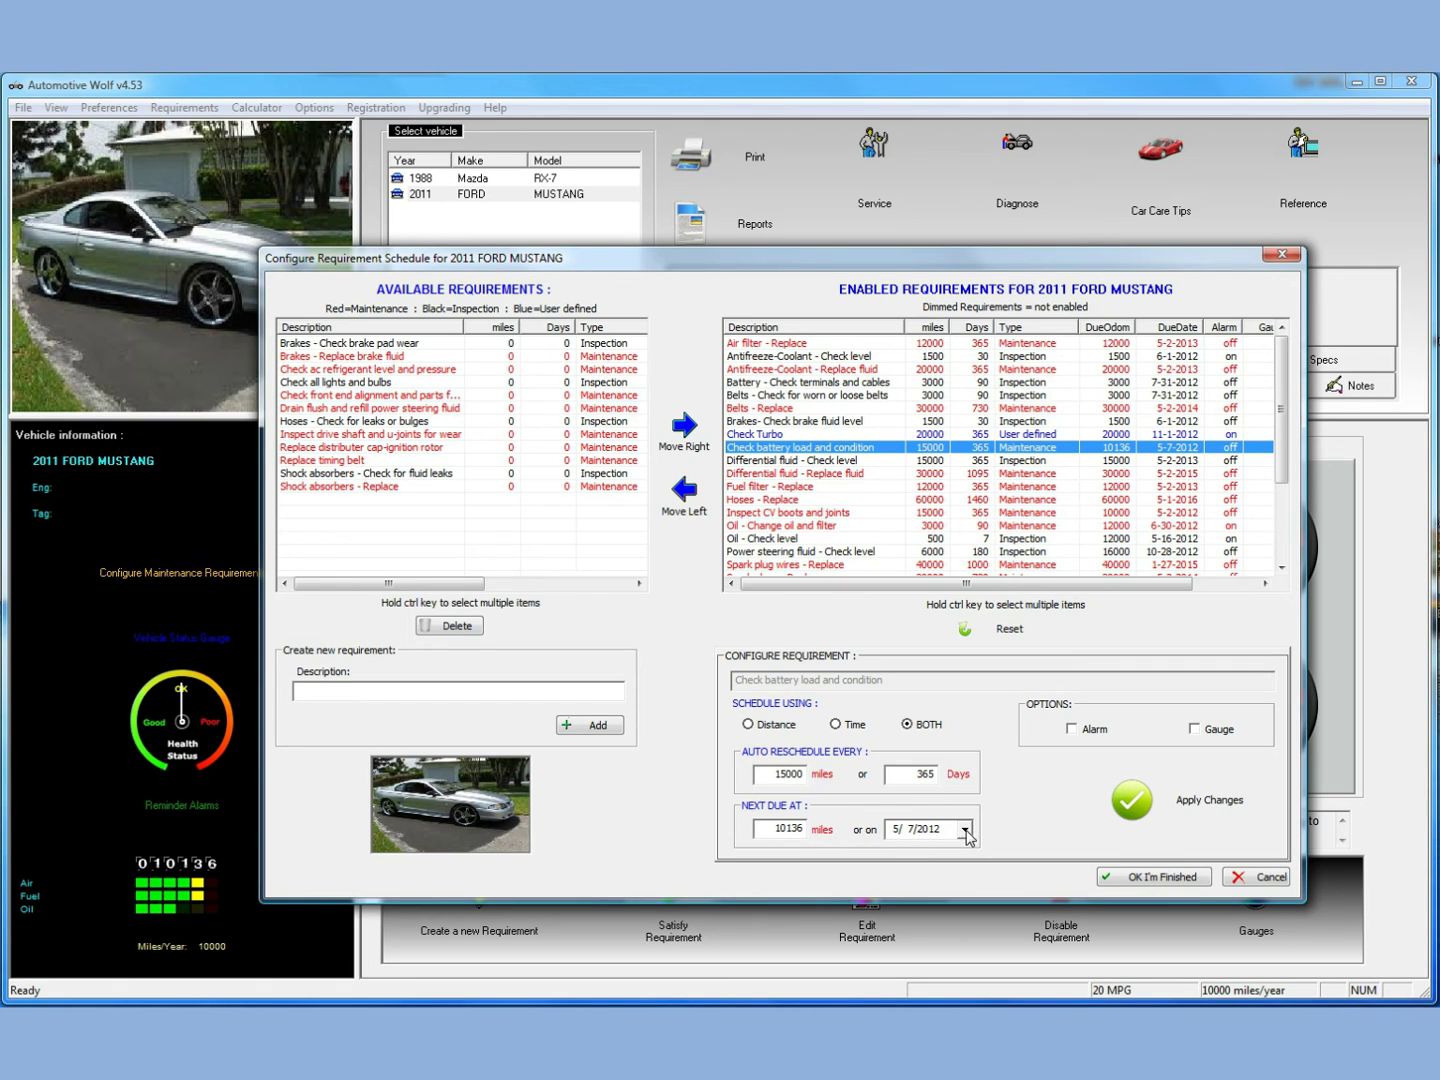
pyautogui.click(1189, 807)
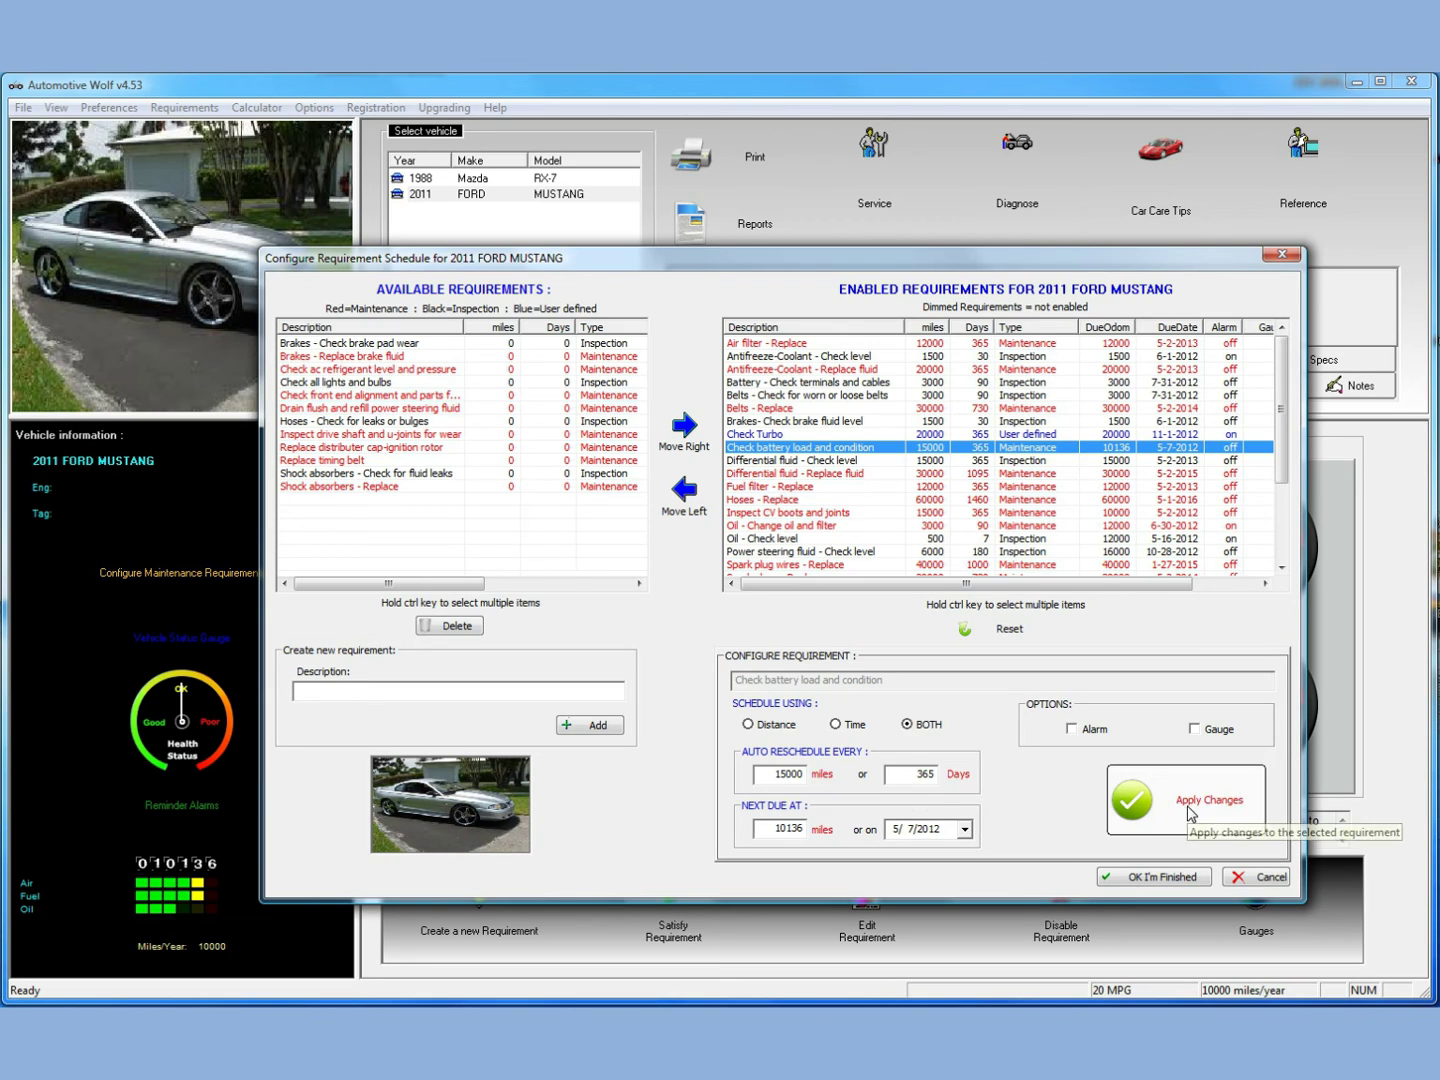
pyautogui.click(820, 831)
pyautogui.click(759, 645)
pyautogui.click(757, 680)
pyautogui.doubleClick(758, 681)
pyautogui.click(758, 681)
pyautogui.click(862, 638)
# Set the battery check's next due date to 11/1/2012 and apply the changes
pyautogui.click(966, 829)
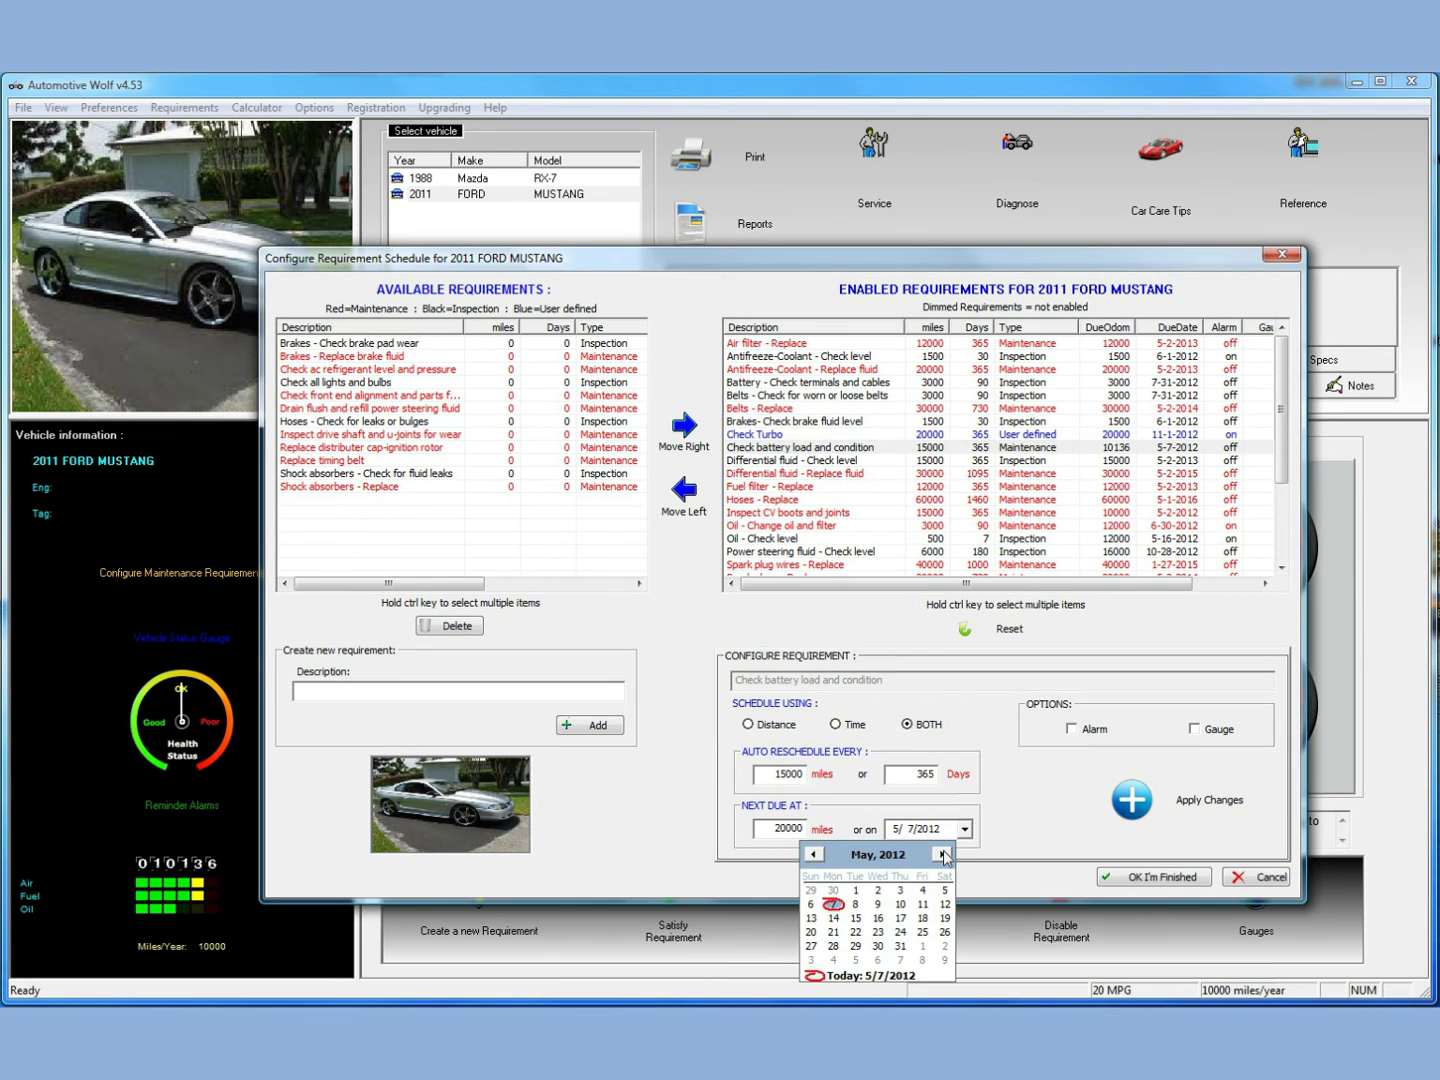
pyautogui.click(943, 854)
pyautogui.click(944, 854)
pyautogui.click(944, 854)
pyautogui.click(944, 854)
pyautogui.click(943, 854)
pyautogui.click(944, 854)
pyautogui.click(901, 889)
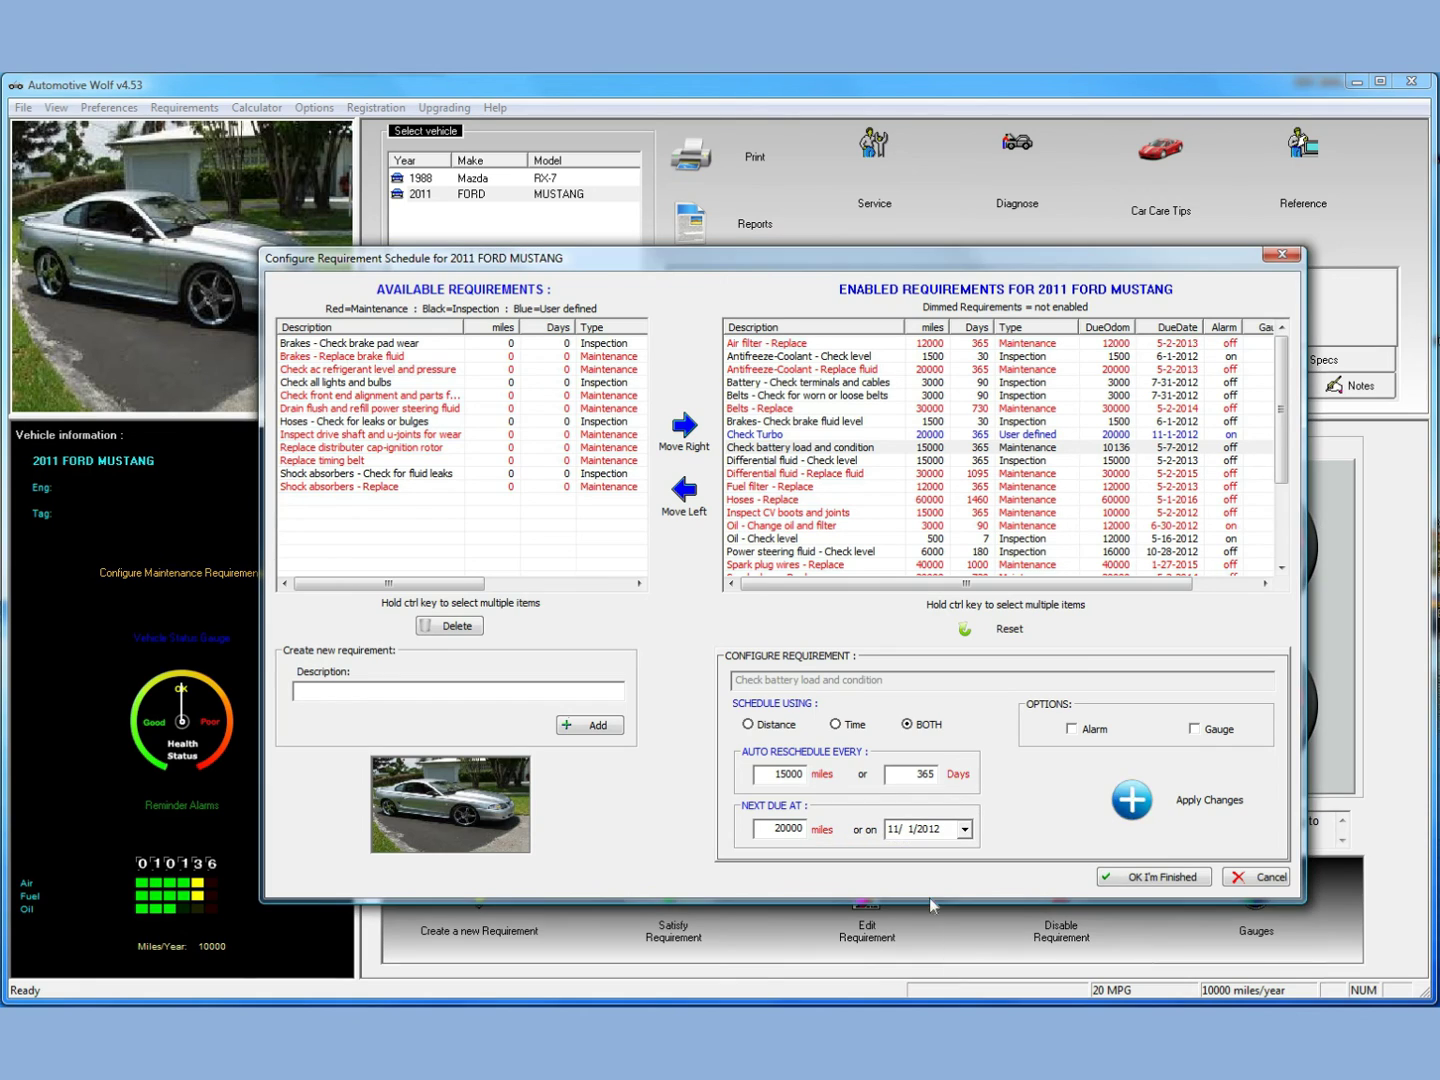
pyautogui.click(1170, 806)
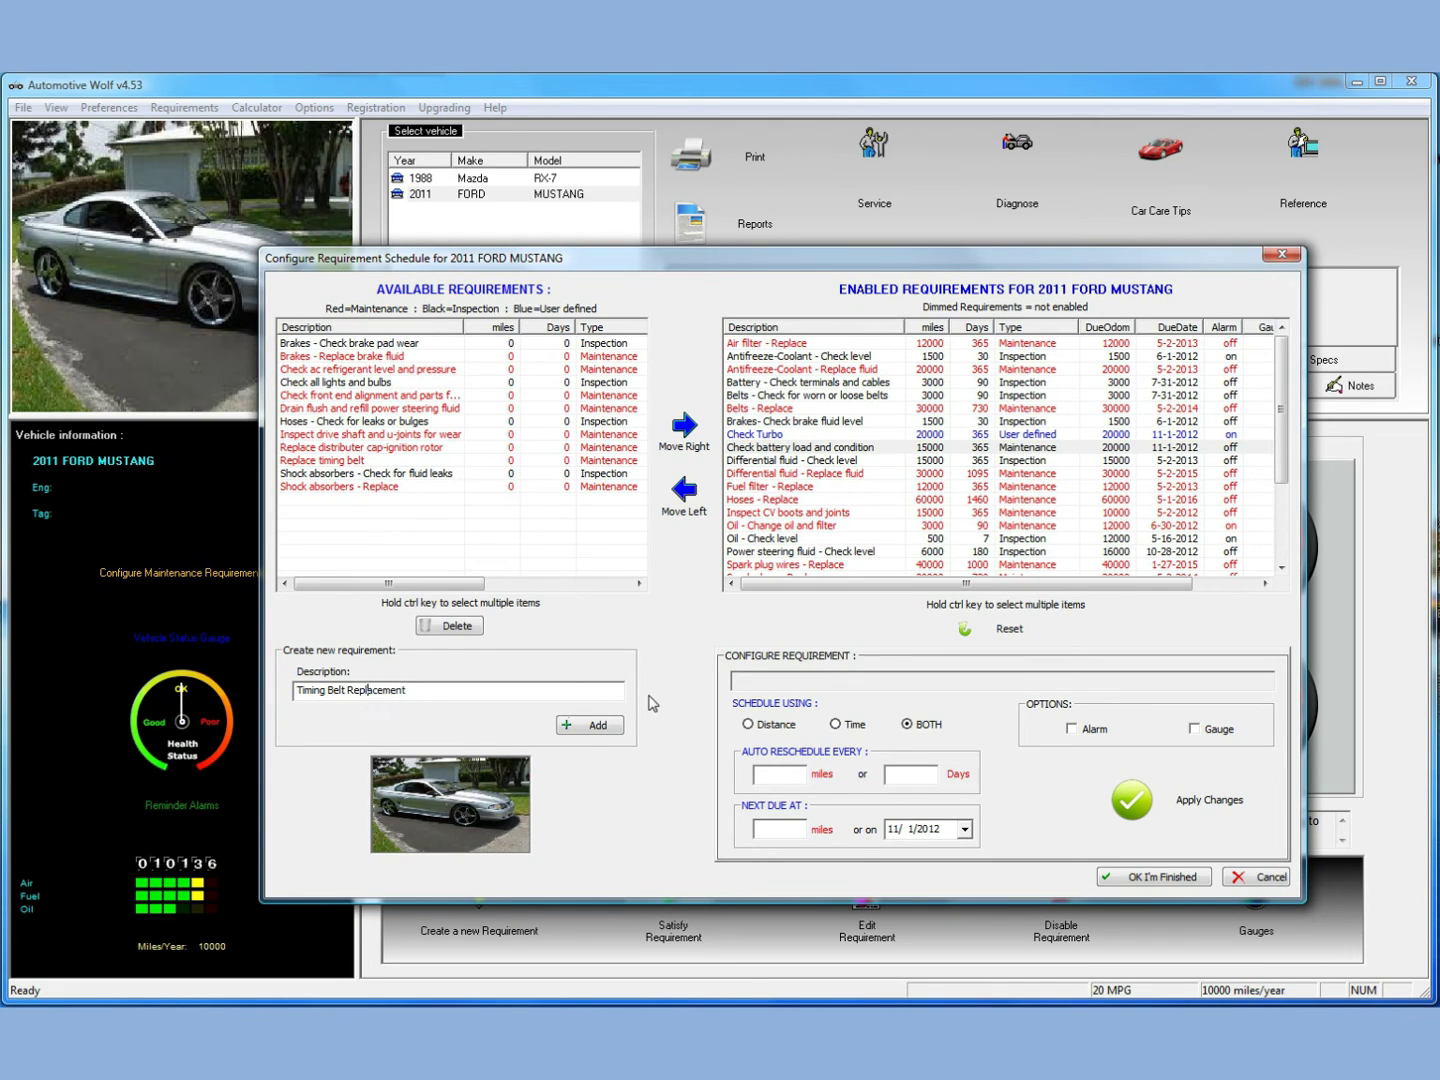
# Create a new user-defined requirement named "Timing Belt Replacement" and enable it for the Mustang
pyautogui.click(594, 733)
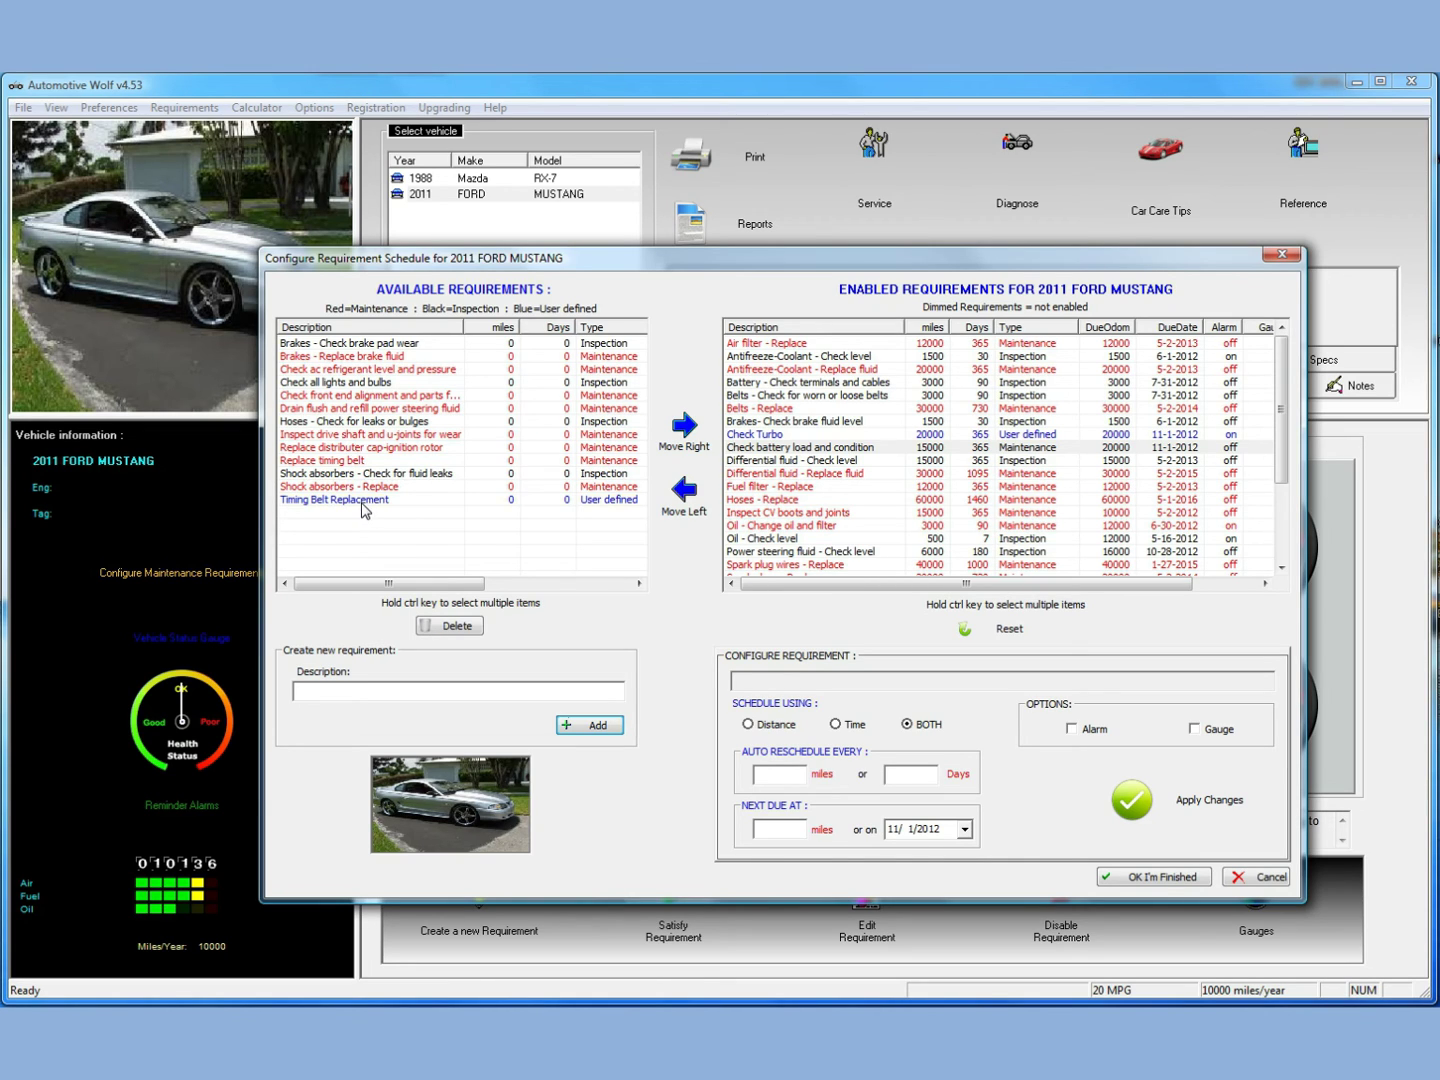
pyautogui.click(370, 499)
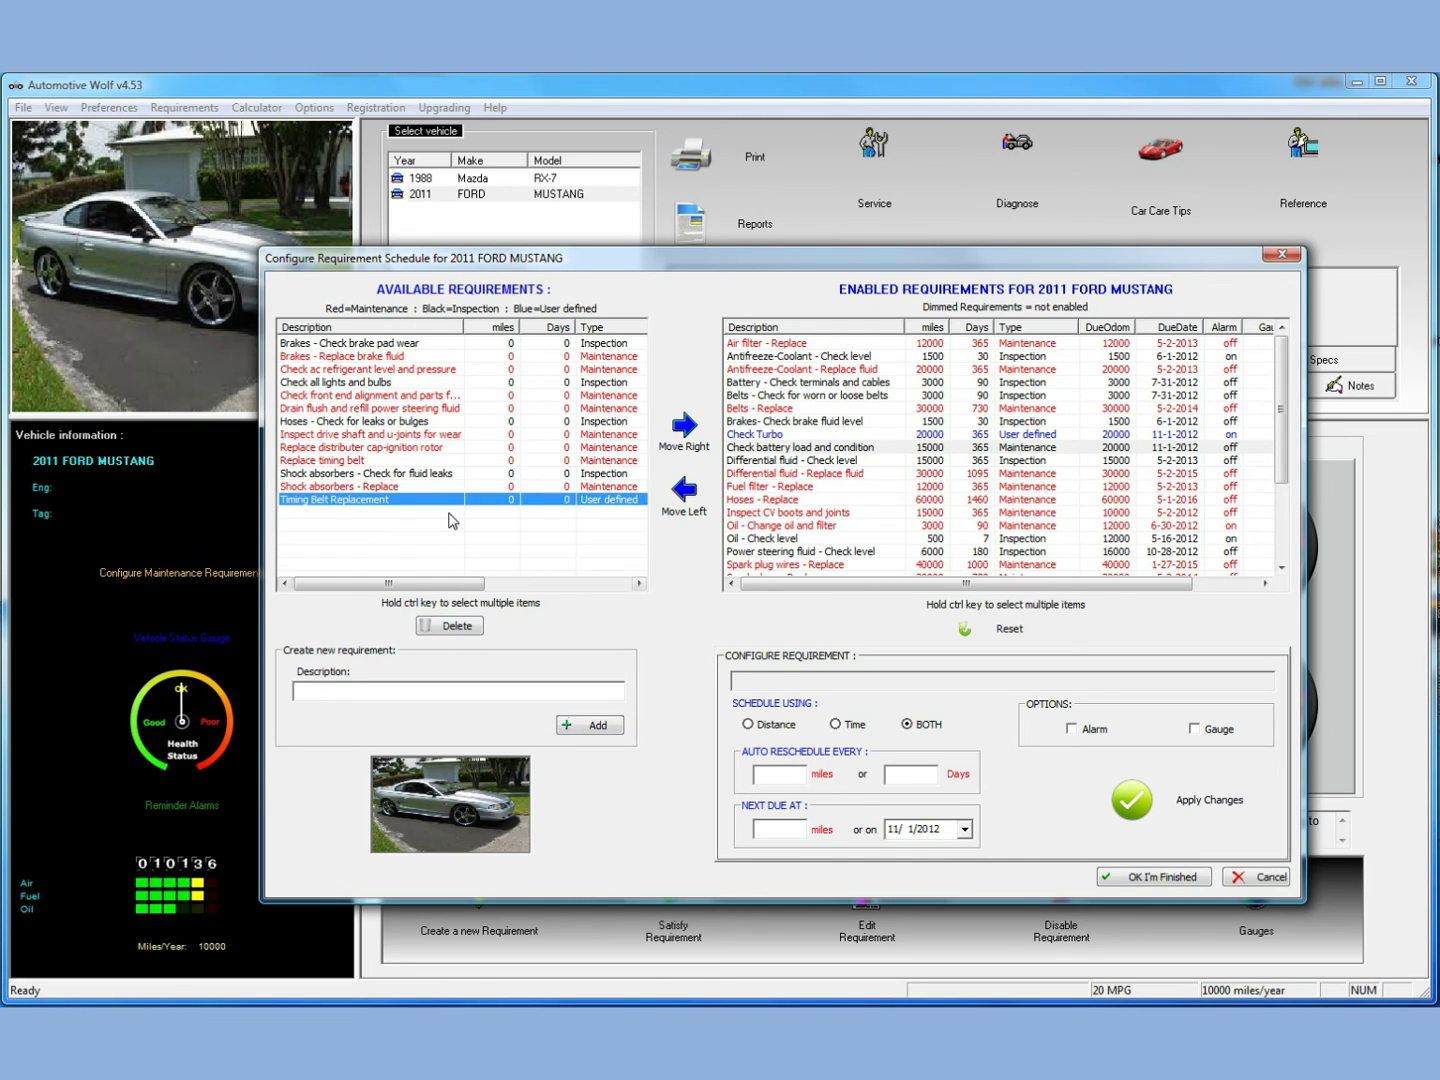
pyautogui.click(692, 432)
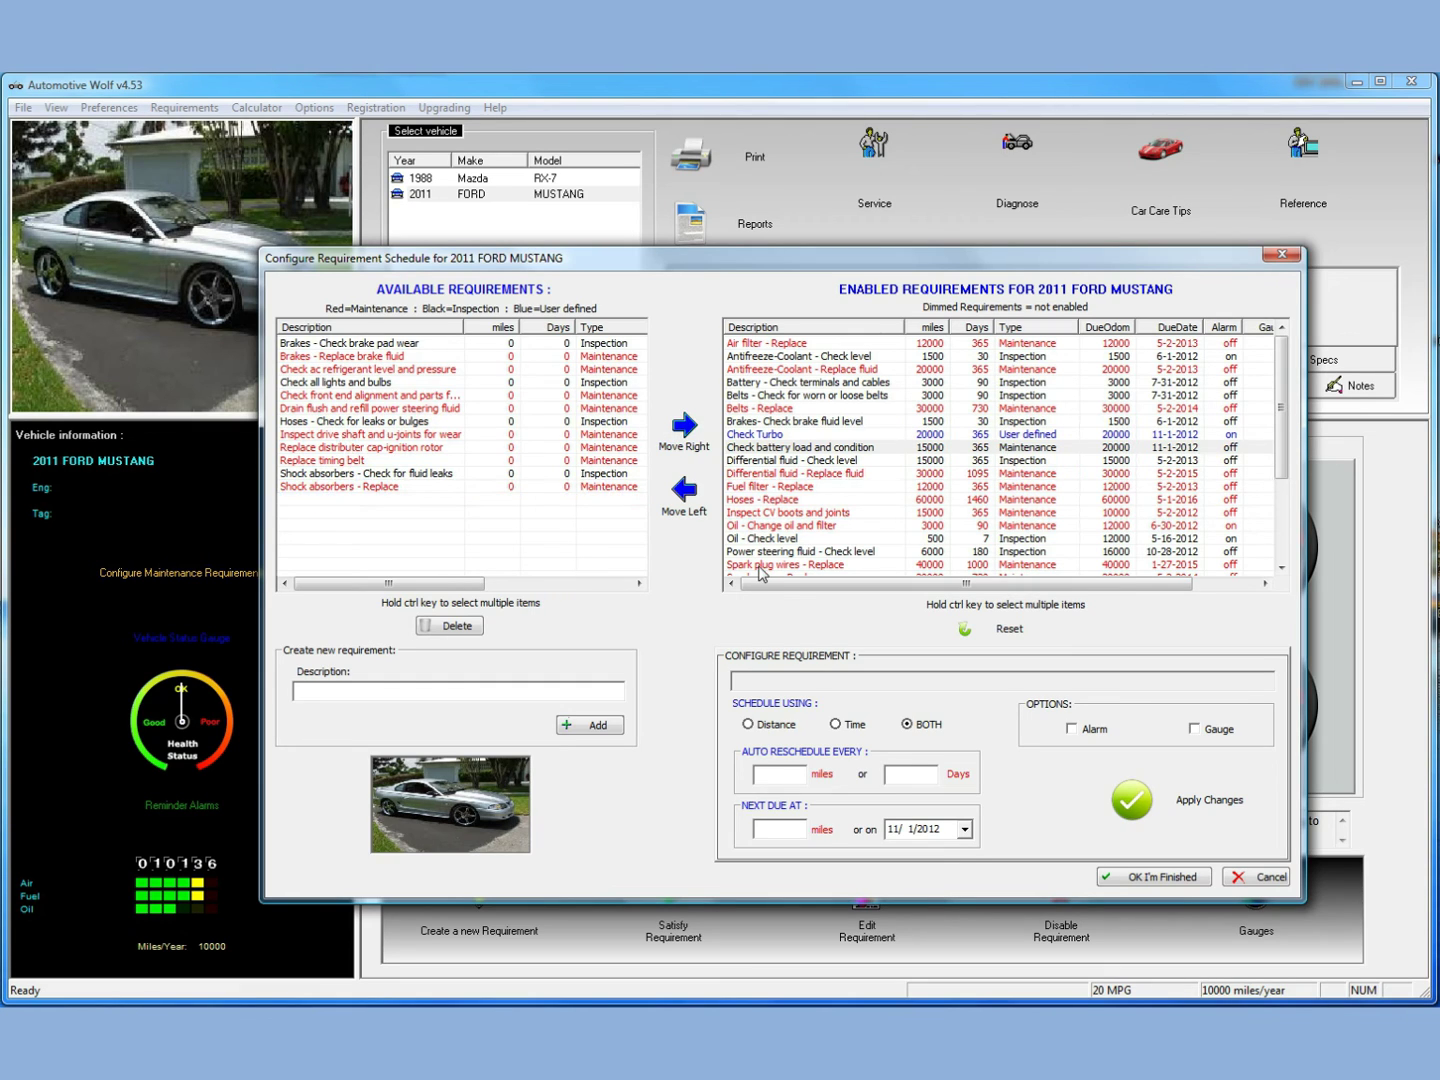
# Set "Timing Belt Replacement" among the enabled requirements to auto reschedule every 75000 miles
pyautogui.moveTo(1287, 456); pyautogui.dragTo(1287, 547)
pyautogui.click(814, 461)
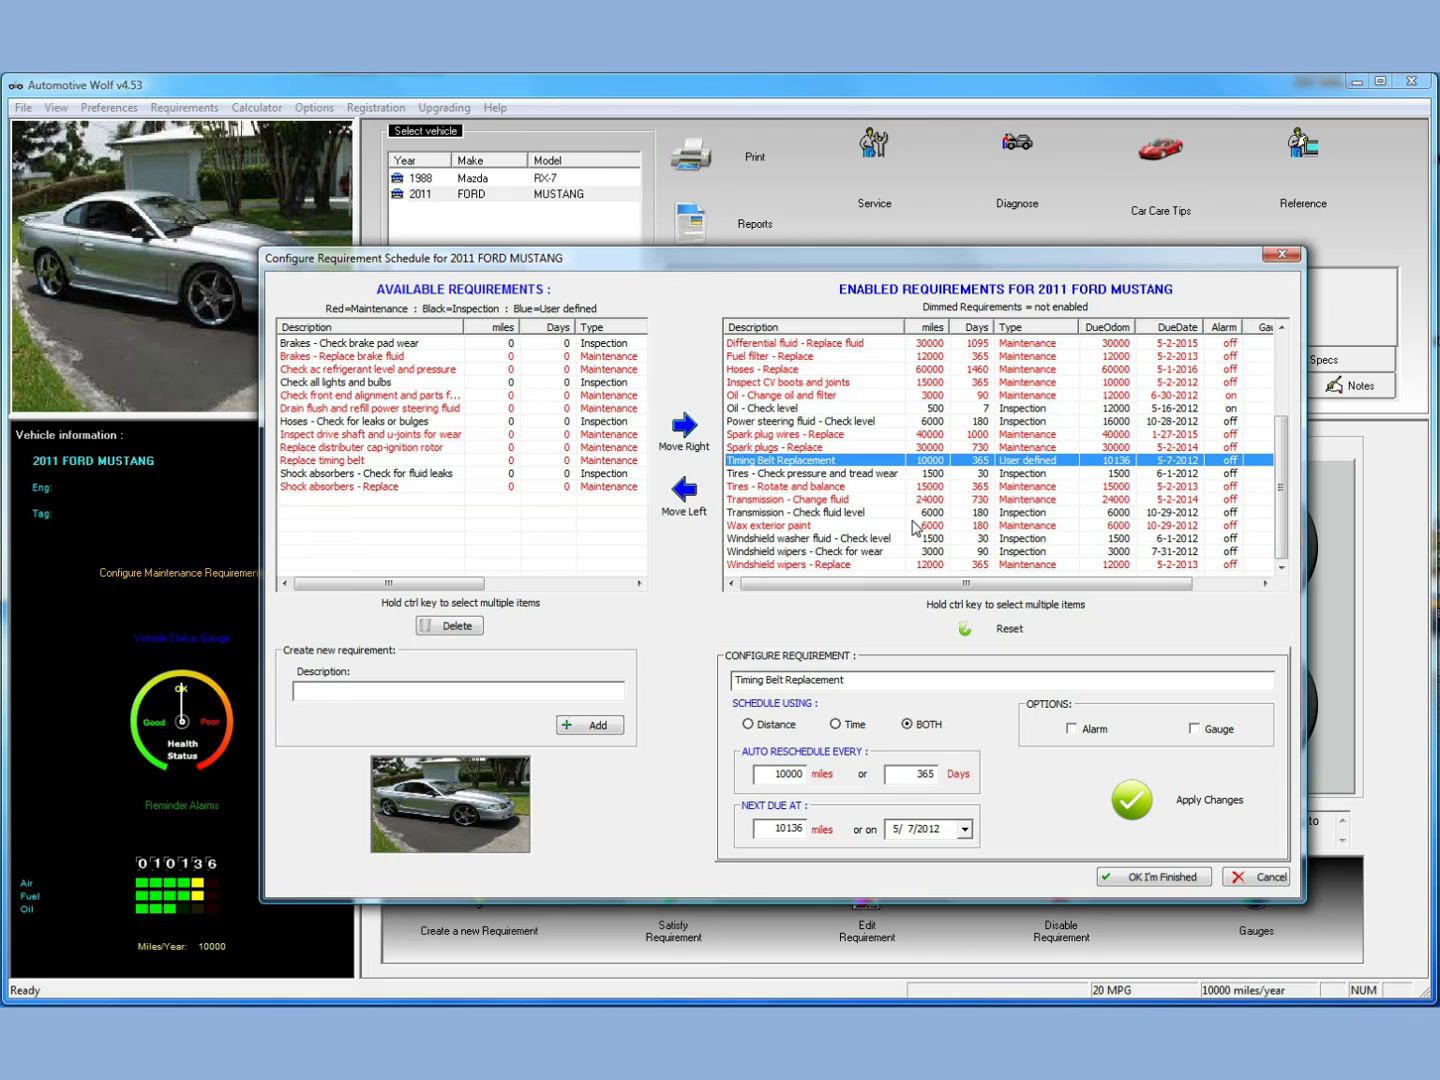
pyautogui.click(800, 775)
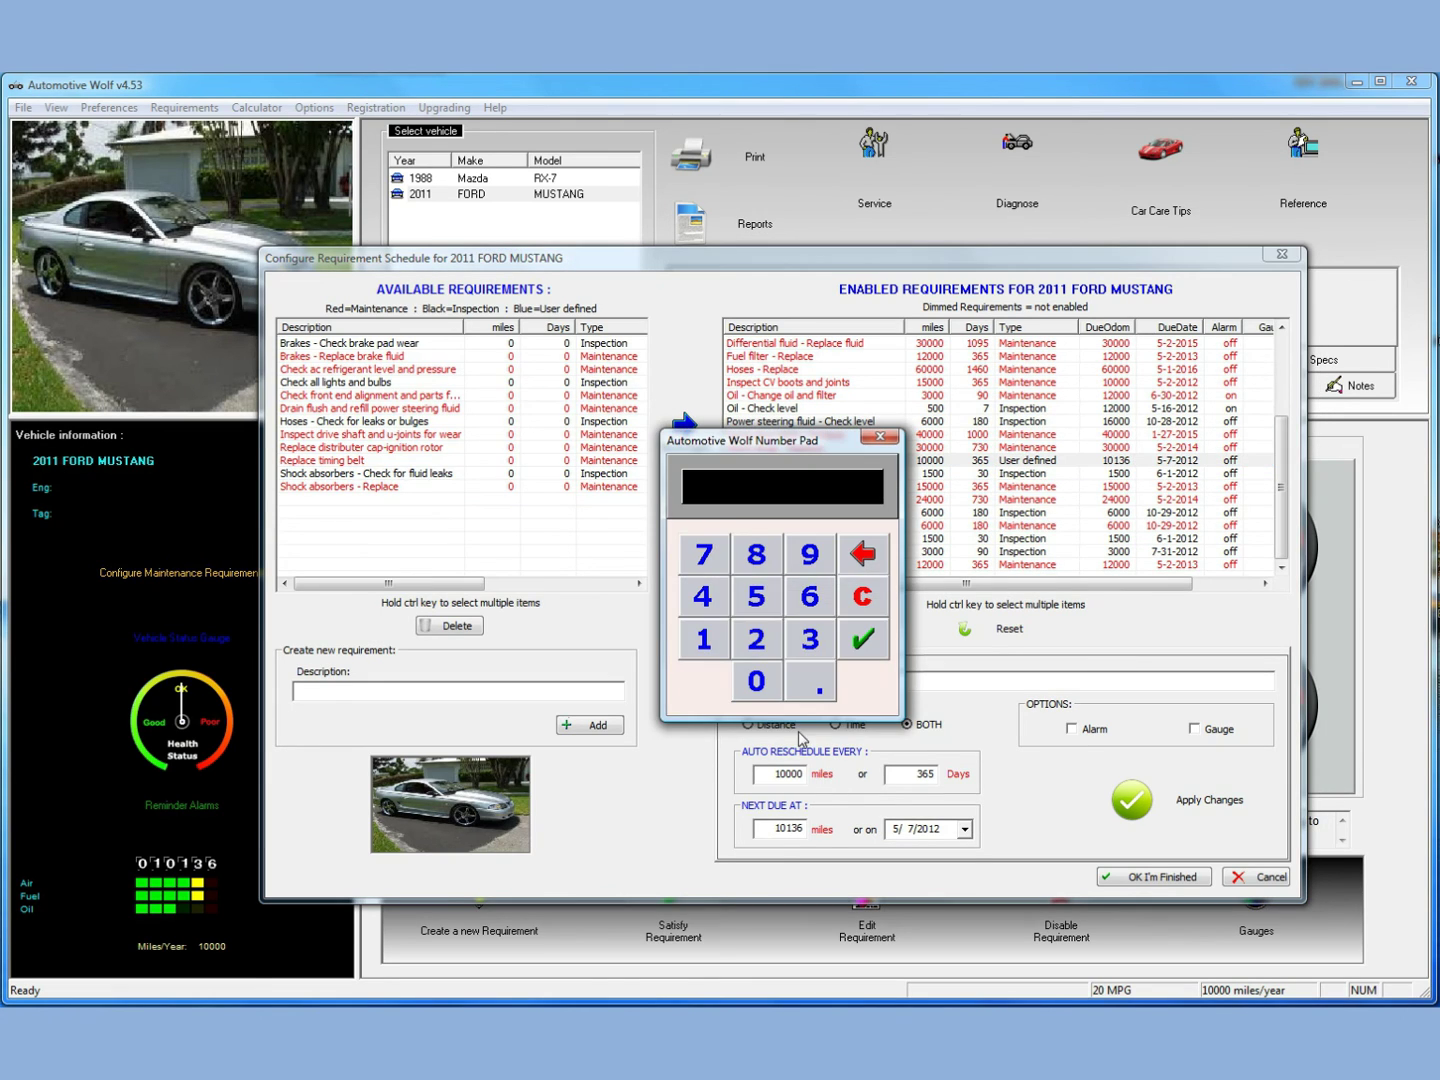
pyautogui.click(713, 554)
pyautogui.click(757, 597)
pyautogui.click(757, 680)
pyautogui.click(757, 680)
pyautogui.click(758, 680)
pyautogui.click(862, 640)
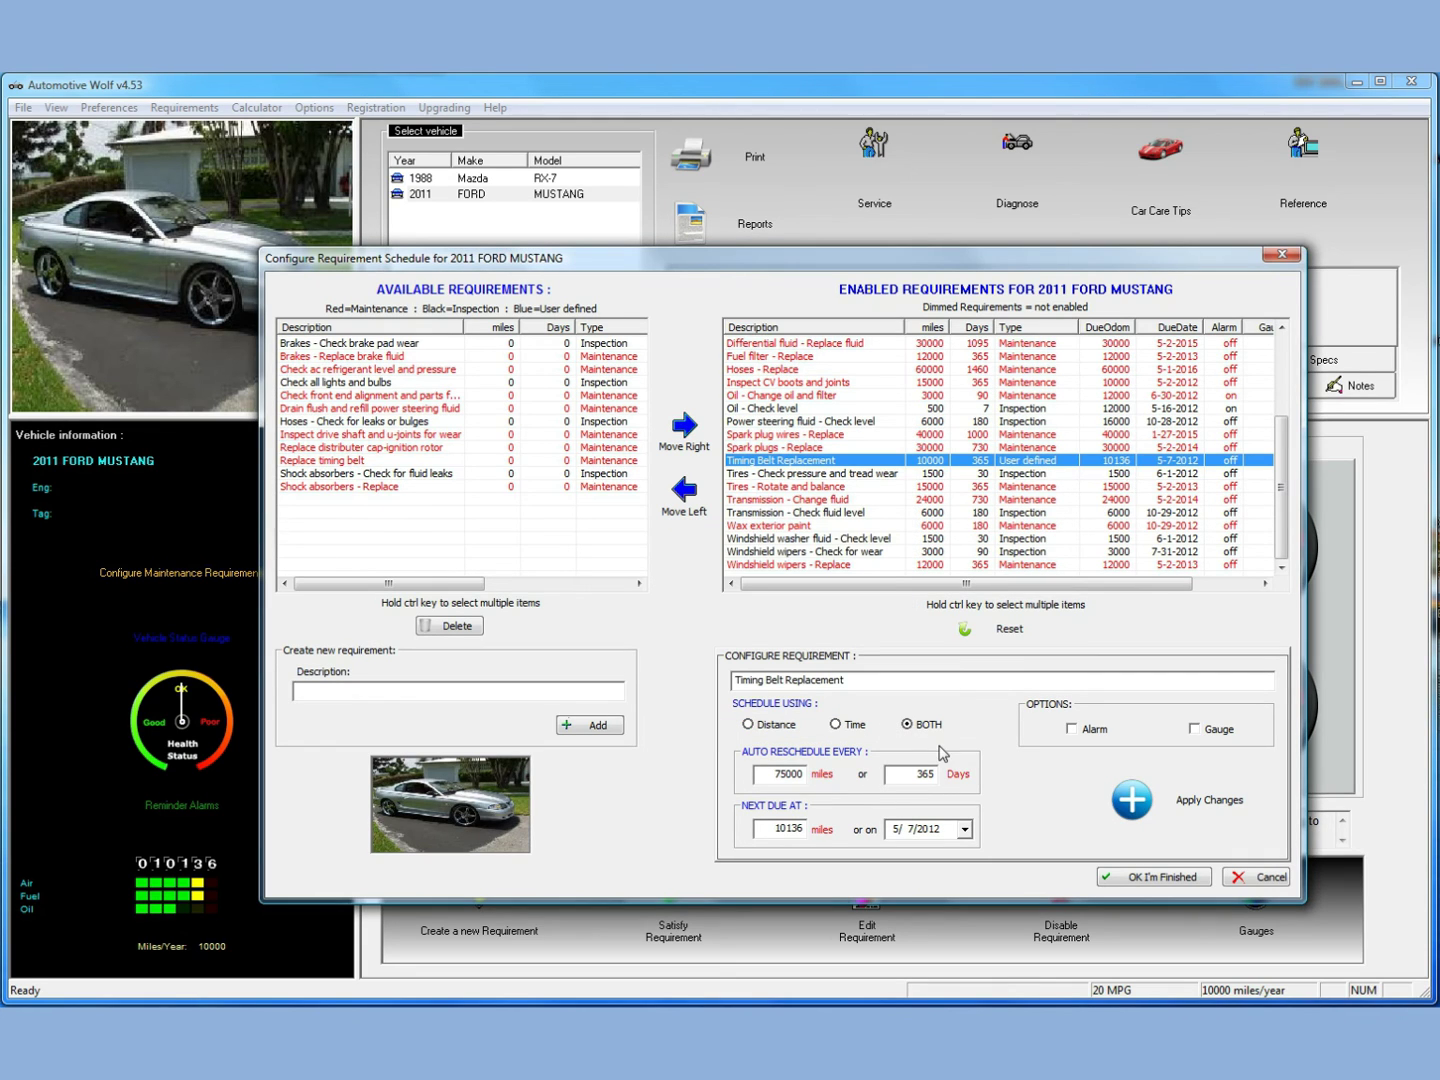
# Set the next due mileage of "Timing Belt Replacement" to 75000 miles
pyautogui.click(824, 833)
pyautogui.click(700, 556)
pyautogui.click(757, 597)
pyautogui.click(758, 683)
pyautogui.click(757, 683)
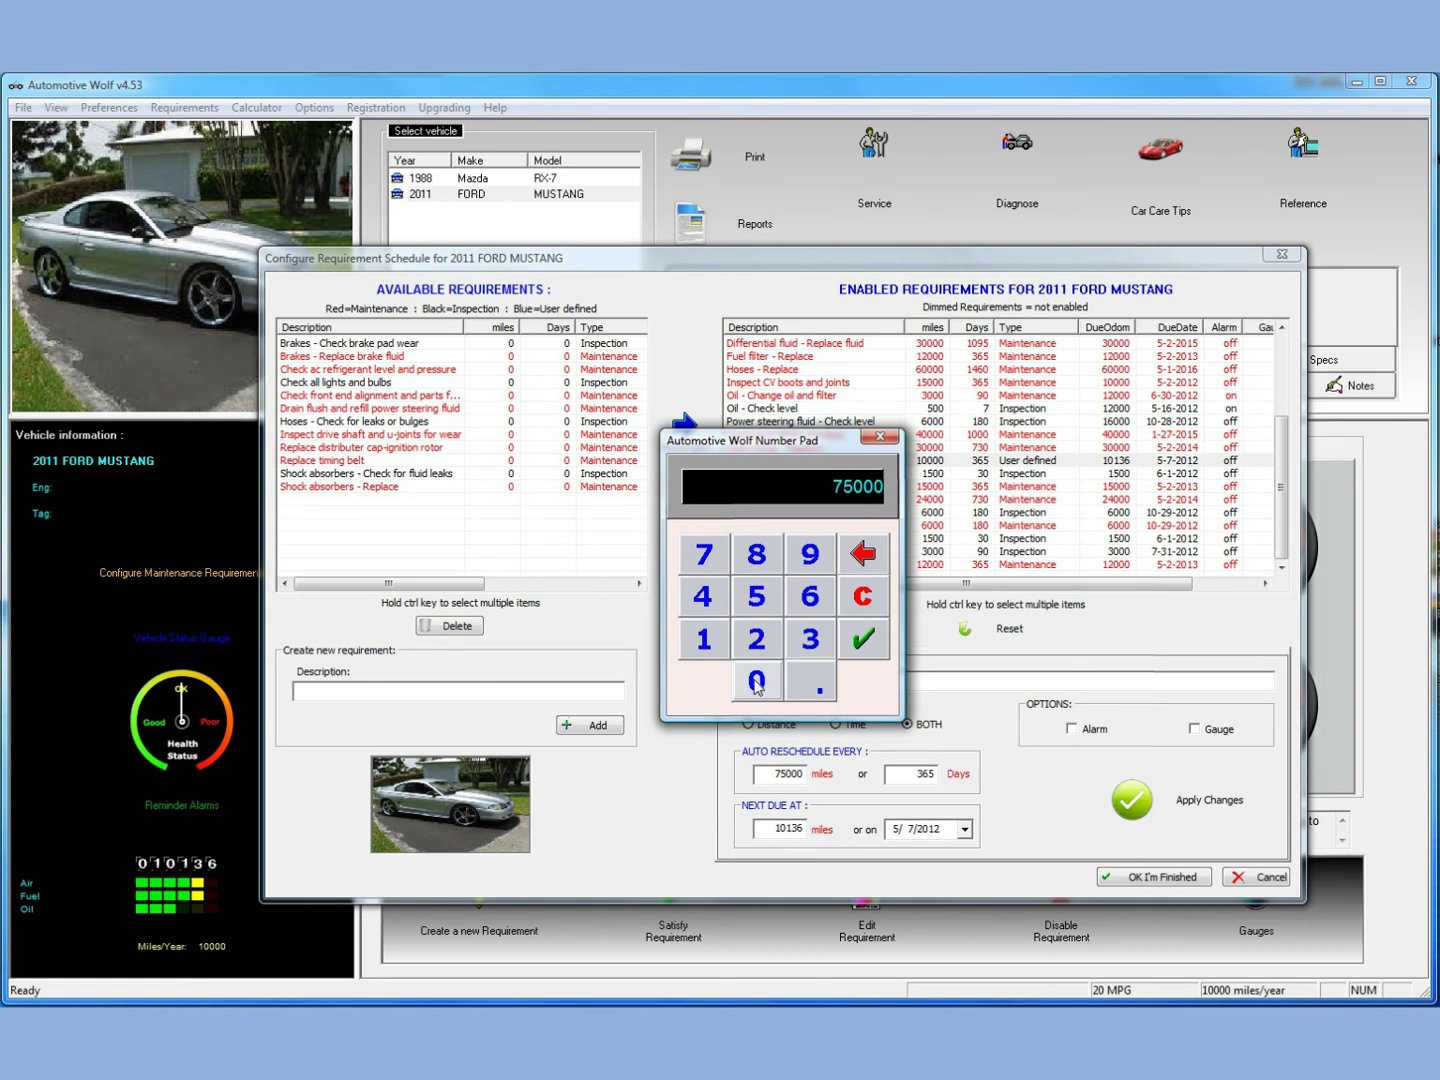
pyautogui.click(867, 642)
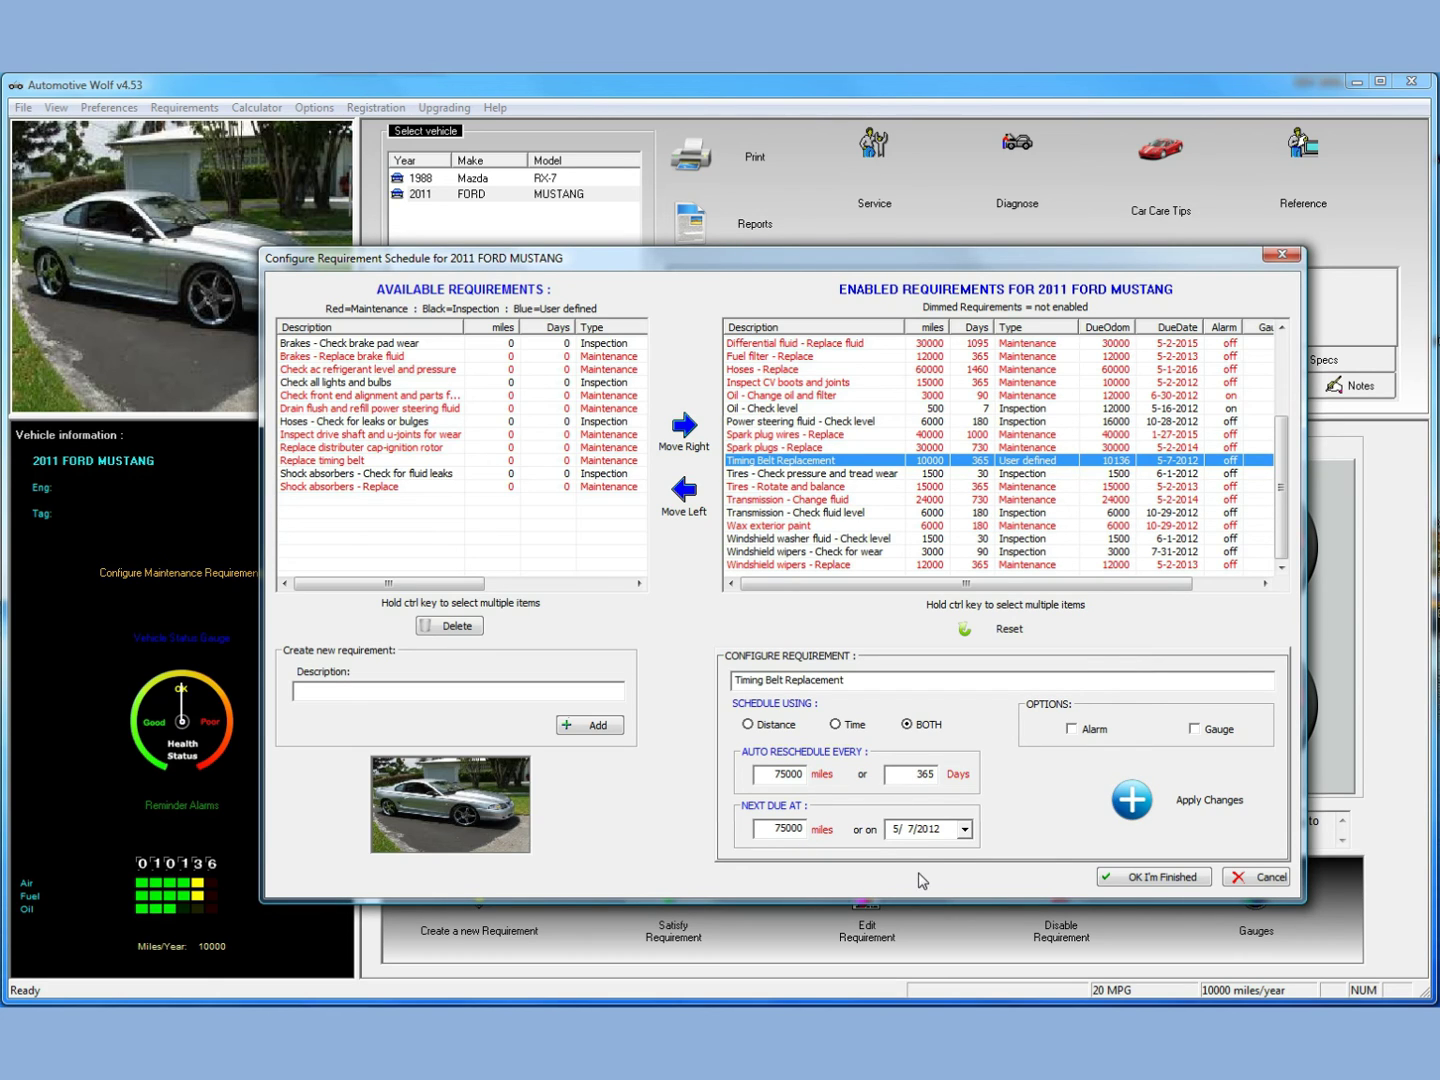
# Set the next due date of "Timing Belt Replacement" to 12/1/2012
pyautogui.click(966, 829)
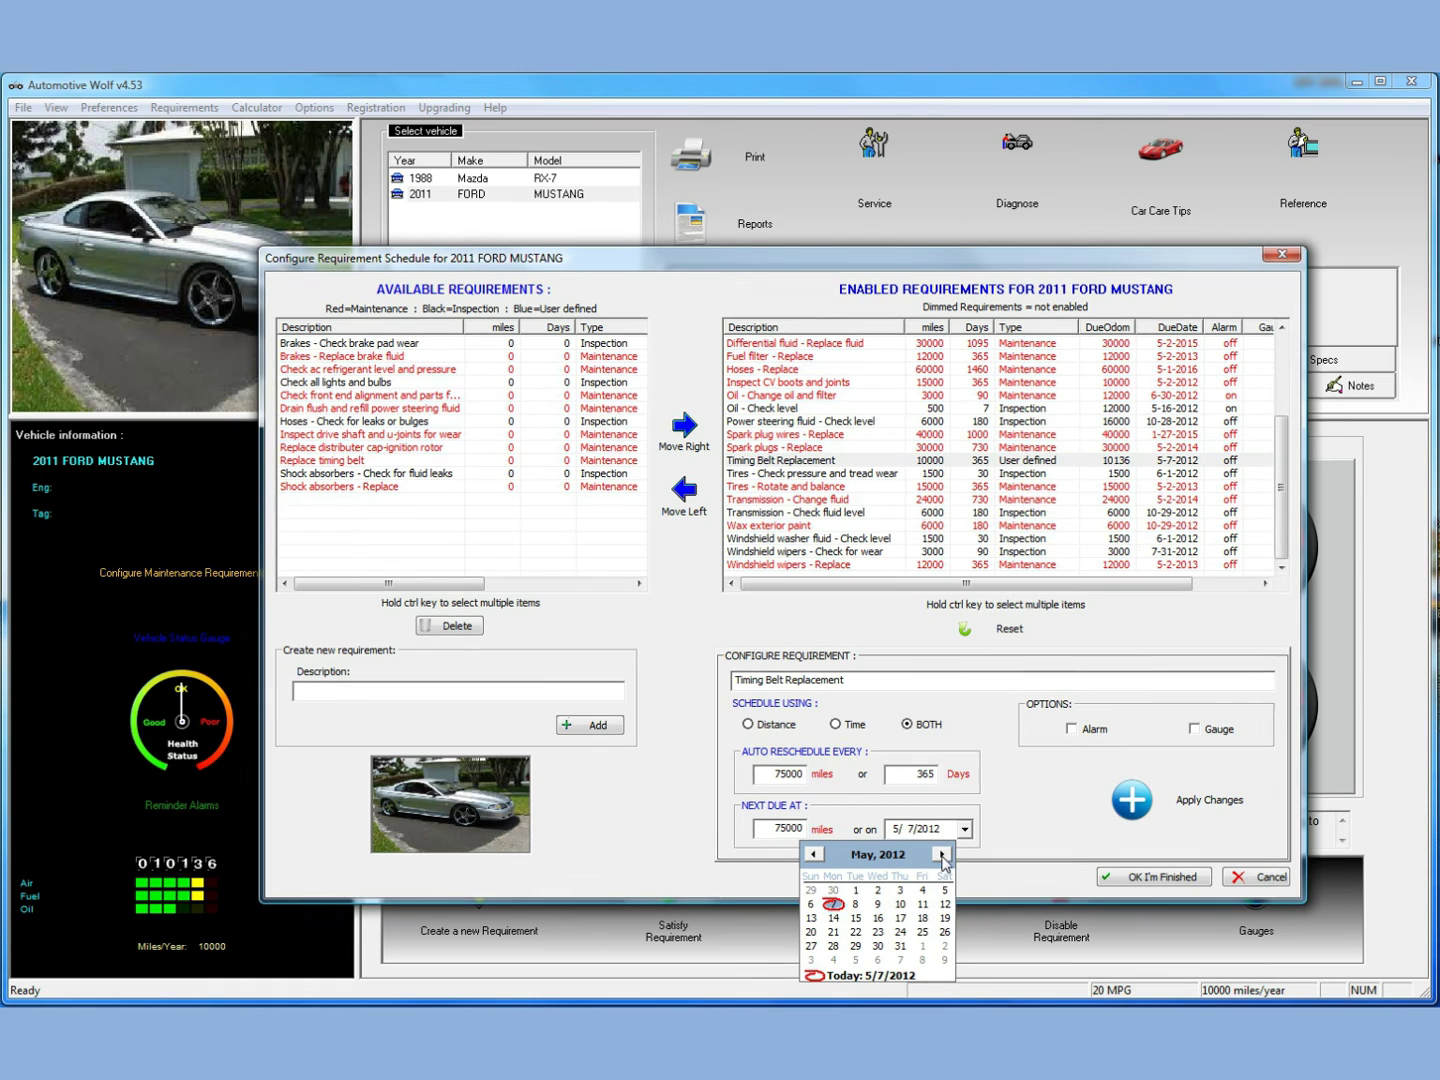
pyautogui.click(941, 857)
pyautogui.click(941, 856)
pyautogui.click(941, 856)
pyautogui.click(942, 856)
pyautogui.click(941, 856)
pyautogui.click(942, 857)
pyautogui.click(942, 856)
pyautogui.click(945, 888)
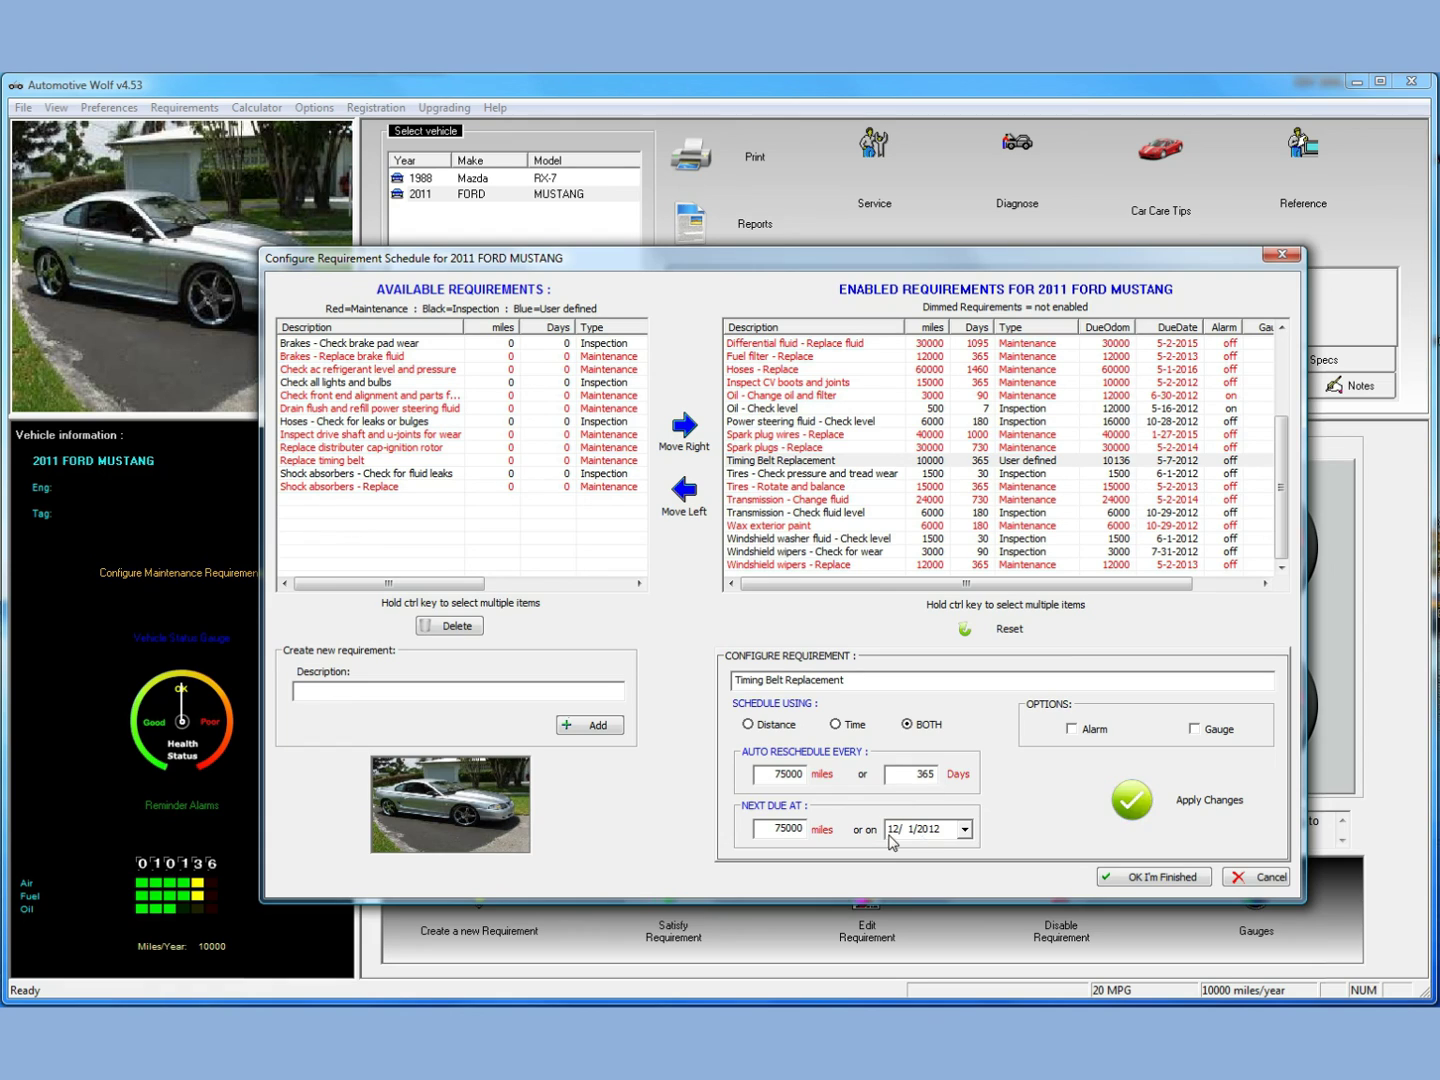
pyautogui.click(966, 829)
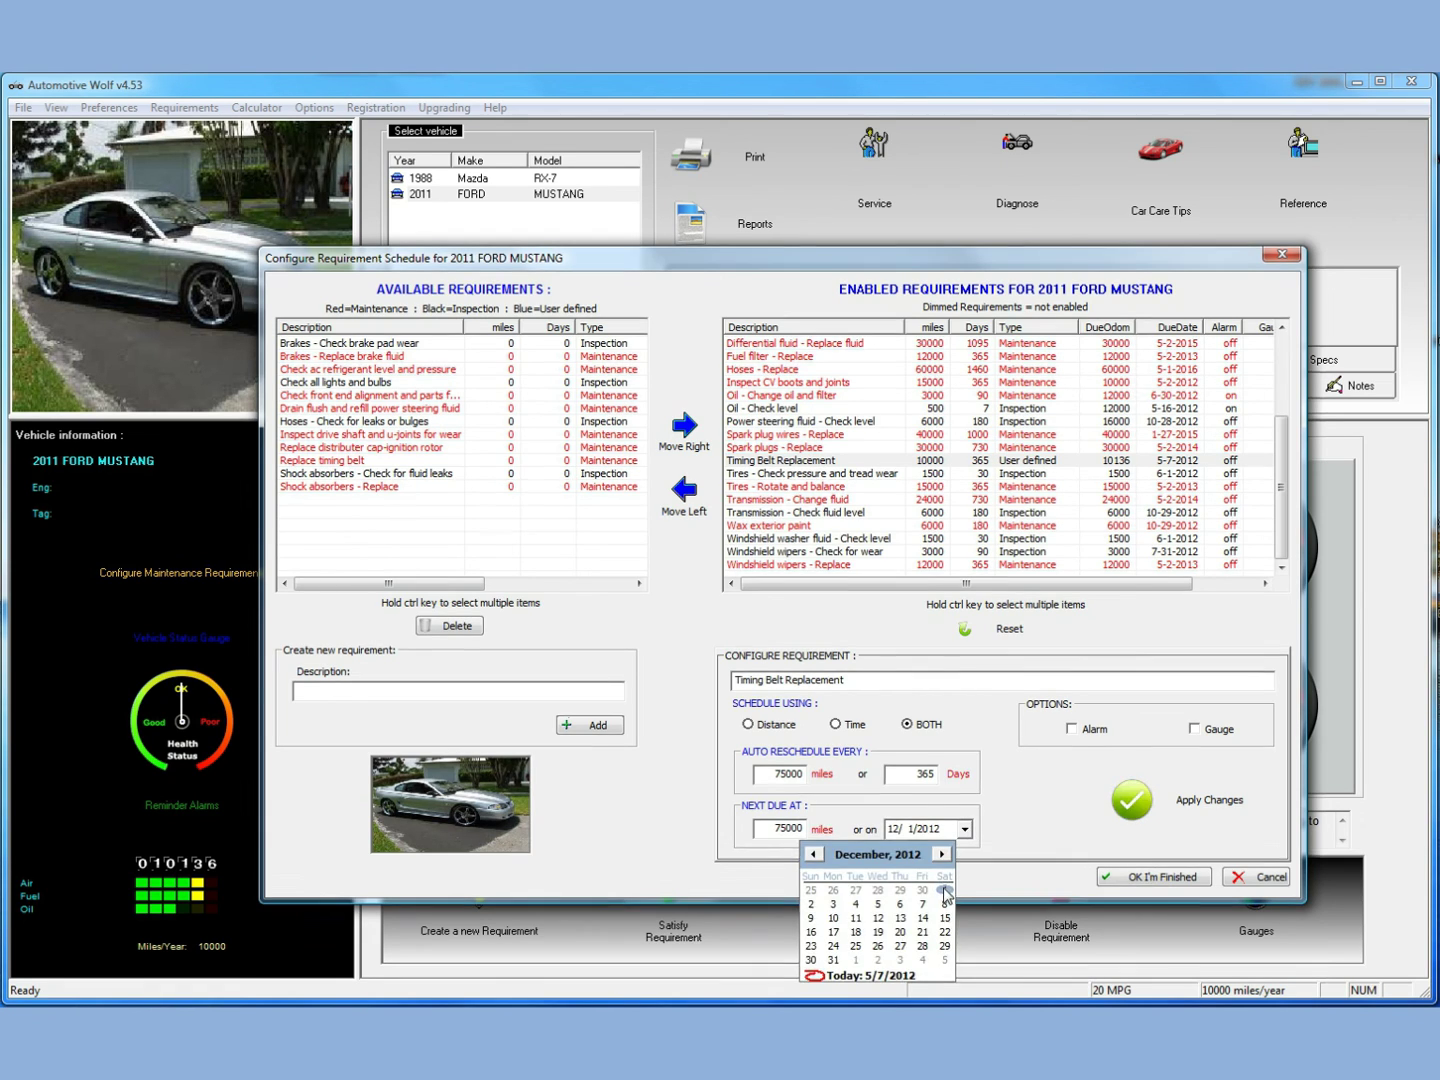
pyautogui.click(943, 889)
# Set the next due date of "Timing Belt Replacement" to 7/1/2013 and apply the changes
pyautogui.click(967, 830)
pyautogui.click(942, 853)
pyautogui.click(942, 854)
pyautogui.click(942, 854)
pyautogui.click(941, 854)
pyautogui.click(942, 854)
pyautogui.click(942, 854)
pyautogui.click(941, 854)
pyautogui.click(832, 890)
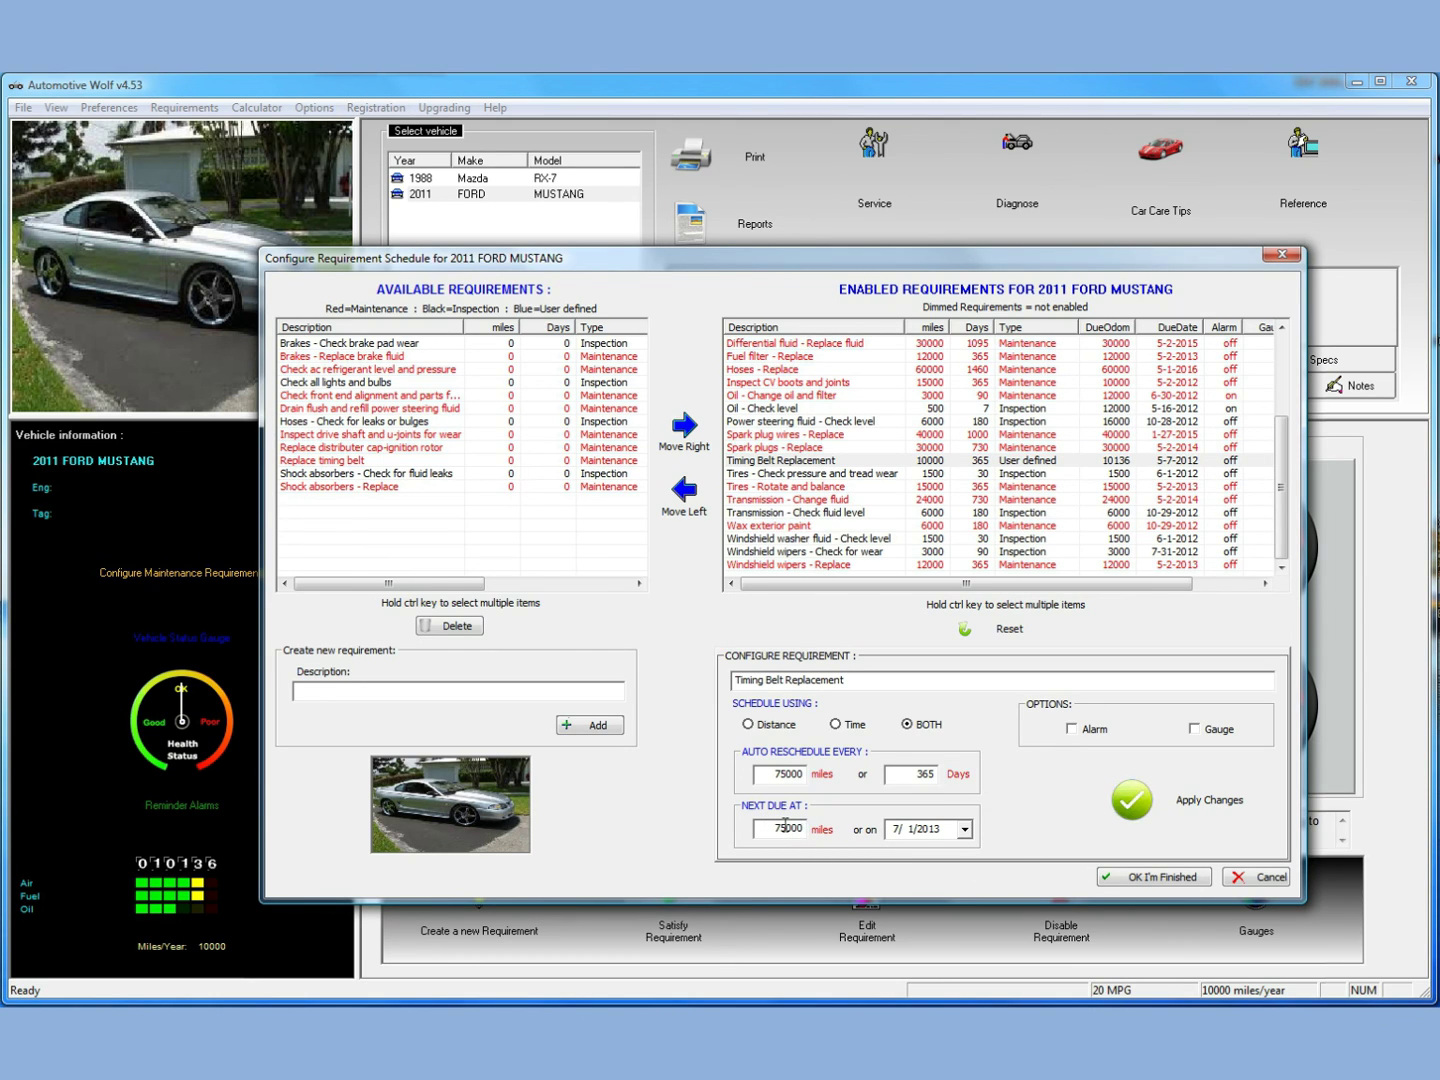
pyautogui.click(1167, 813)
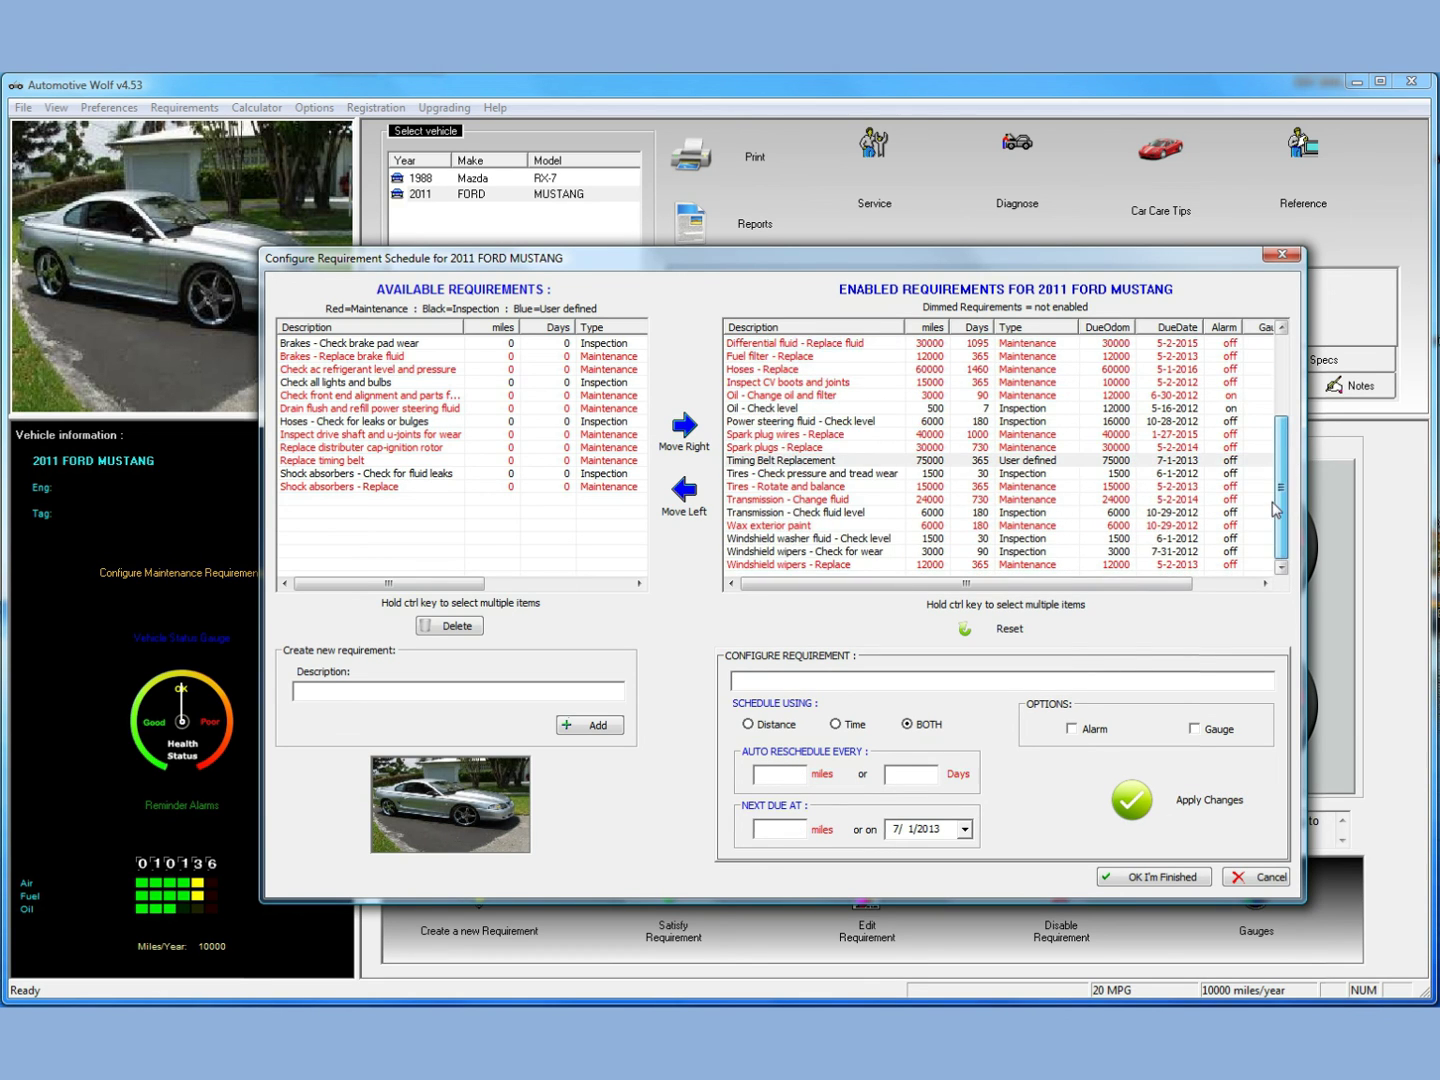
# Look over the enabled requirements, finish the schedule configuration, and display the Mustang's pending requirements
pyautogui.moveTo(1276, 508); pyautogui.dragTo(1263, 368)
pyautogui.scroll(-3, 1262, 368)
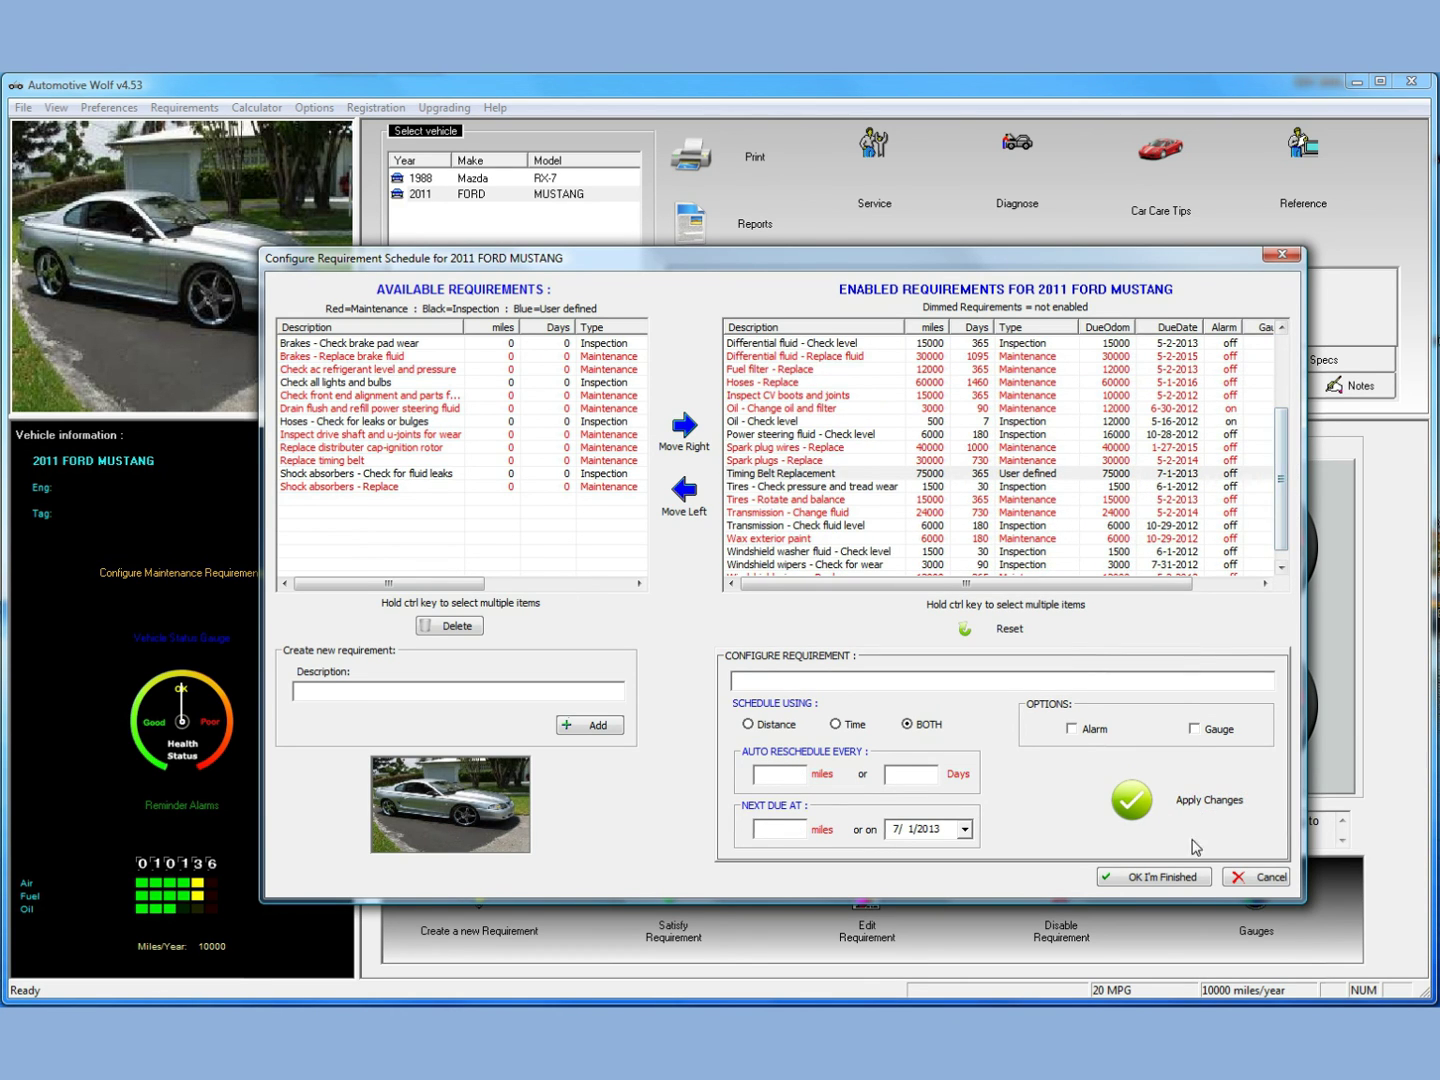
pyautogui.click(1155, 877)
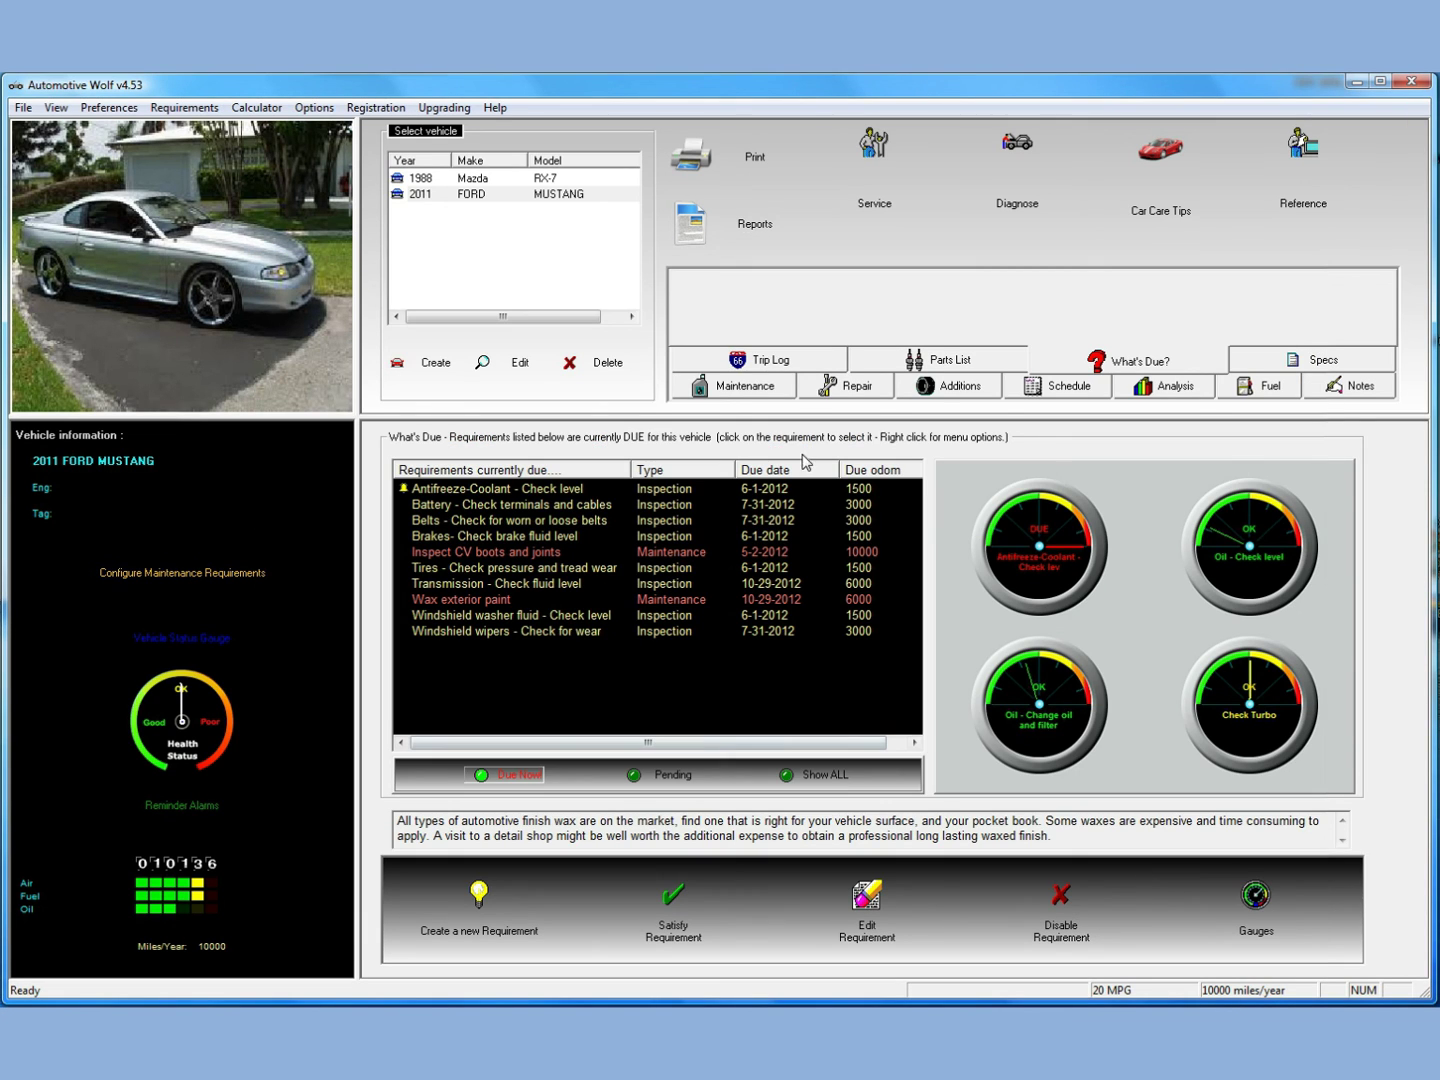
pyautogui.click(661, 777)
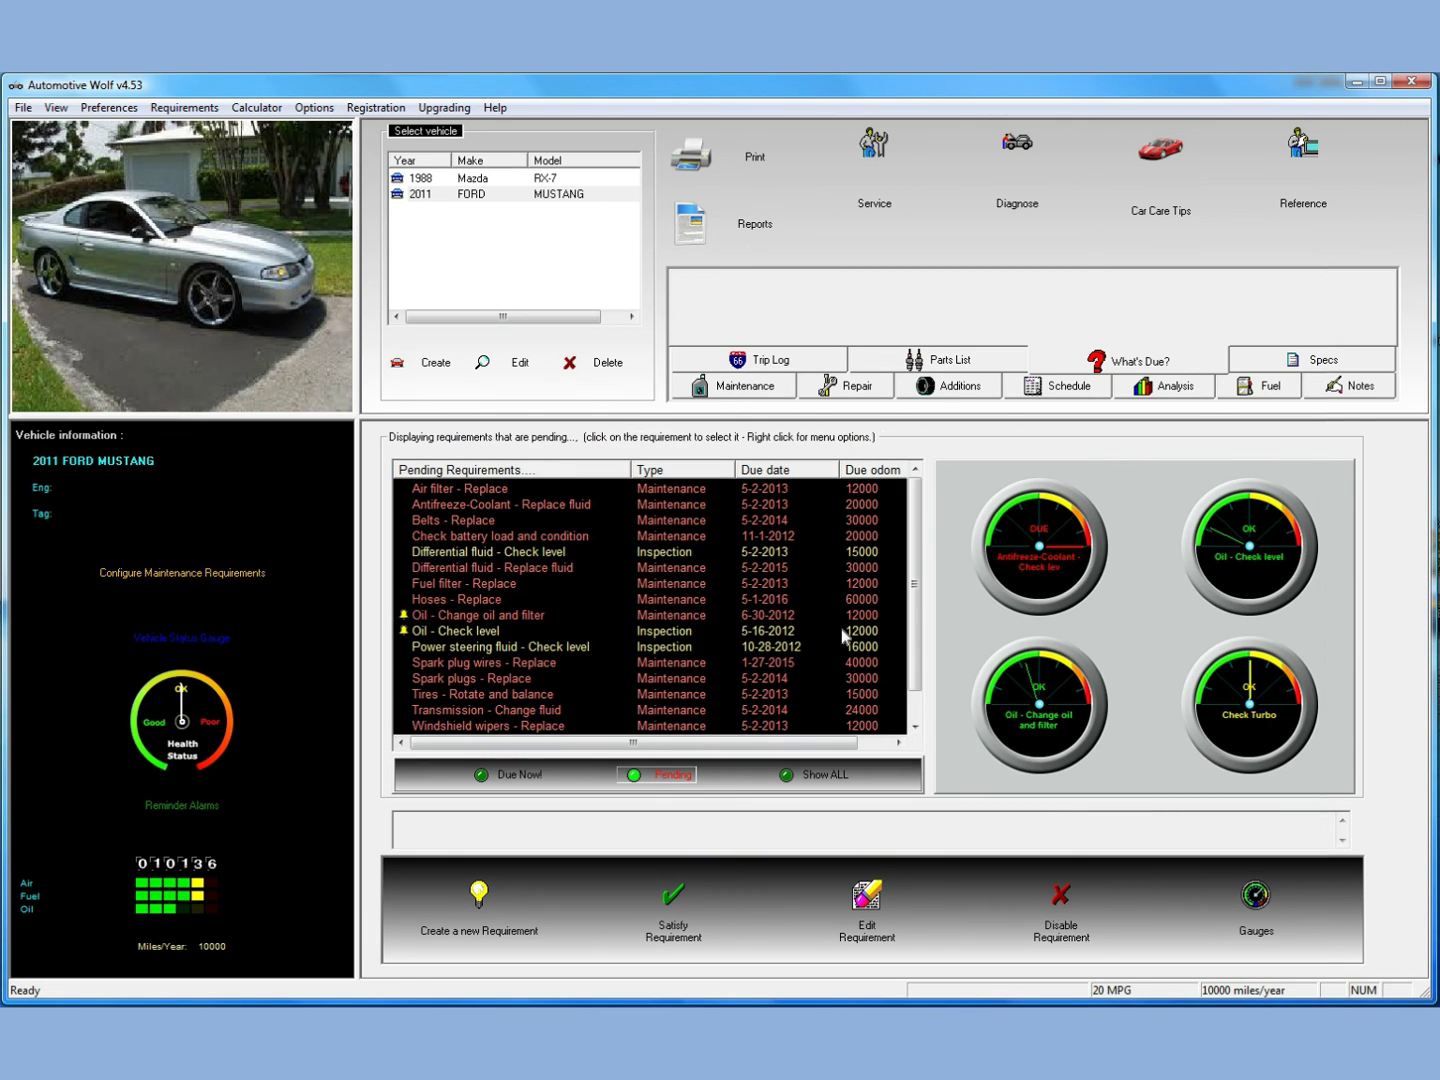
# Select "Timing Belt Replacement" in the pending requirements, and switch the list to the requirements that are due now
pyautogui.scroll(-1, 915, 616)
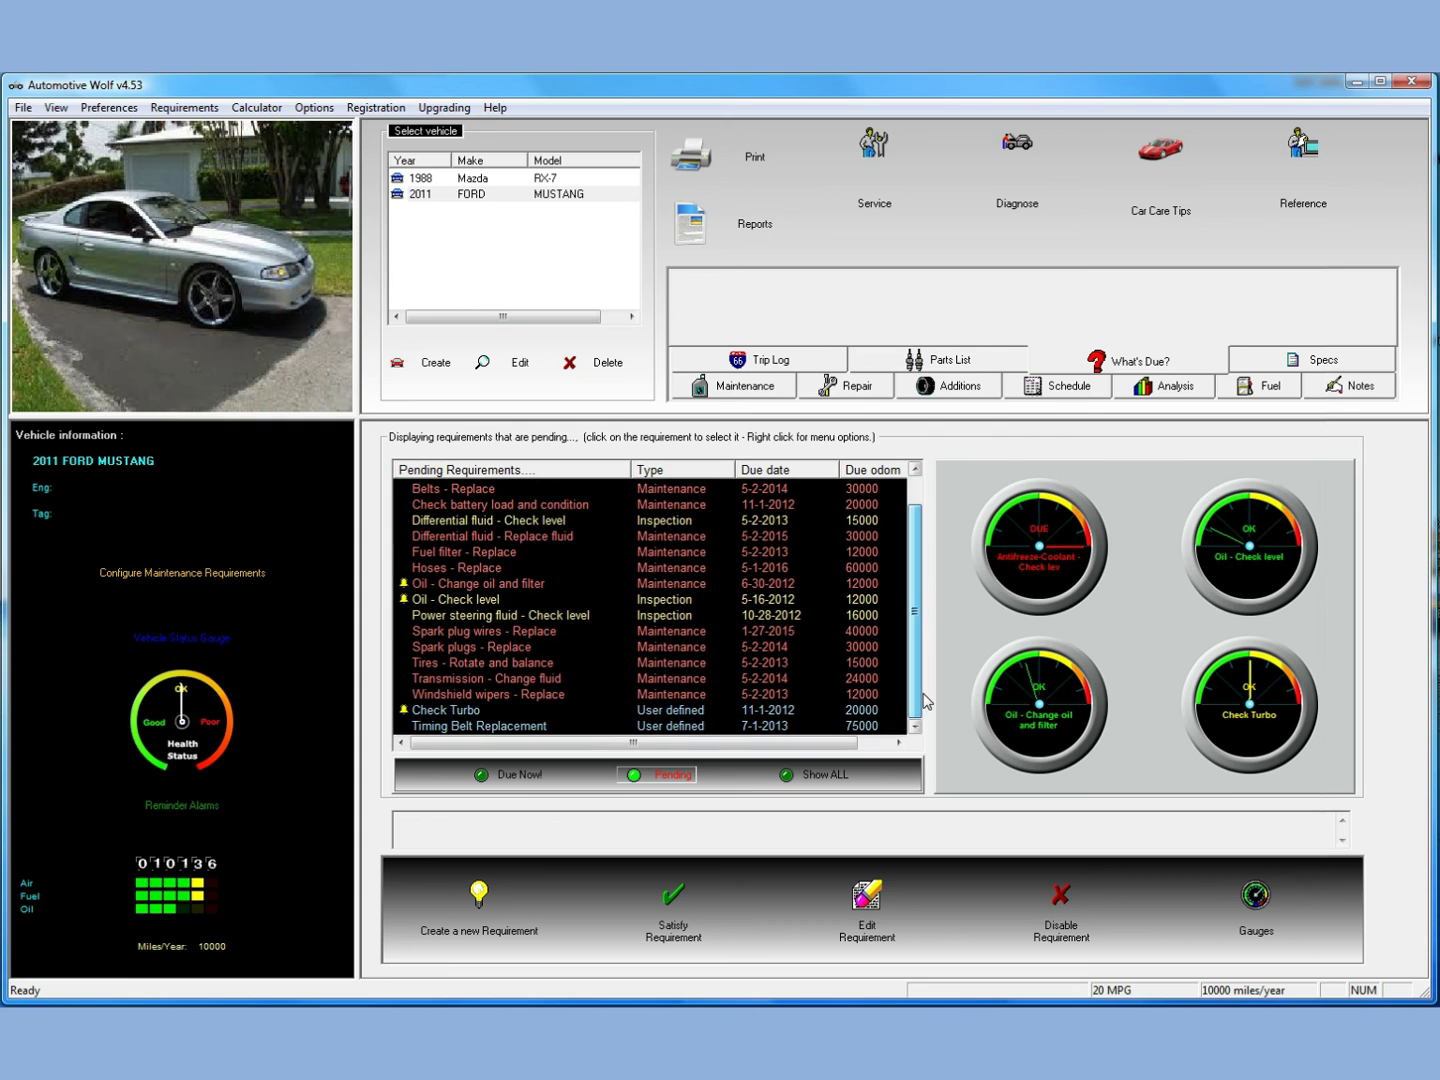
pyautogui.click(522, 726)
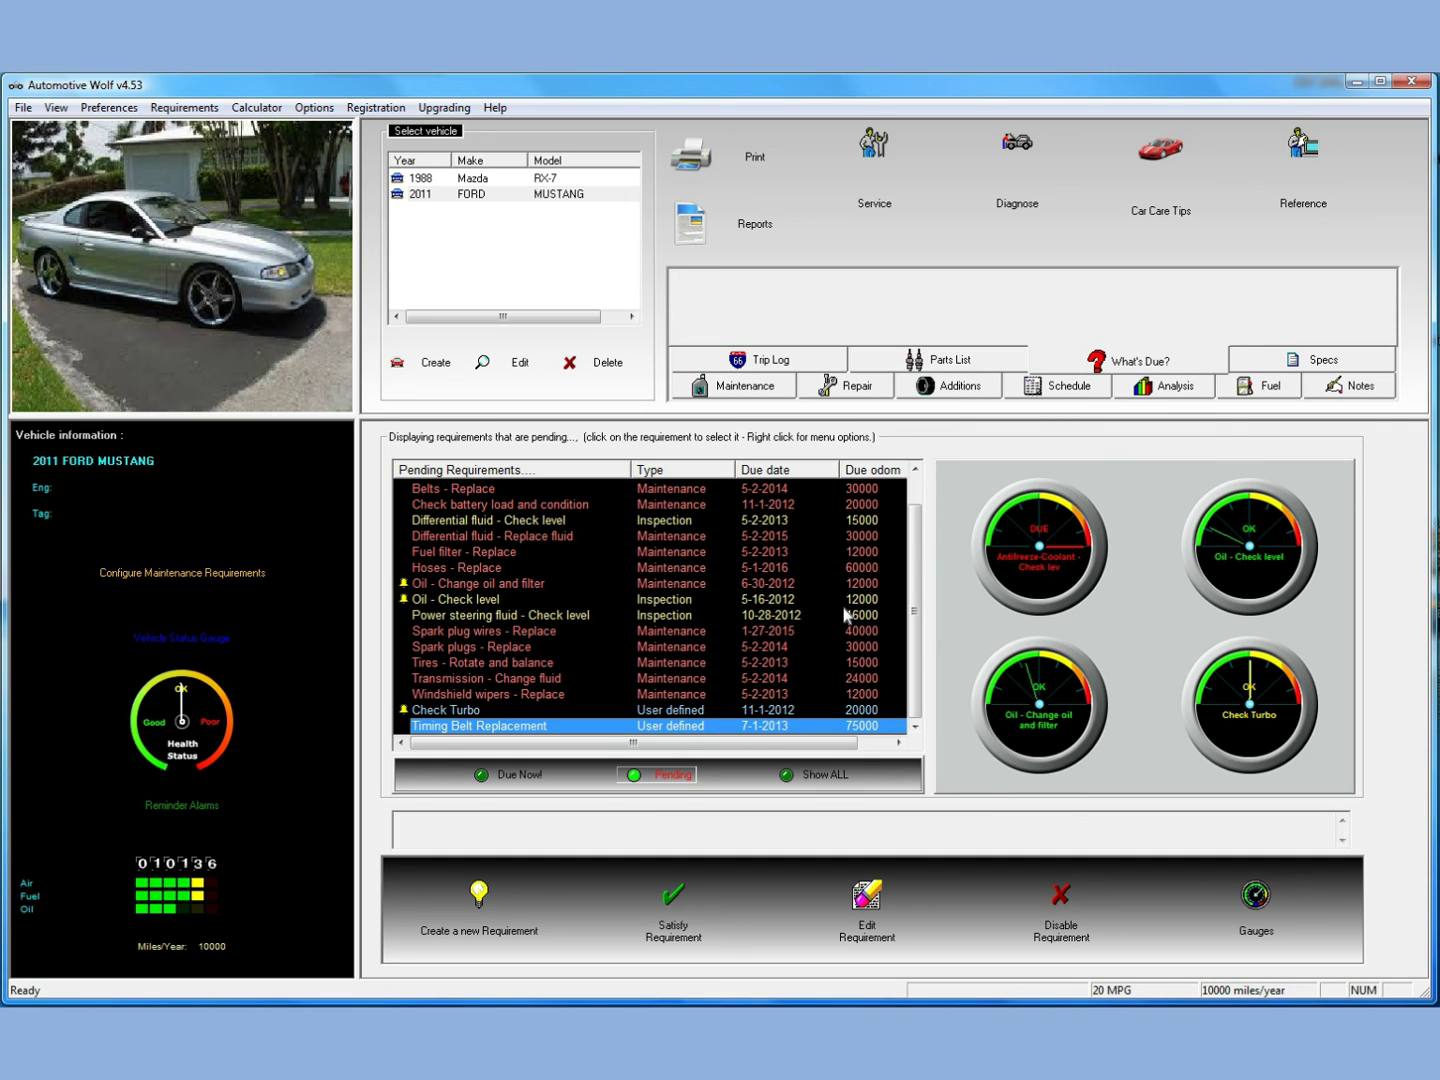
pyautogui.click(509, 775)
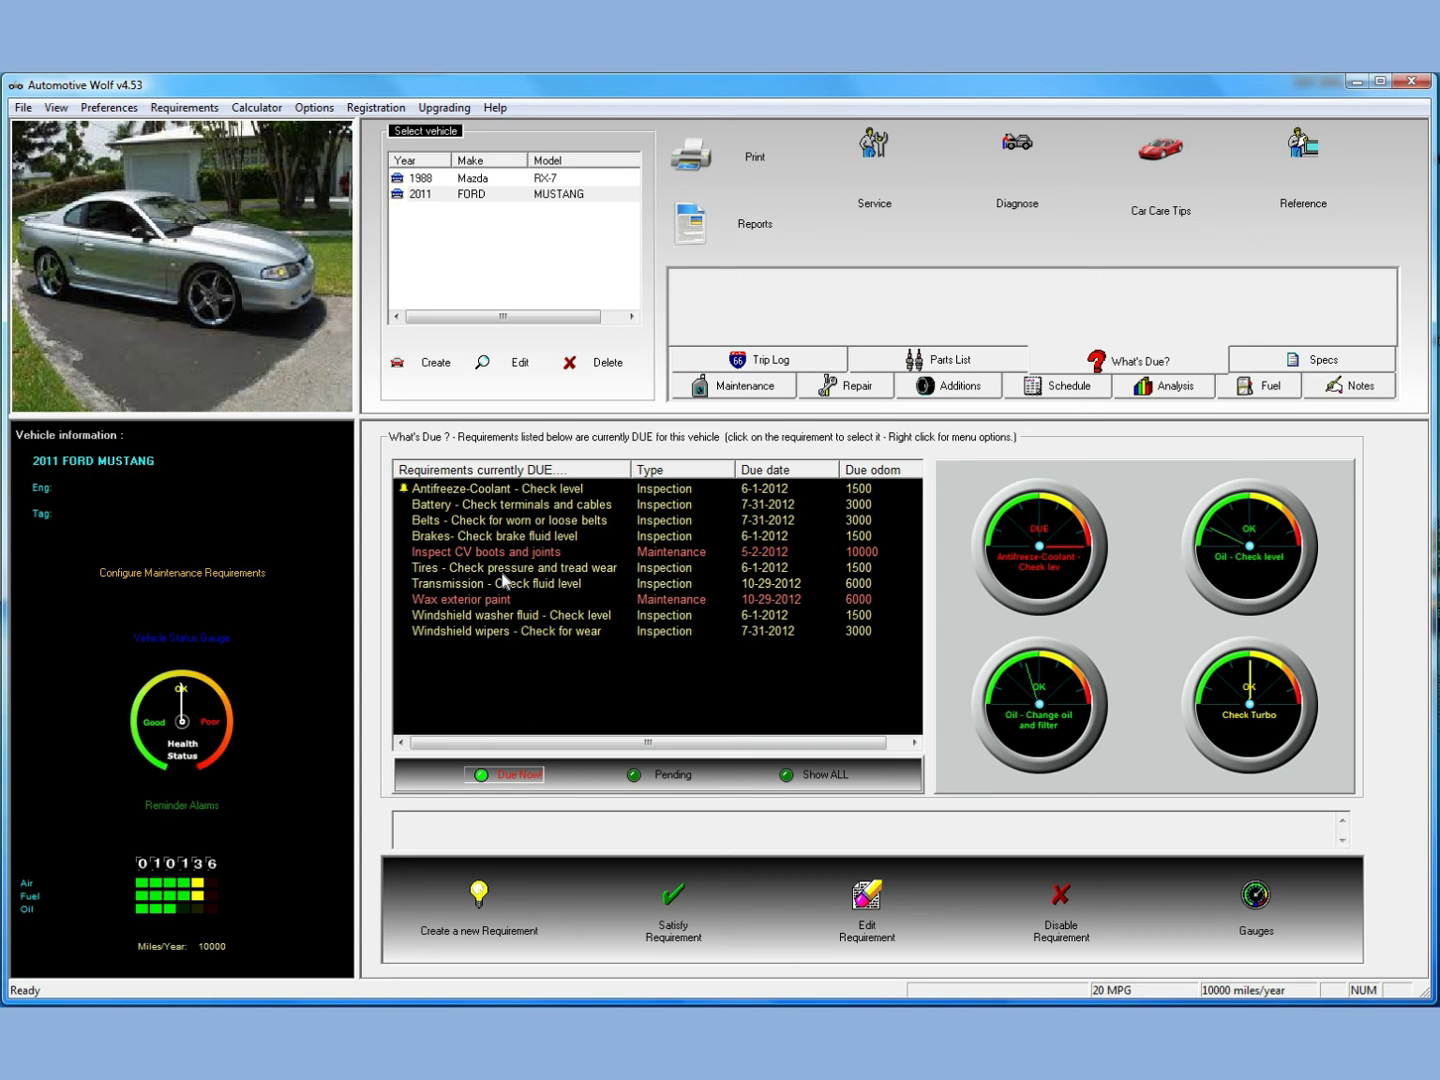
# Open the Mustang's maintenance requirement configuration, review the available and enabled requirements, and close it without saving
pyautogui.click(172, 579)
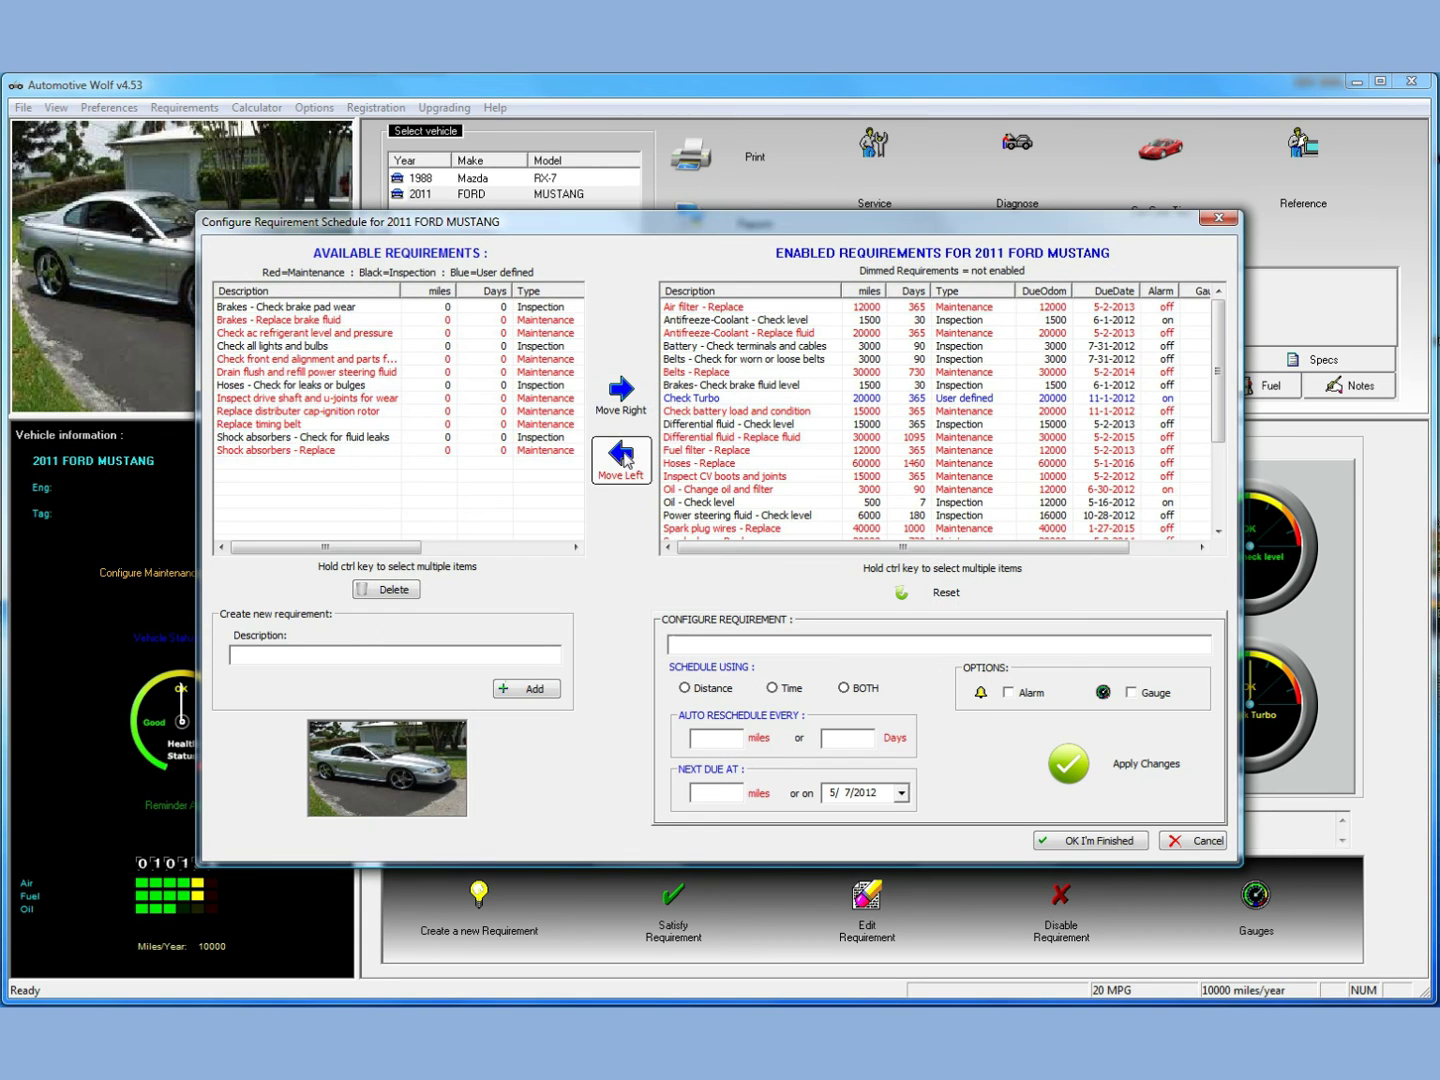
pyautogui.moveTo(794, 231); pyautogui.dragTo(833, 264)
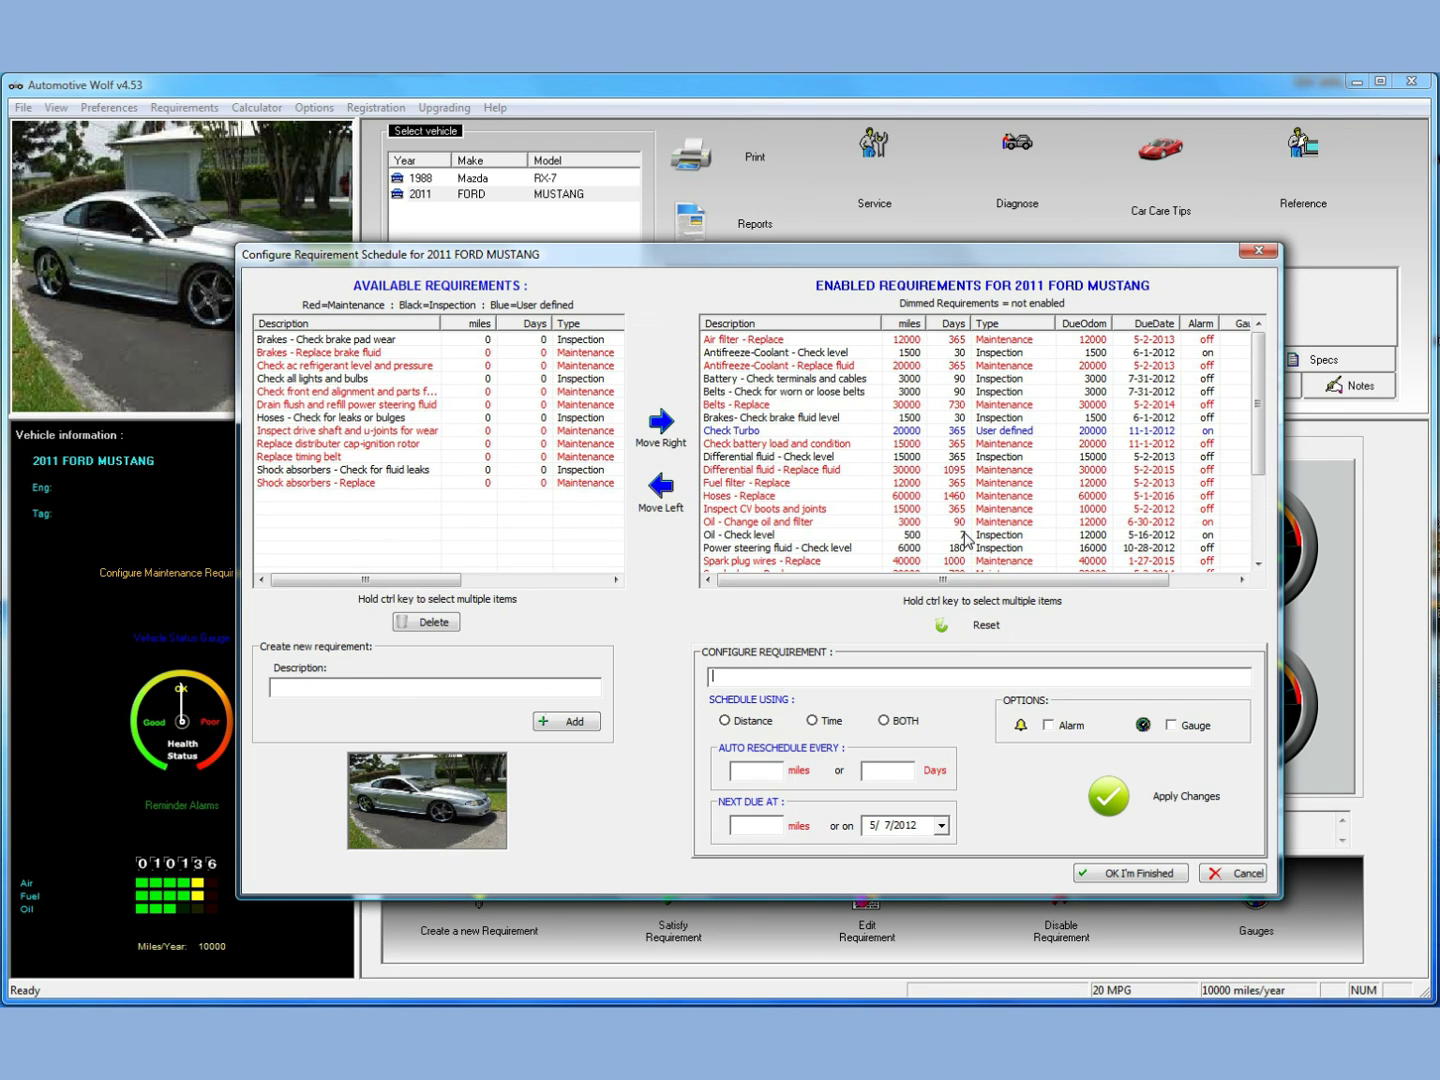
pyautogui.click(1033, 684)
pyautogui.click(1238, 875)
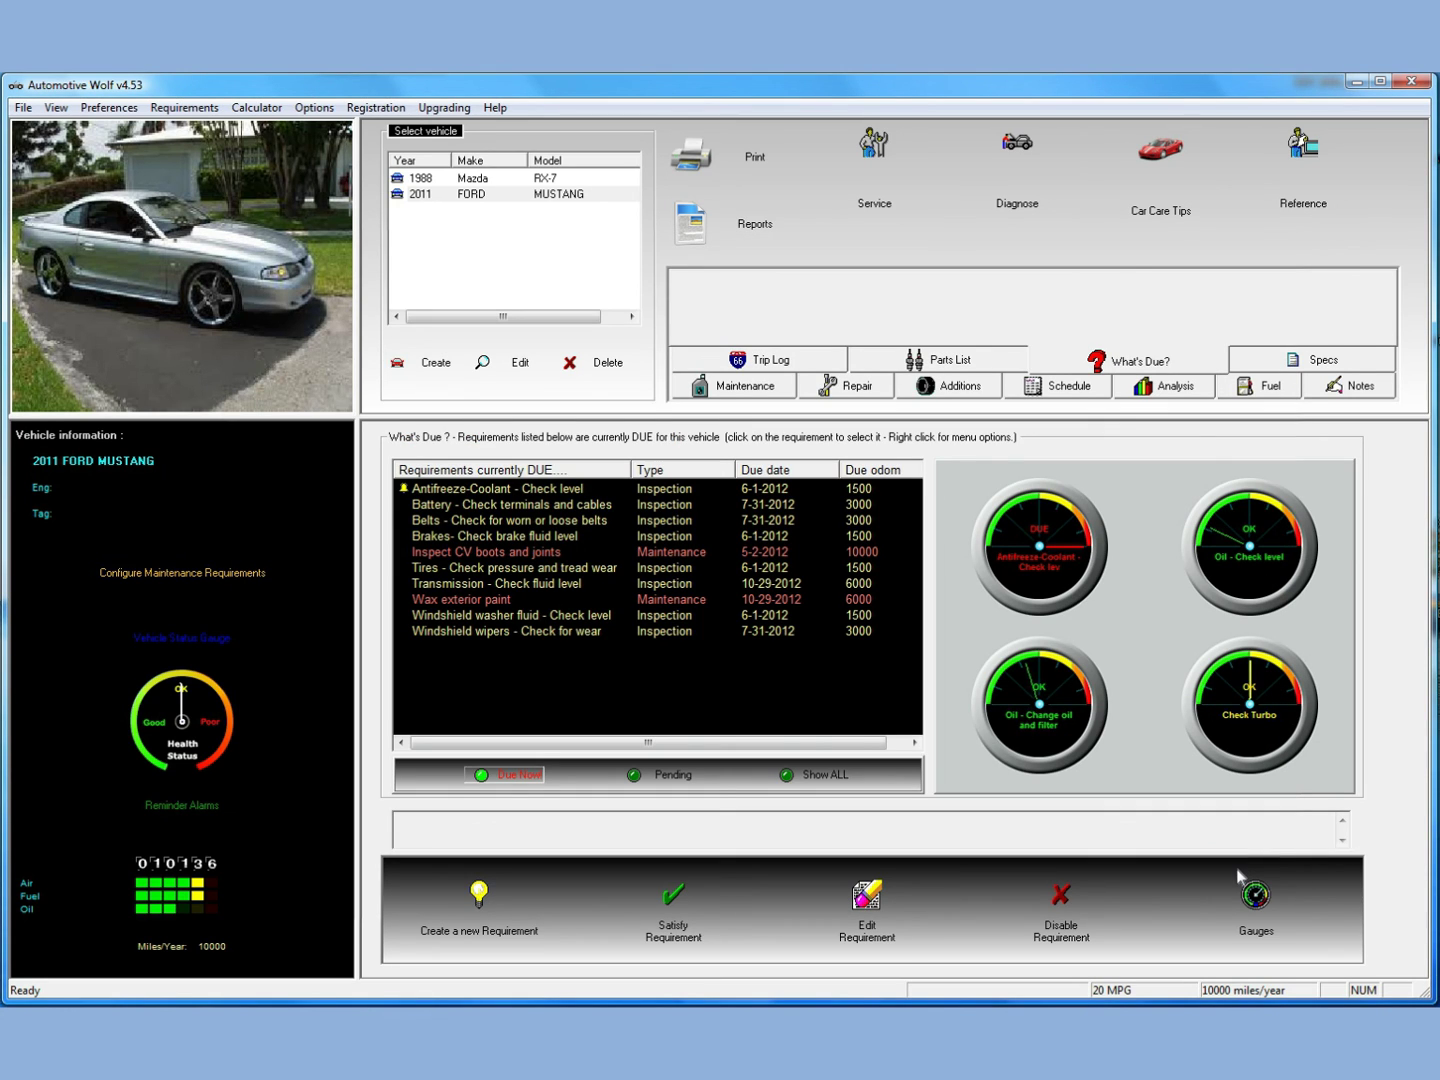